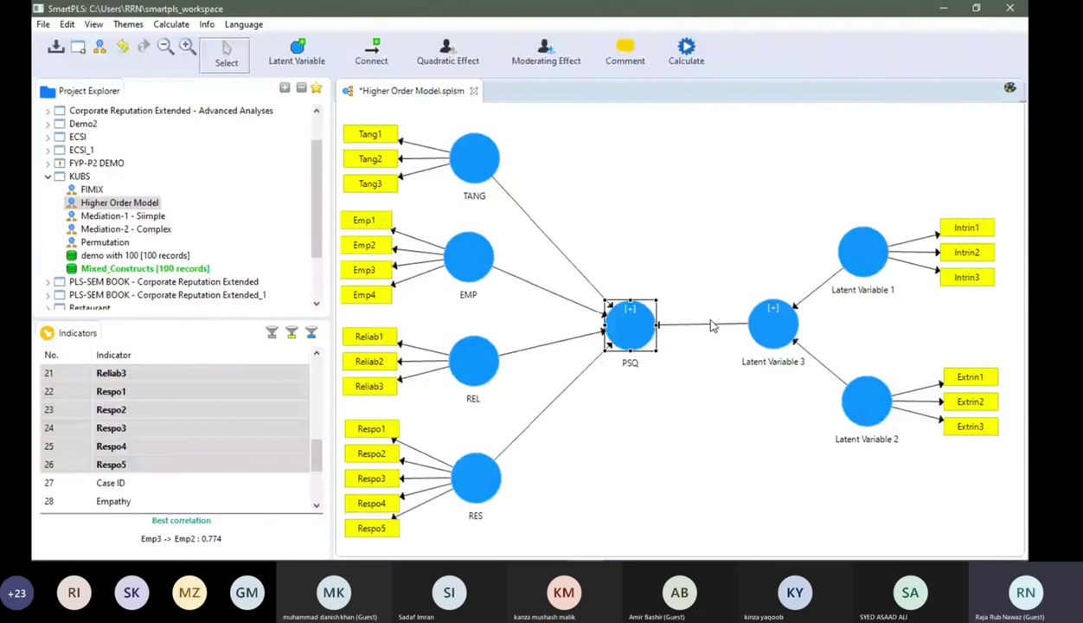
Step: Delete the path between Latent Variable 3 and PSQ, and remove Latent Variables 1, 2 and 3 with their indicators
left_click(707, 326)
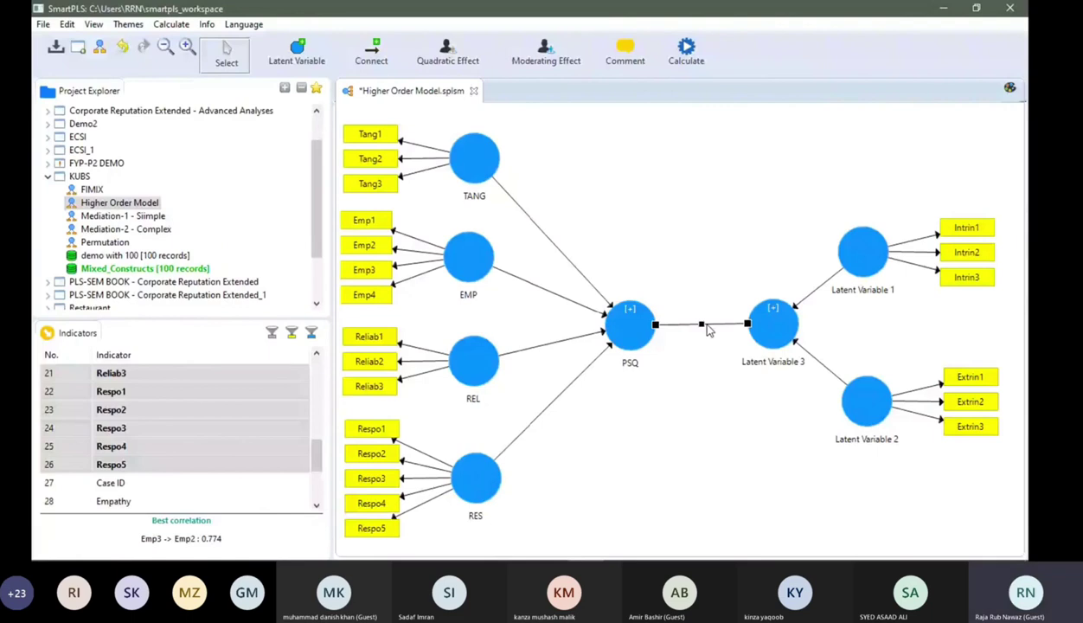
key("Delete")
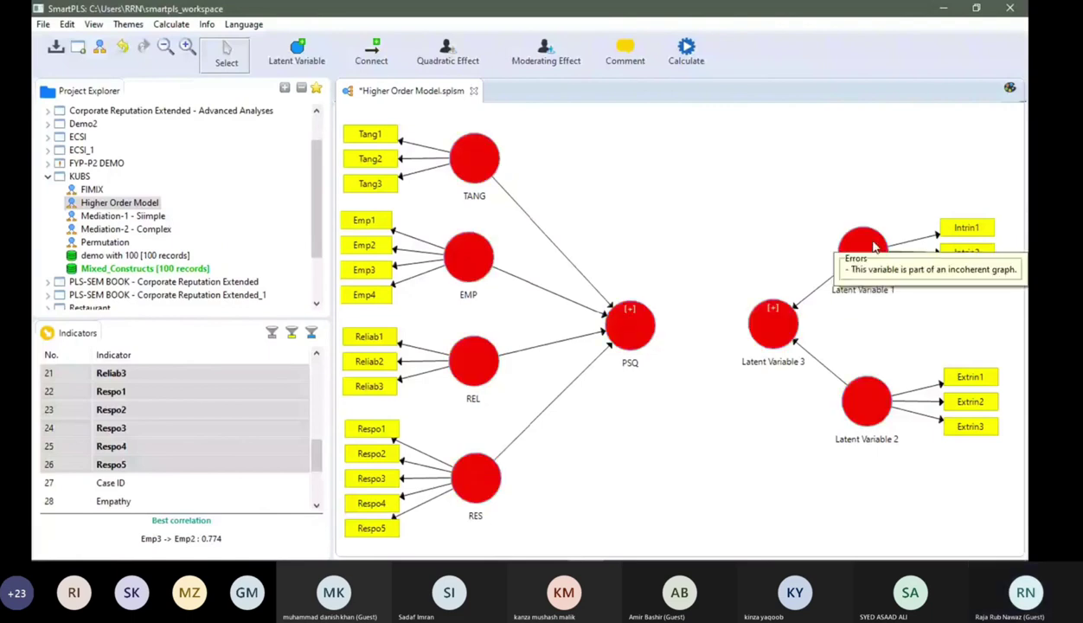
left_click_drag(696, 170, 995, 471)
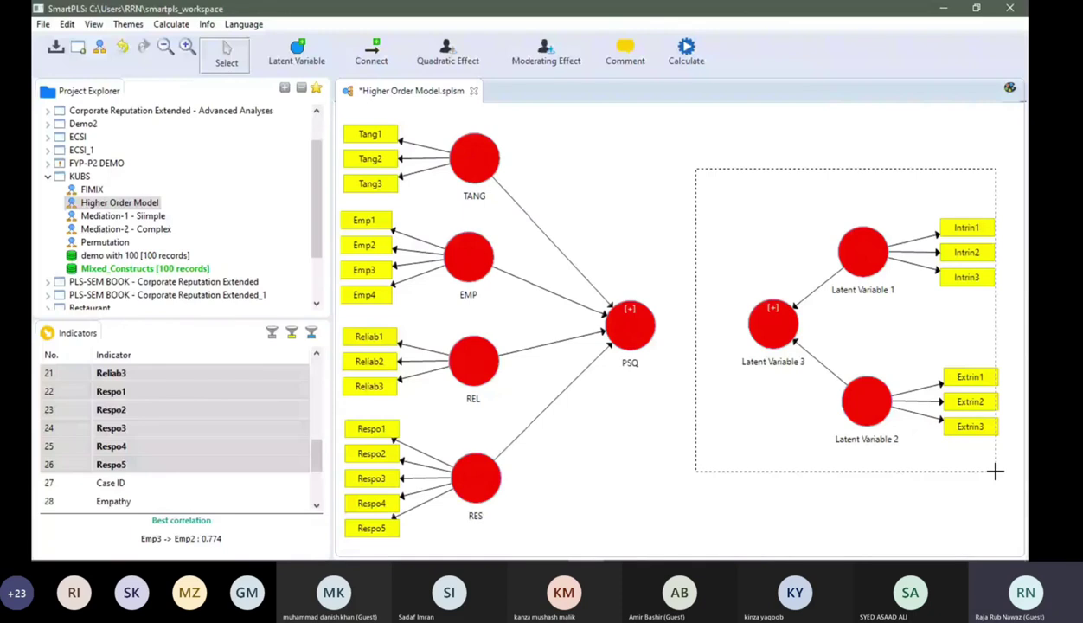
key("Delete")
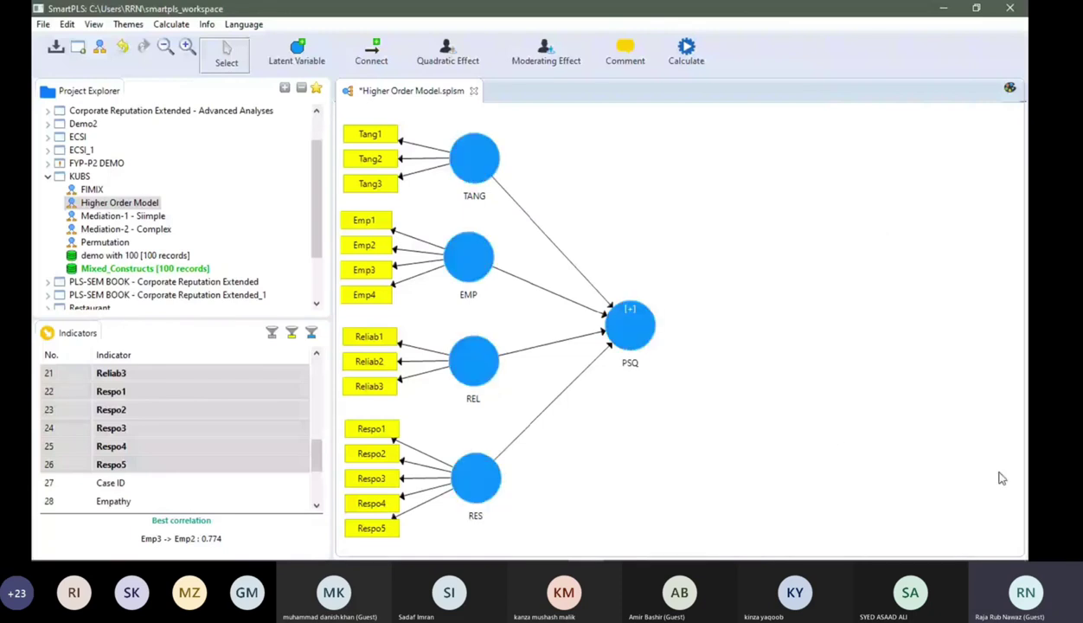
Step: Show the hidden indicators of the PSQ construct and delete all of them, including Tang3
left_click(633, 340)
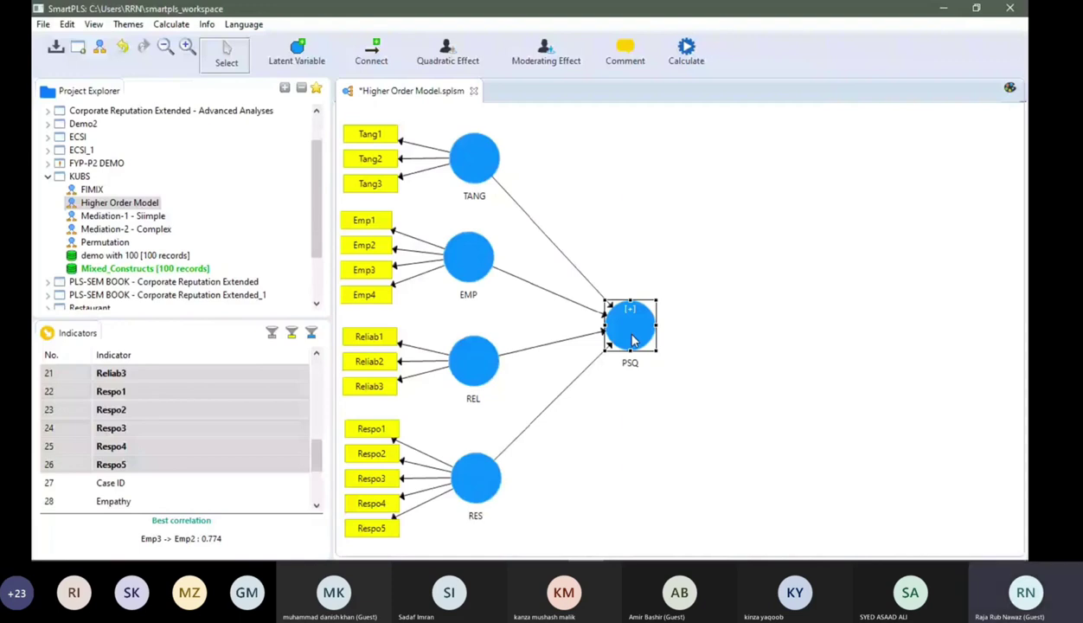
right_click(630, 336)
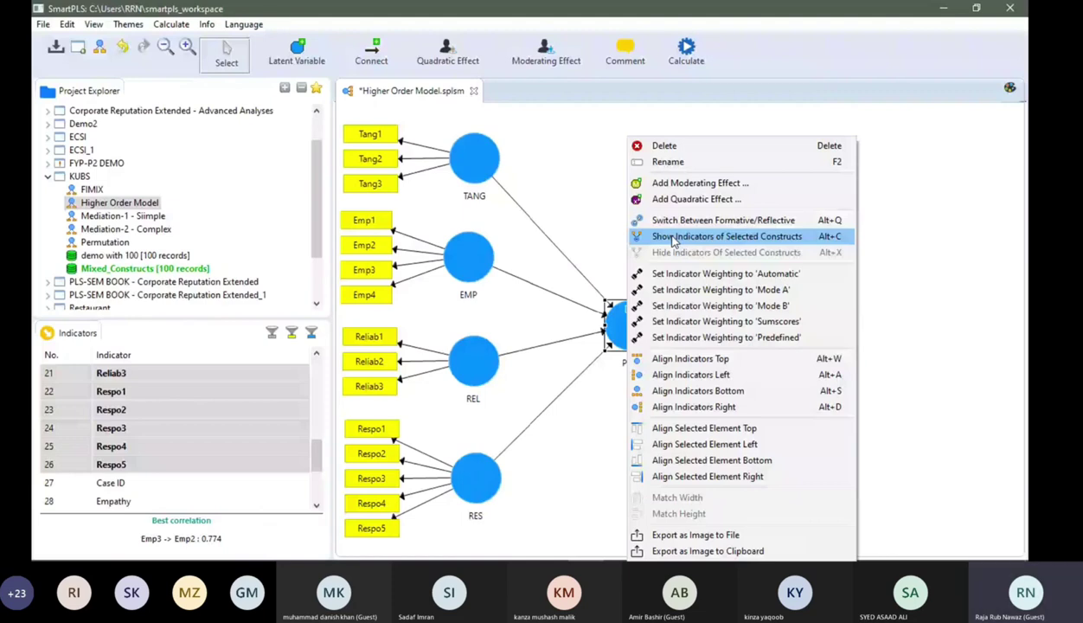
left_click(673, 239)
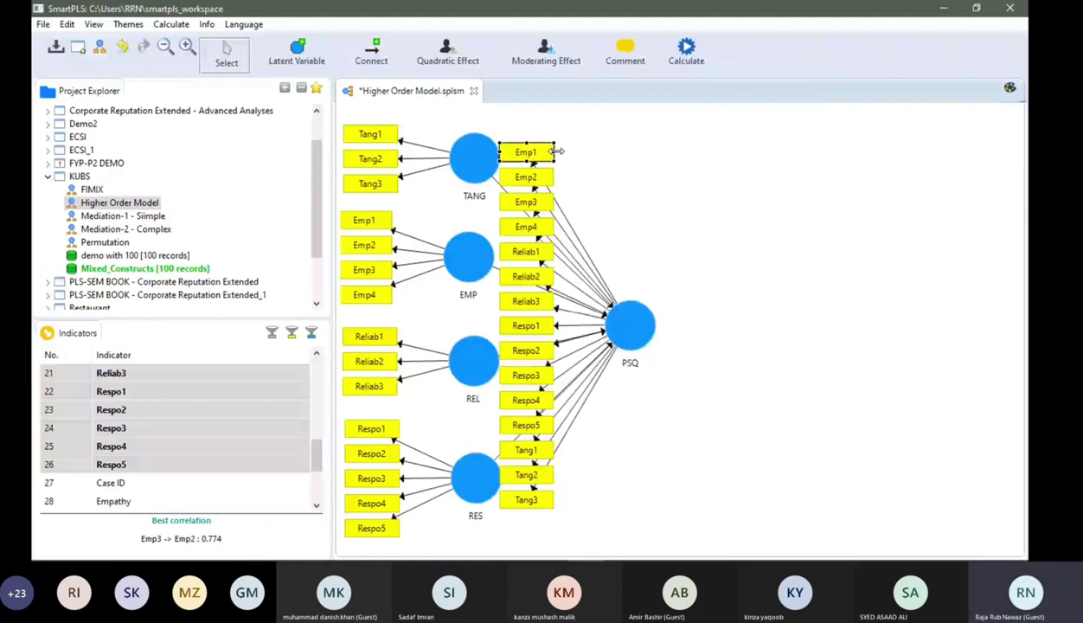
left_click_drag(571, 142, 506, 486)
key("Delete")
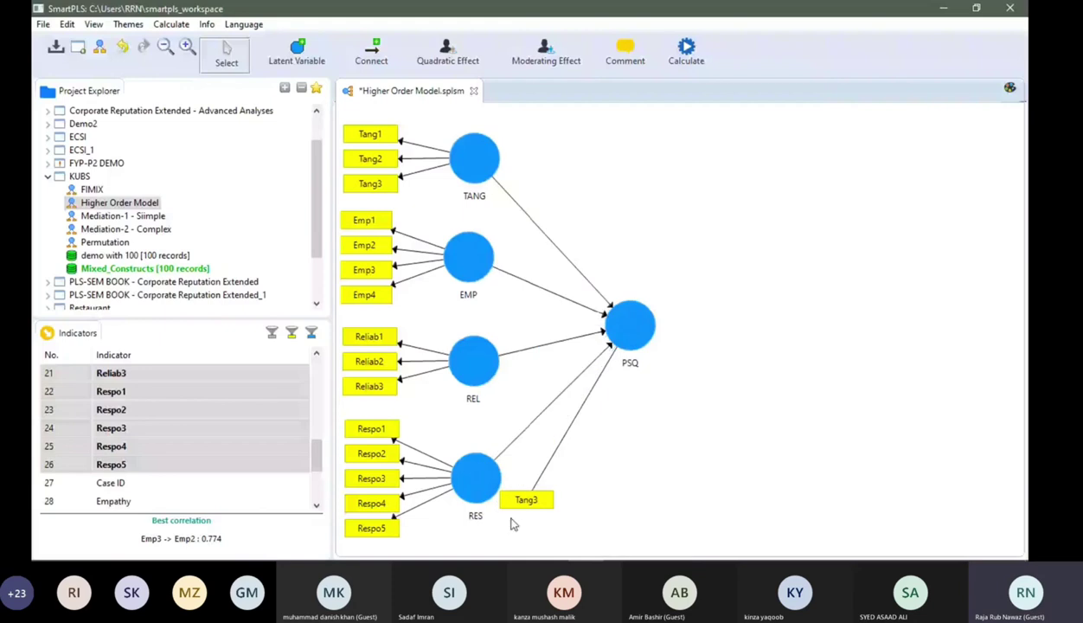
left_click(522, 501)
key("Delete")
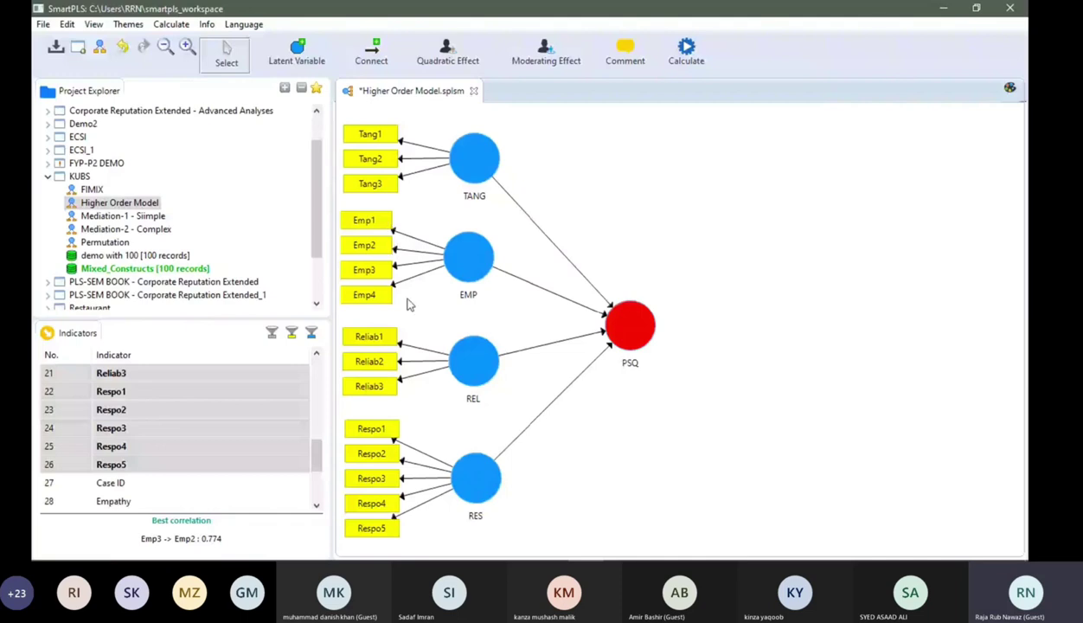
Step: Check the error reported on the PSQ construct
left_click(686, 50)
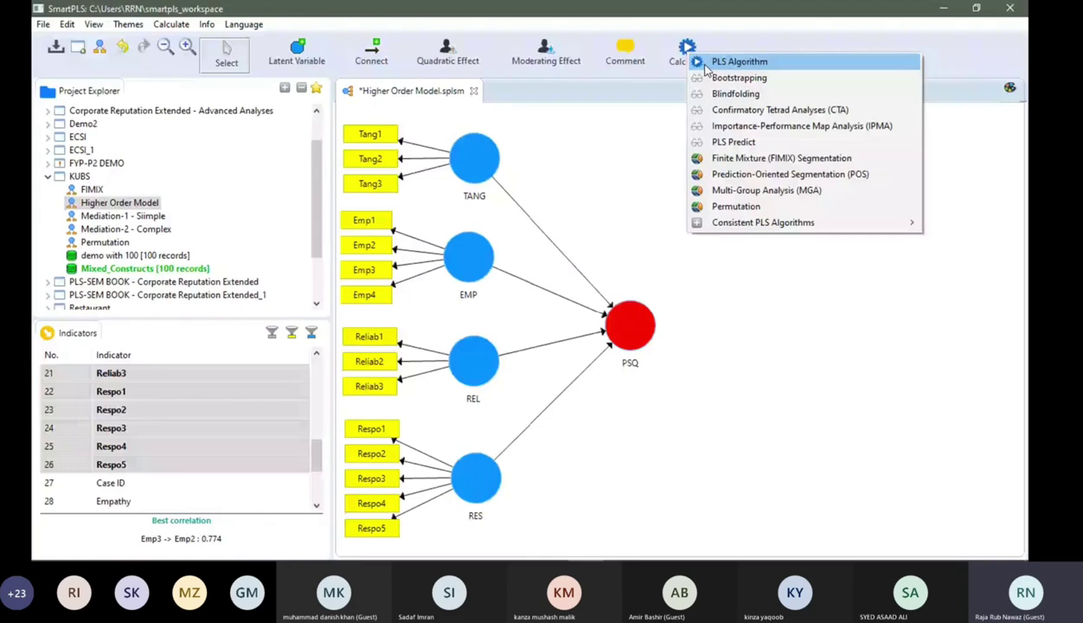
left_click(635, 340)
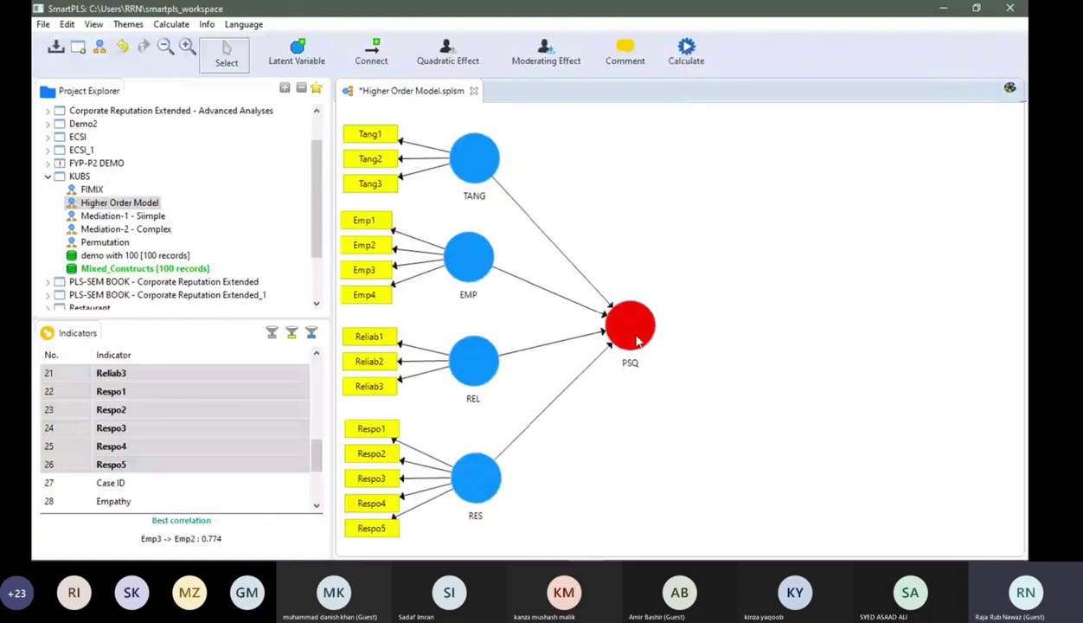
mouse_move(622, 338)
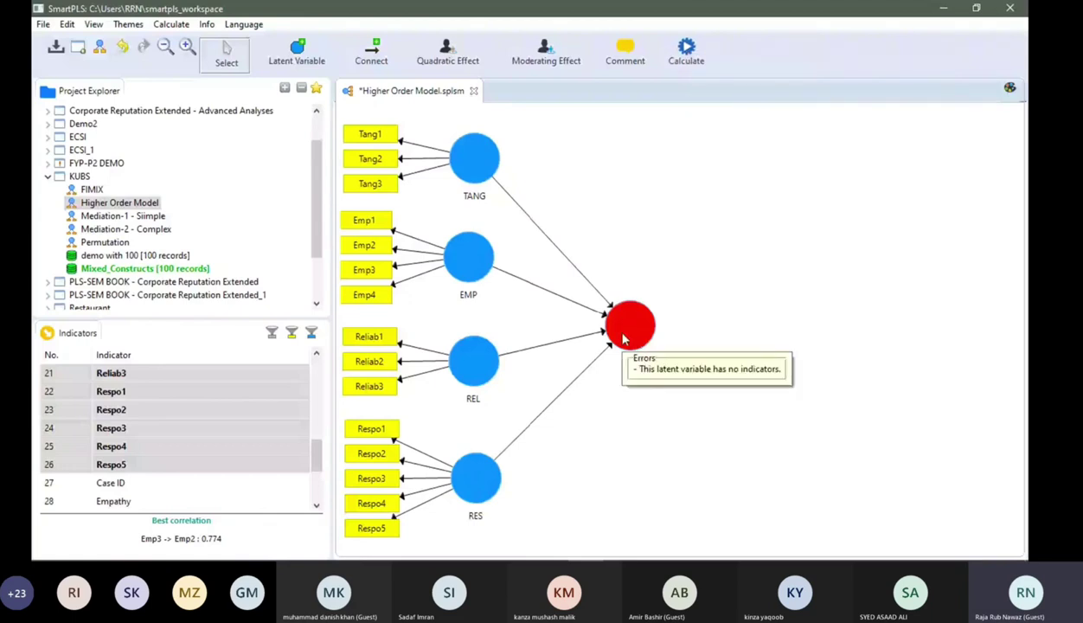
Step: Switch to the higher-order constructs PDF in Adobe Acrobat Reader and review pages 12 to 14, from the AMOS example to the Repeated Indicators Approach
mouse_move(446, 550)
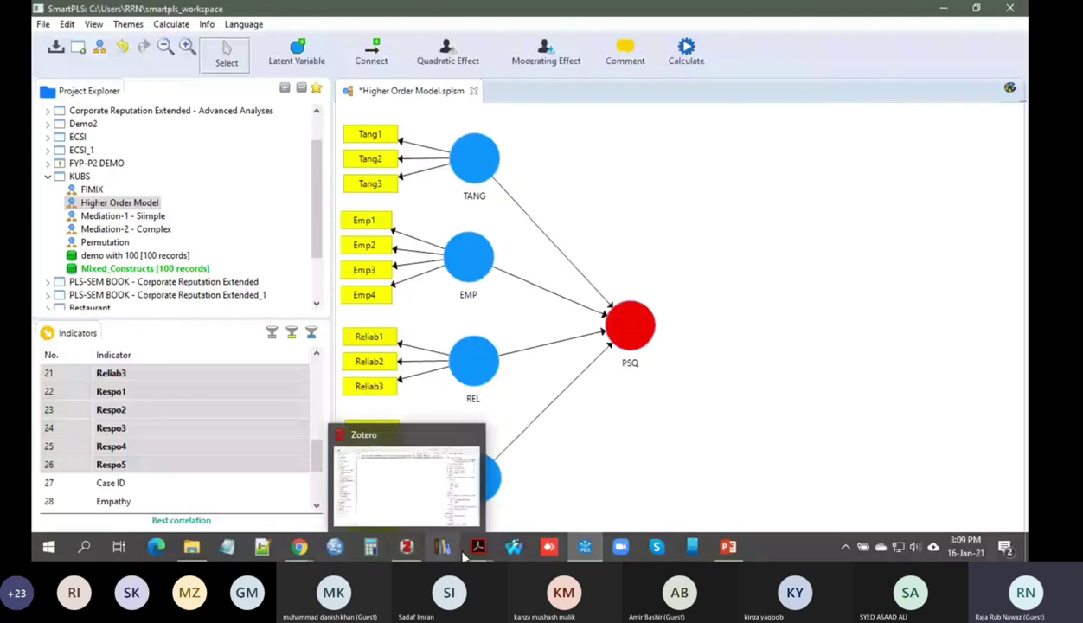
left_click(478, 552)
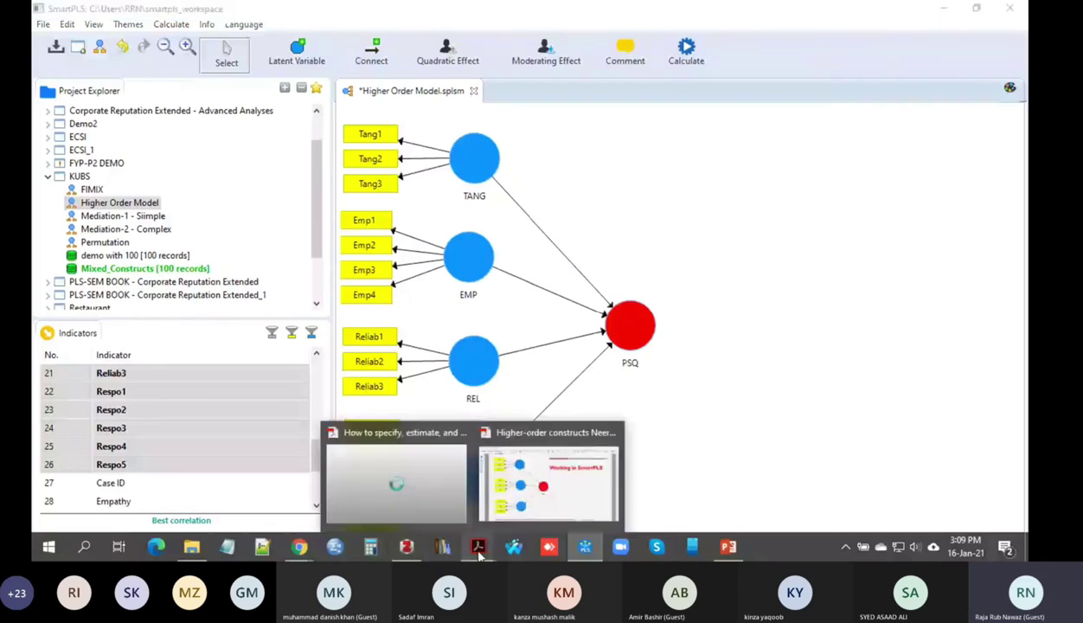
left_click(549, 480)
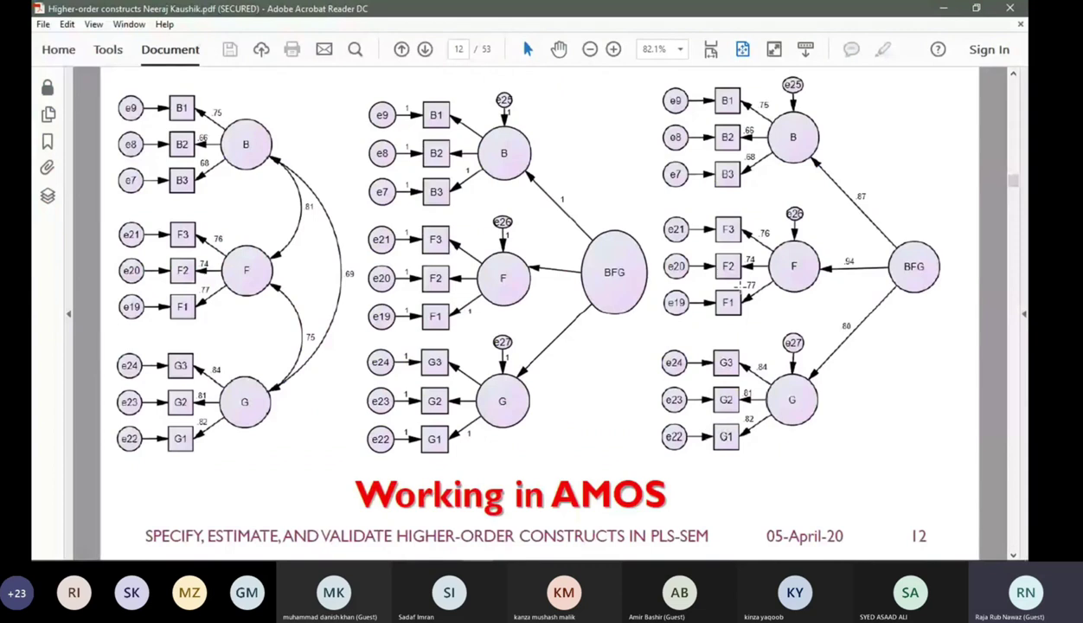
scroll(741, 285, "down", 1)
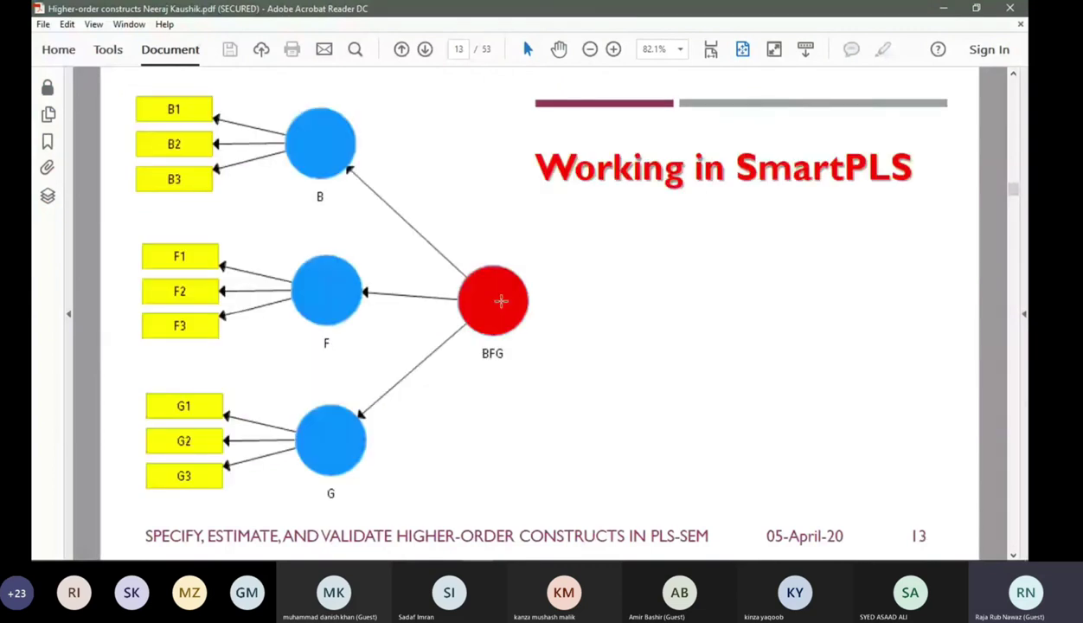
scroll(501, 300, "down", 1)
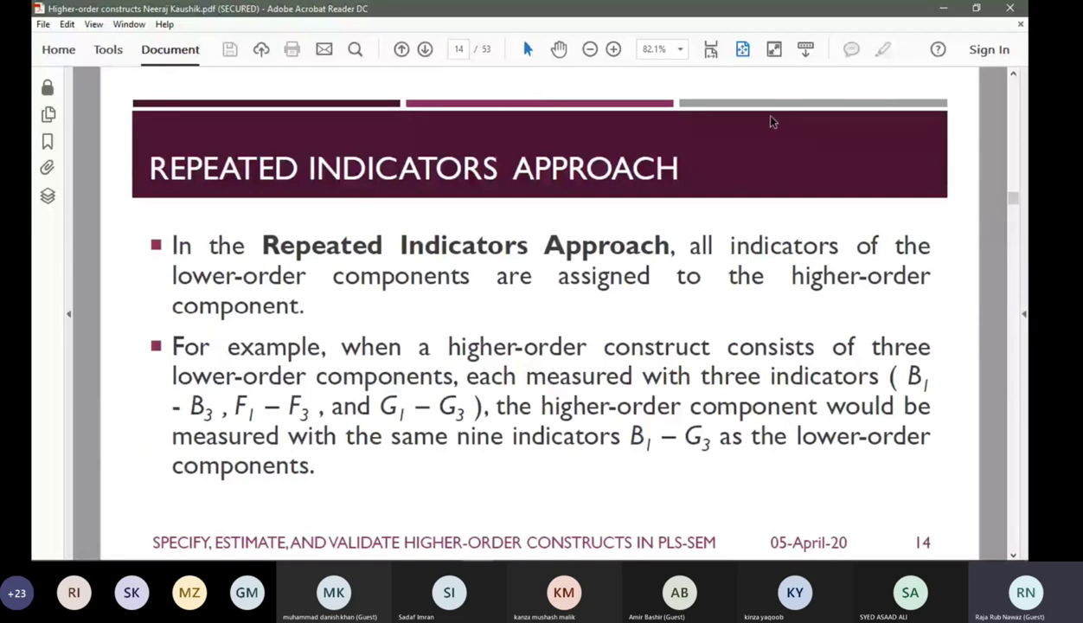
Step: Return to SmartPLS, assign the selected Emp, Reliab, Respo and Tang indicators to PSQ, and hide them on the construct
key("alt+Tab")
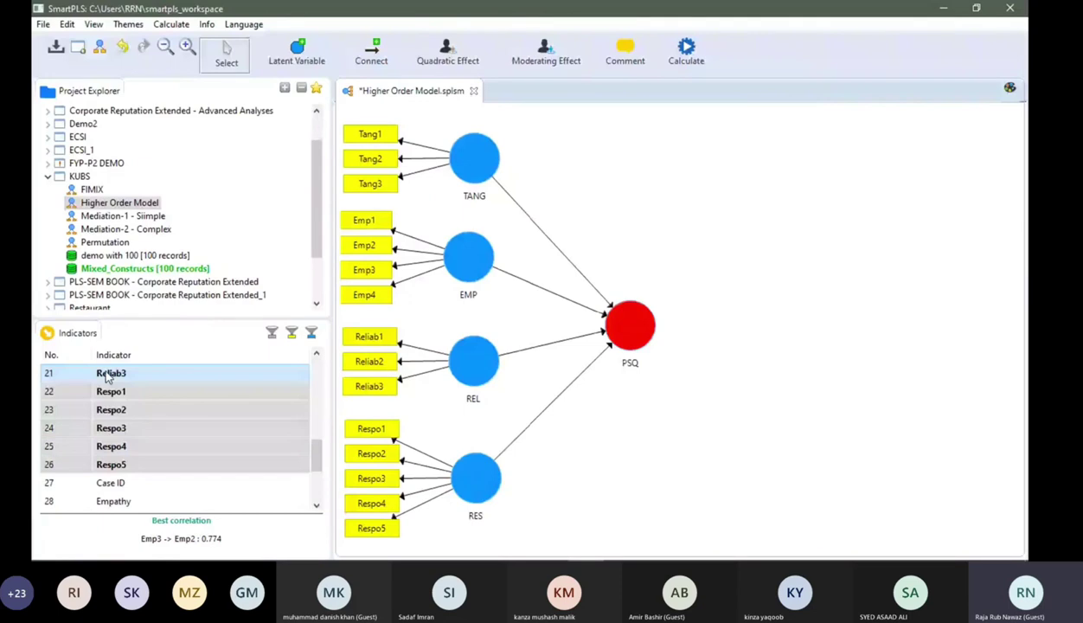
left_click_drag(107, 376, 641, 321)
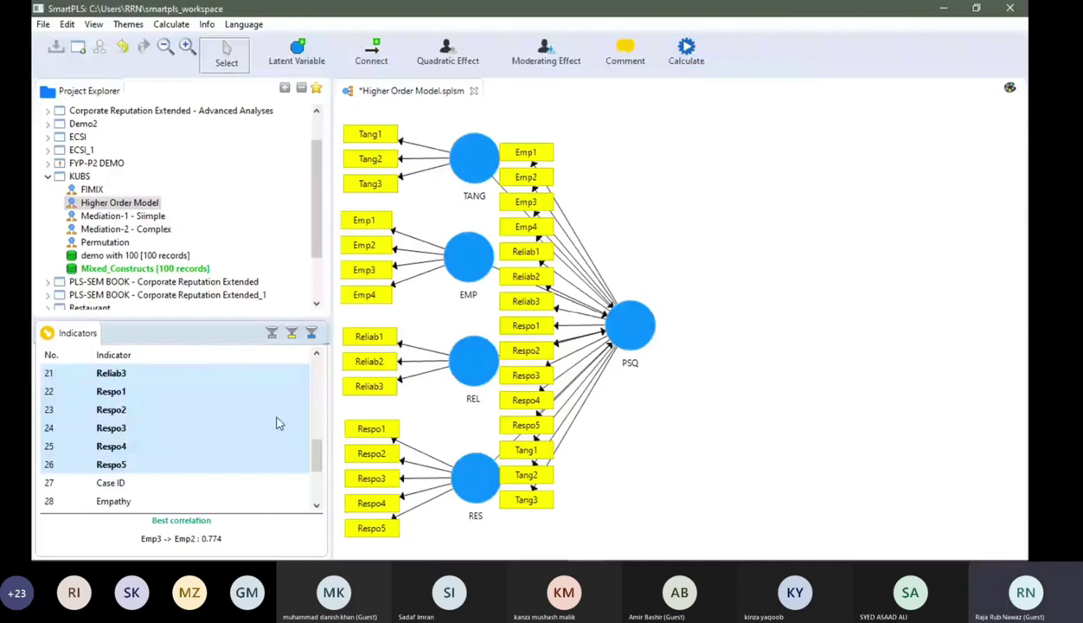
right_click(631, 322)
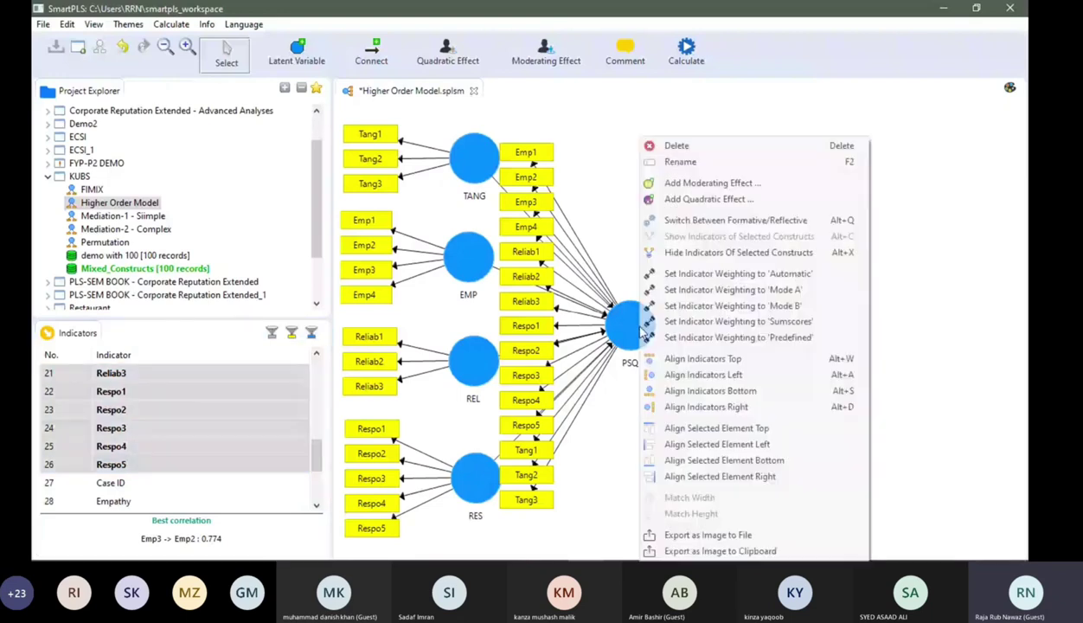
key("alt+x")
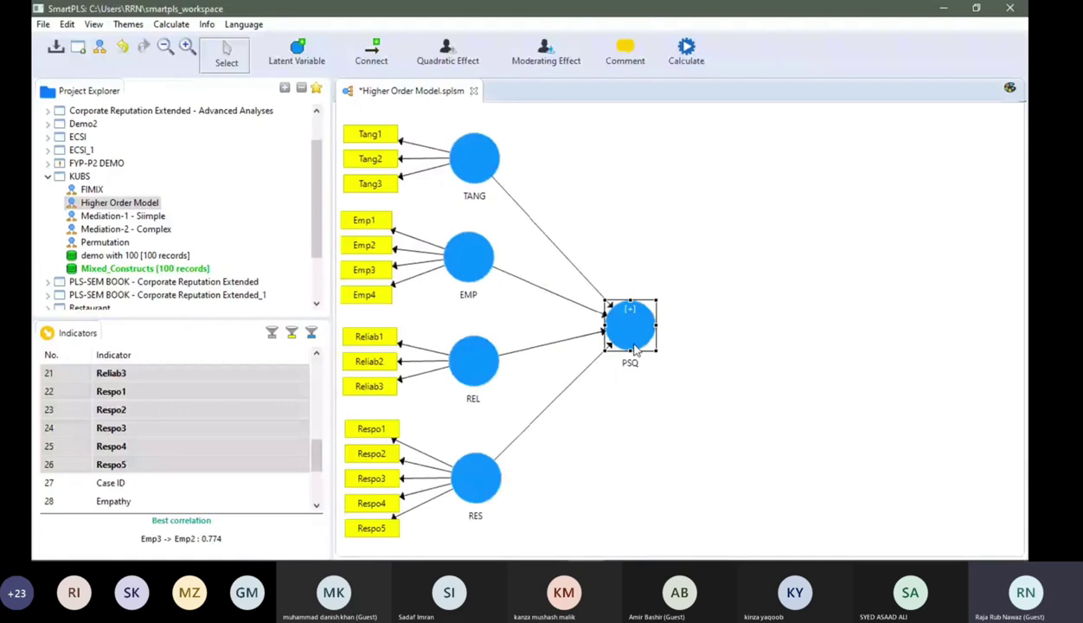
Step: Run the PLS Algorithm with its preset settings and examine the resulting loadings, path coefficients and PSQ's R Square on the model diagram
left_click(683, 57)
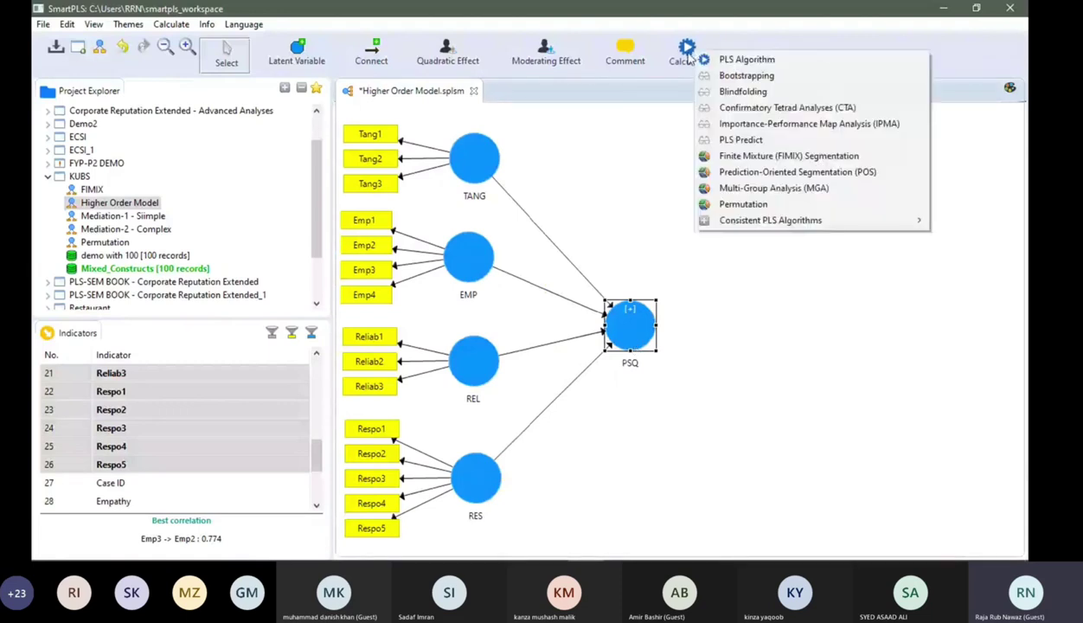
left_click(739, 61)
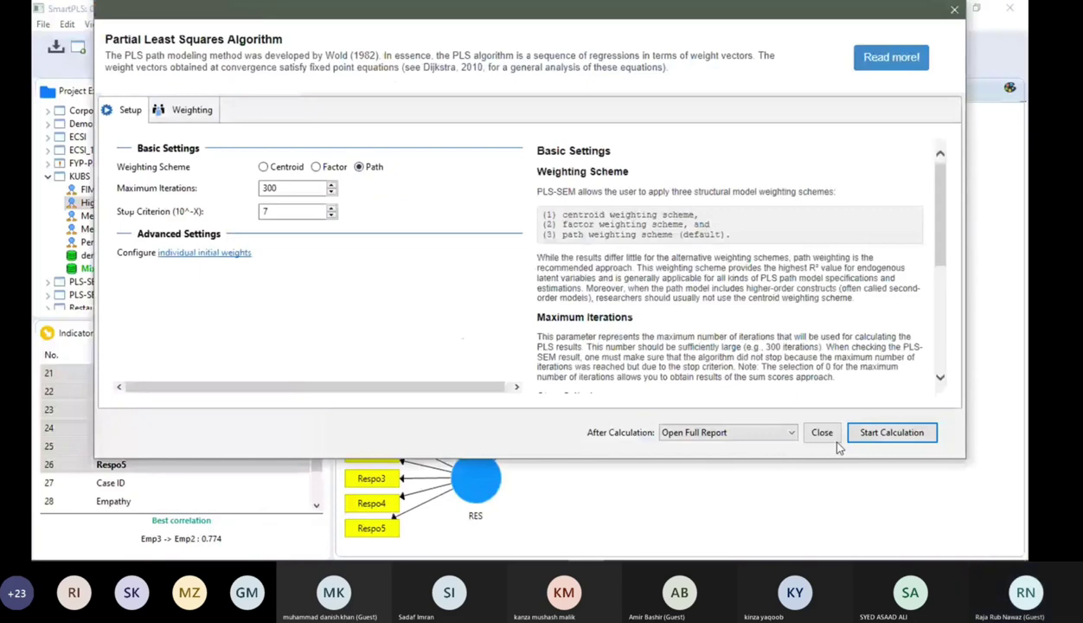
left_click(889, 435)
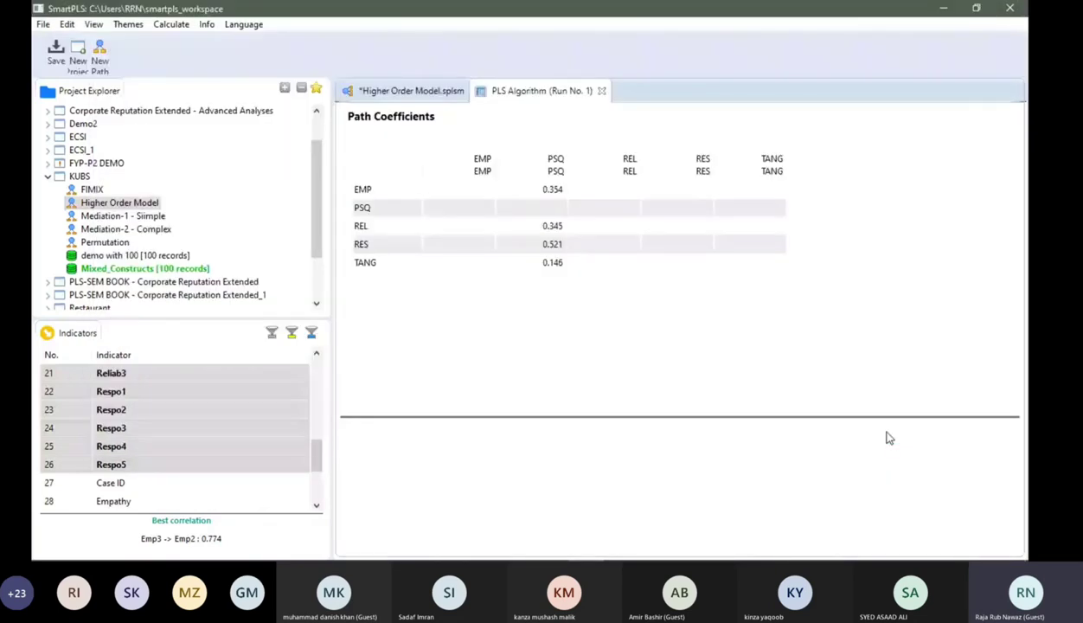
left_click(410, 91)
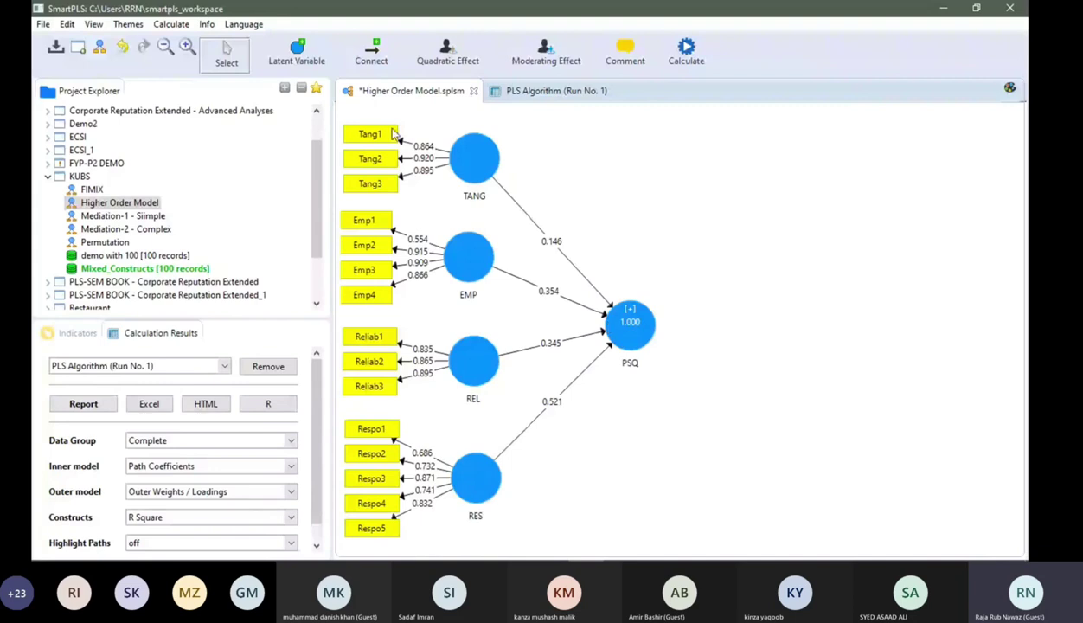
mouse_move(633, 328)
Step: Undo the PSQ indicator changes and the deletions of Latent Variables 1 to 3 and their path to PSQ
key("ctrl+z")
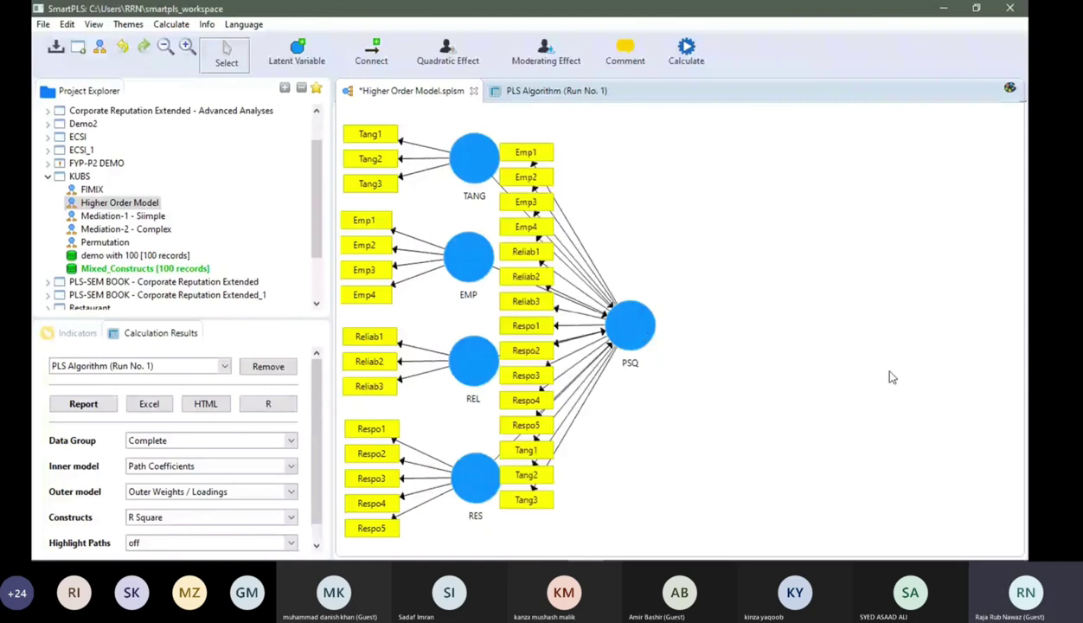
key("ctrl+z")
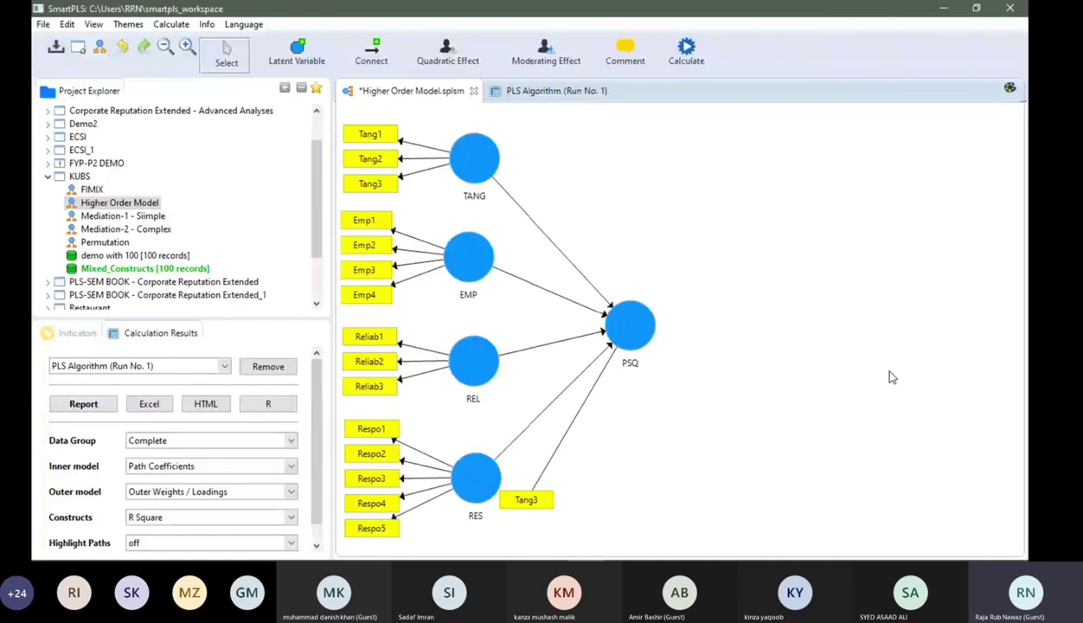
key("ctrl+z")
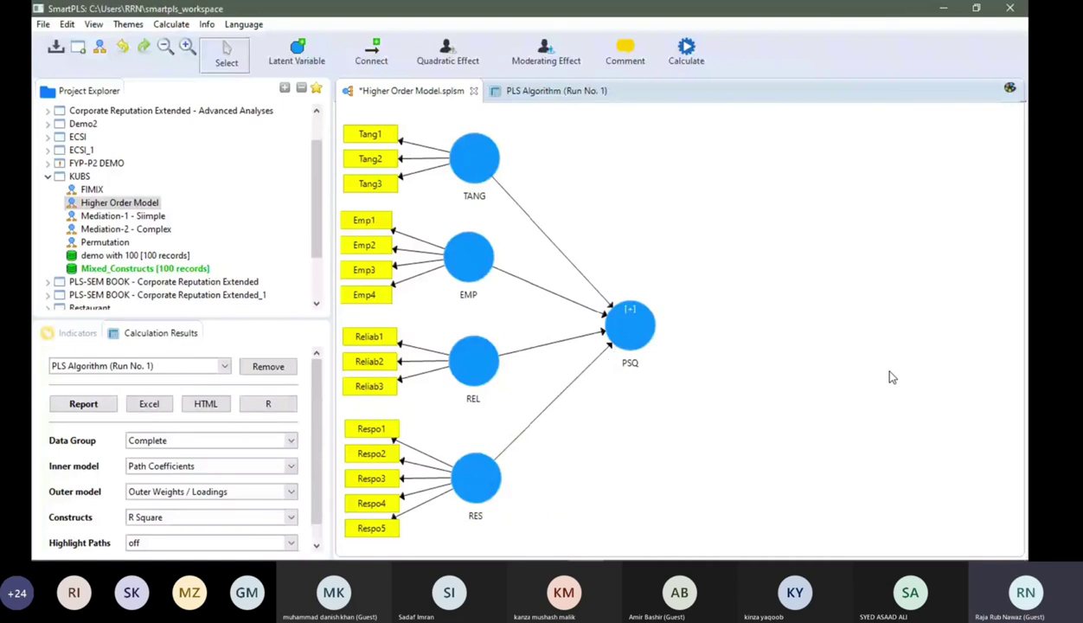
key("ctrl+z")
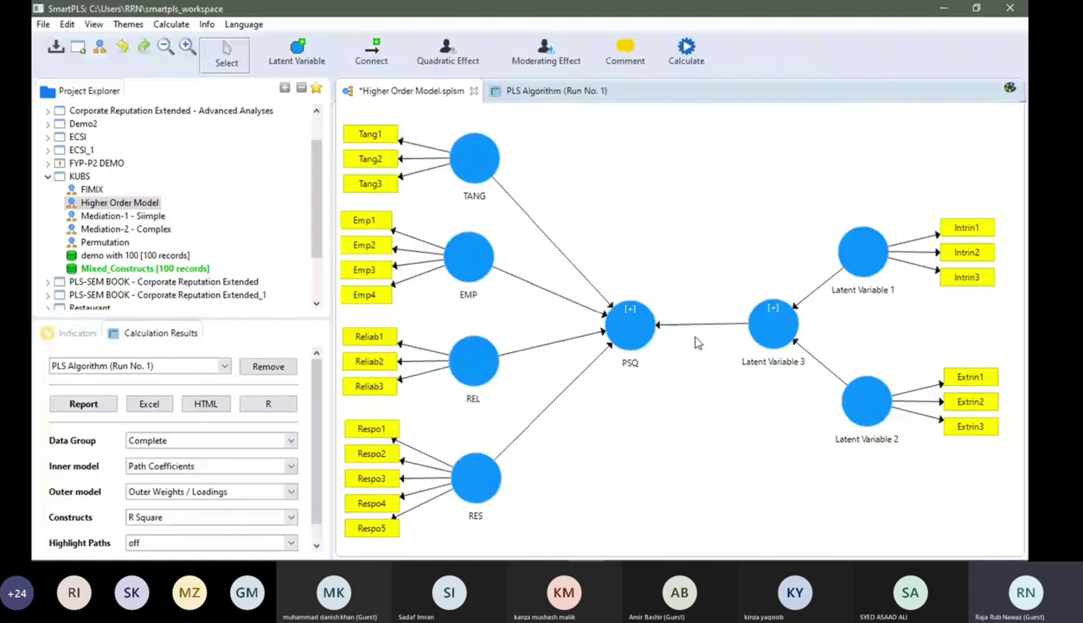
Step: Show the indicators of Latent Variable 3 to inspect them, and hide them again
right_click(776, 336)
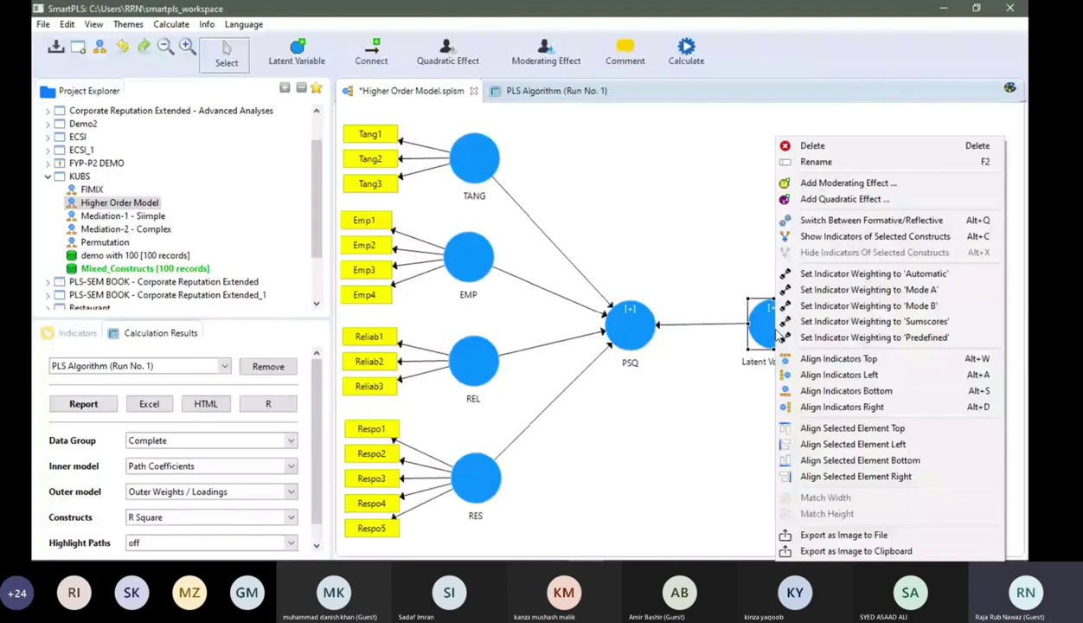
left_click(875, 236)
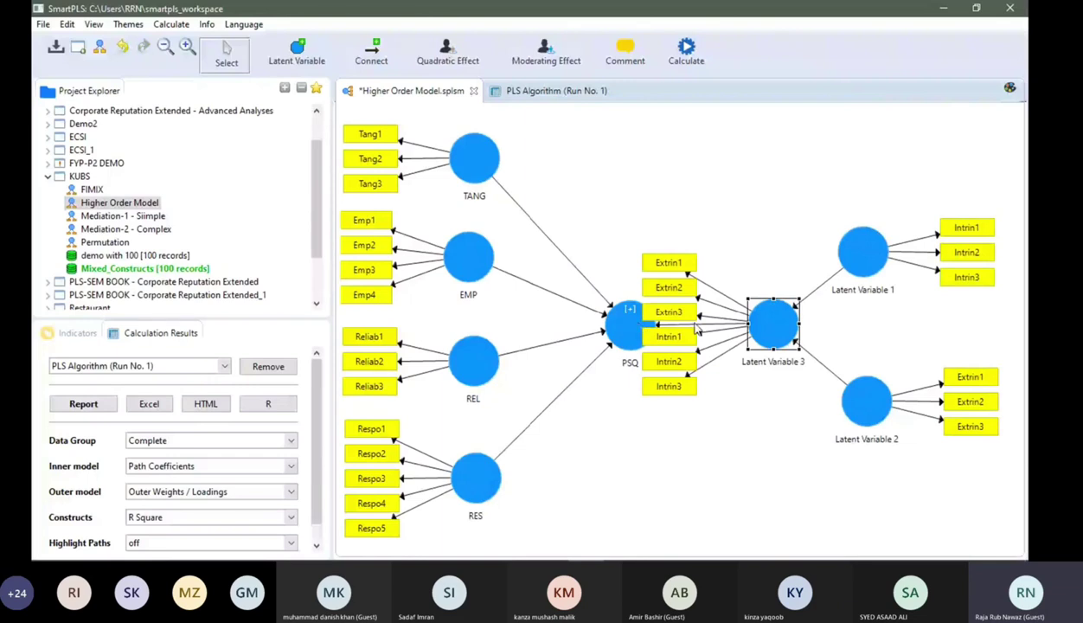
right_click(774, 331)
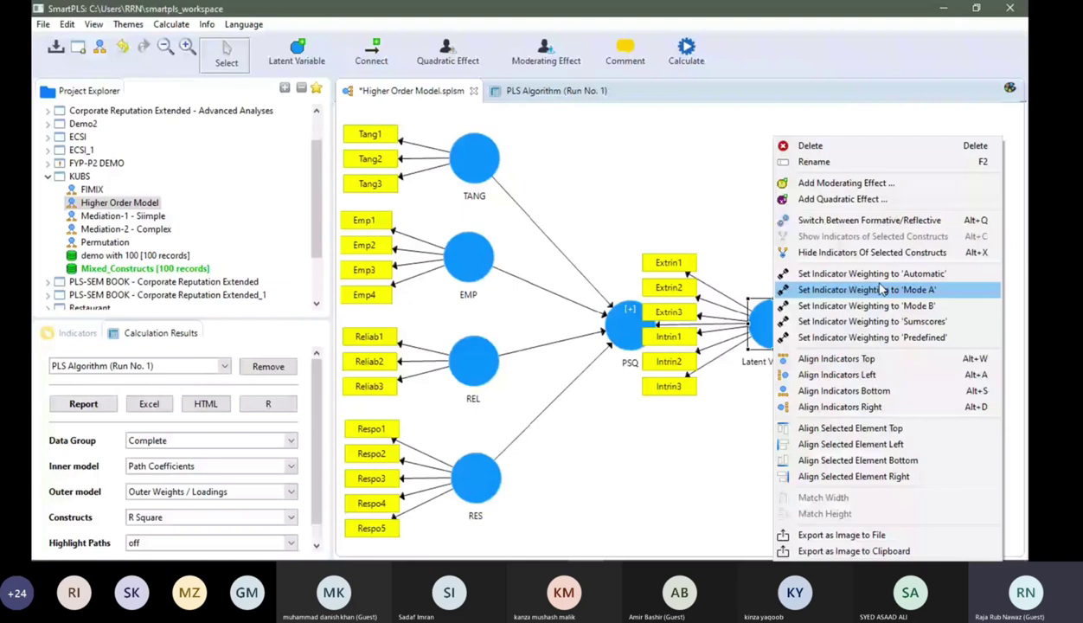
left_click(873, 252)
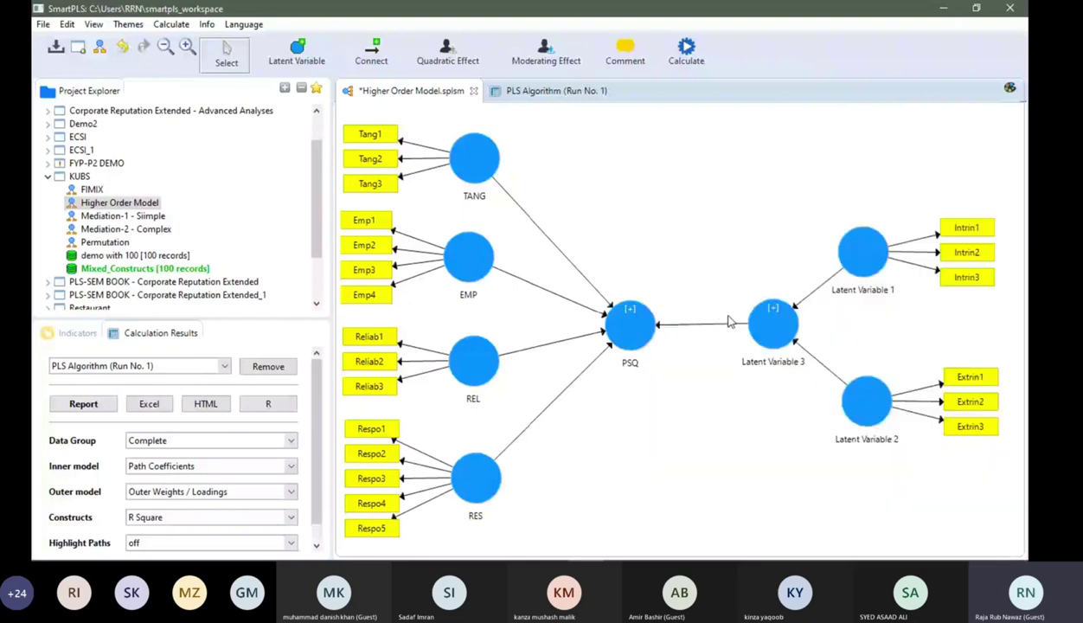
Step: Delete the path between Latent Variable 3 and PSQ in the restored model
left_click(709, 326)
key("Delete")
Step: Switch to Adobe Acrobat Reader and view the Repeated Indicators Approach page of the higher-order constructs PDF
mouse_move(400, 558)
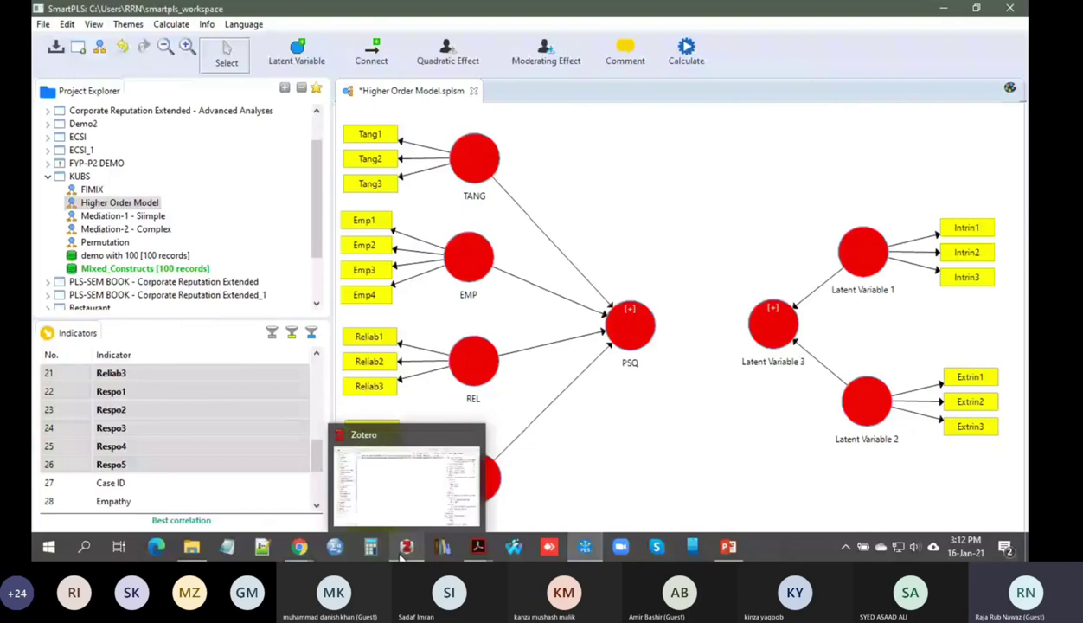
left_click(477, 546)
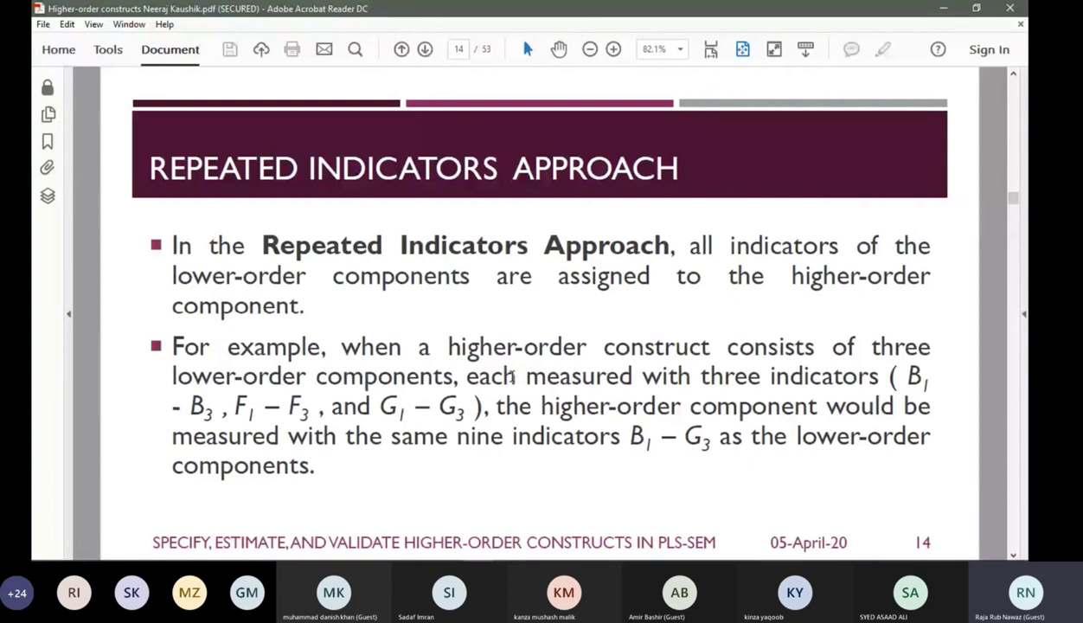
Step: View the SmartPLS diagram slides on pages 15 and 16, and switch to SmartPLS to compare them with the PSQ model
scroll(511, 376, "down", 1)
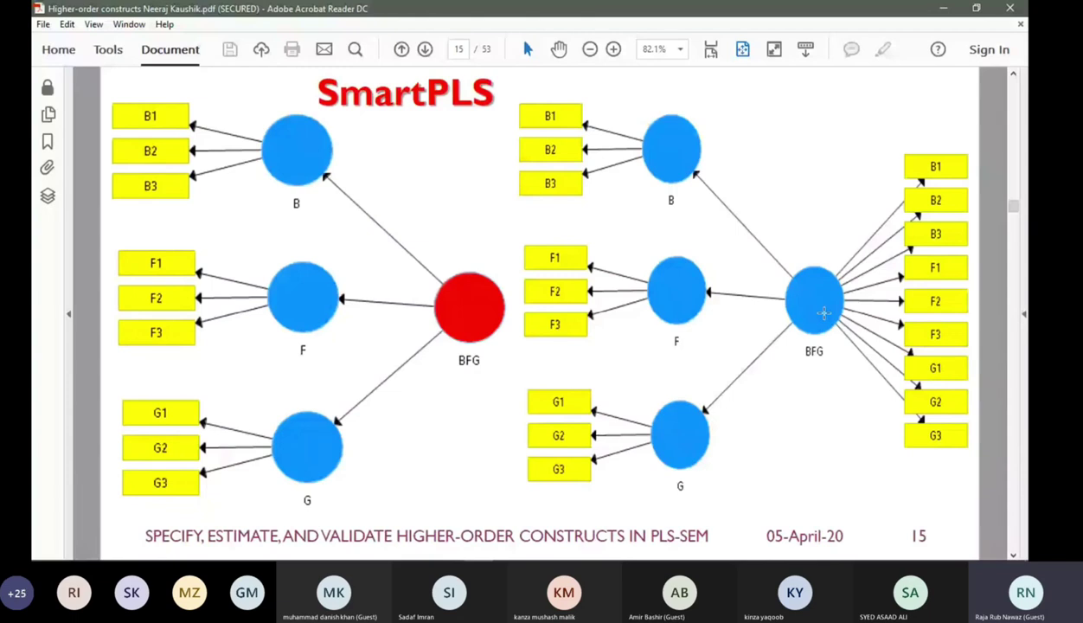
scroll(824, 313, "down", 1)
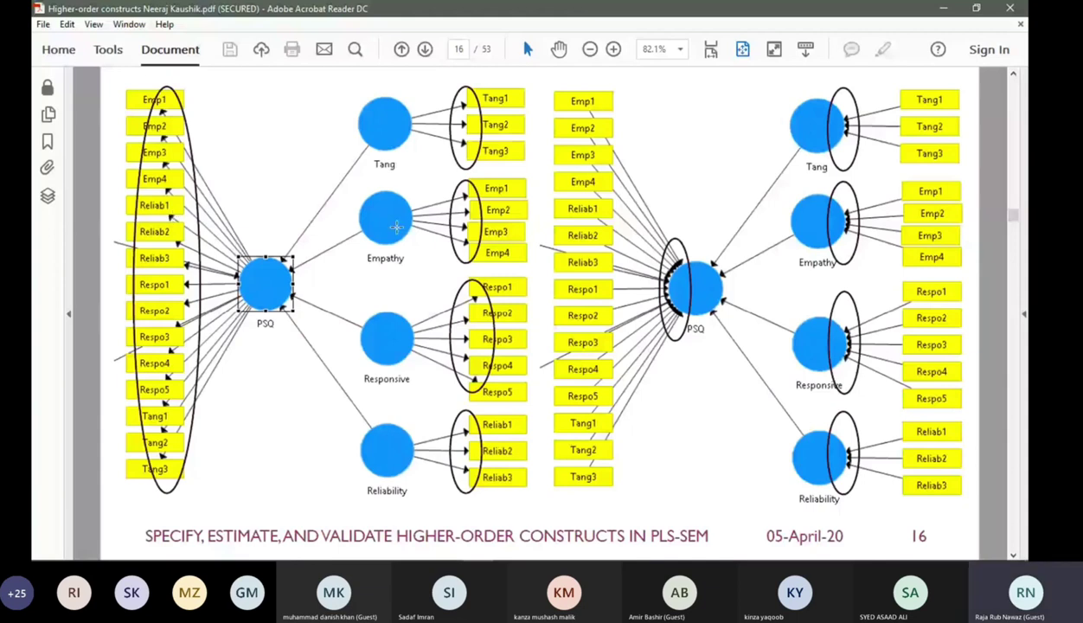
key("alt+Tab")
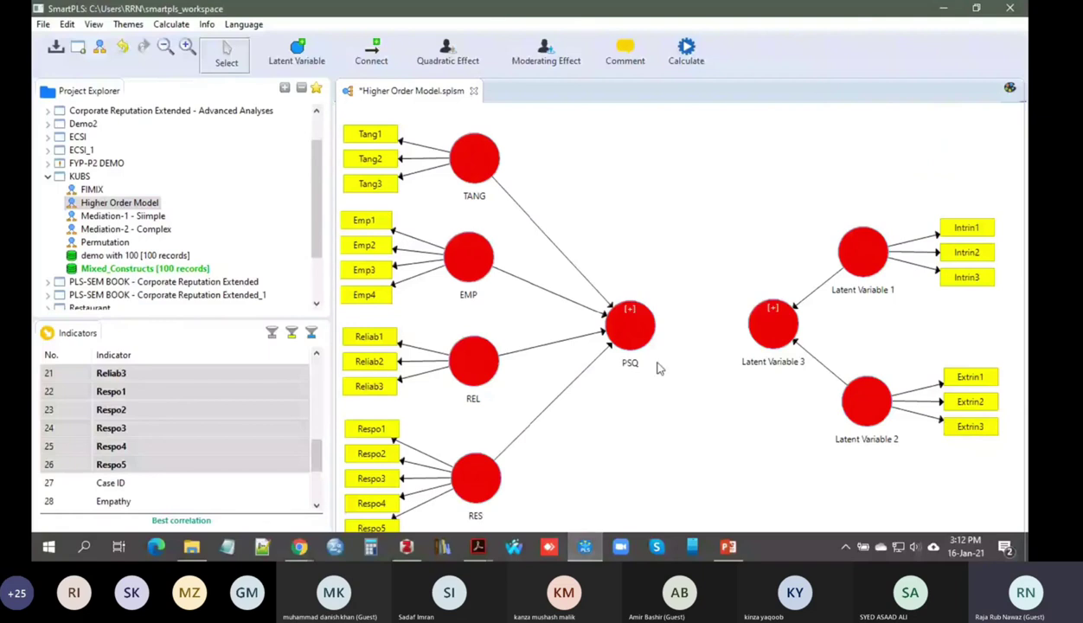
mouse_move(629, 326)
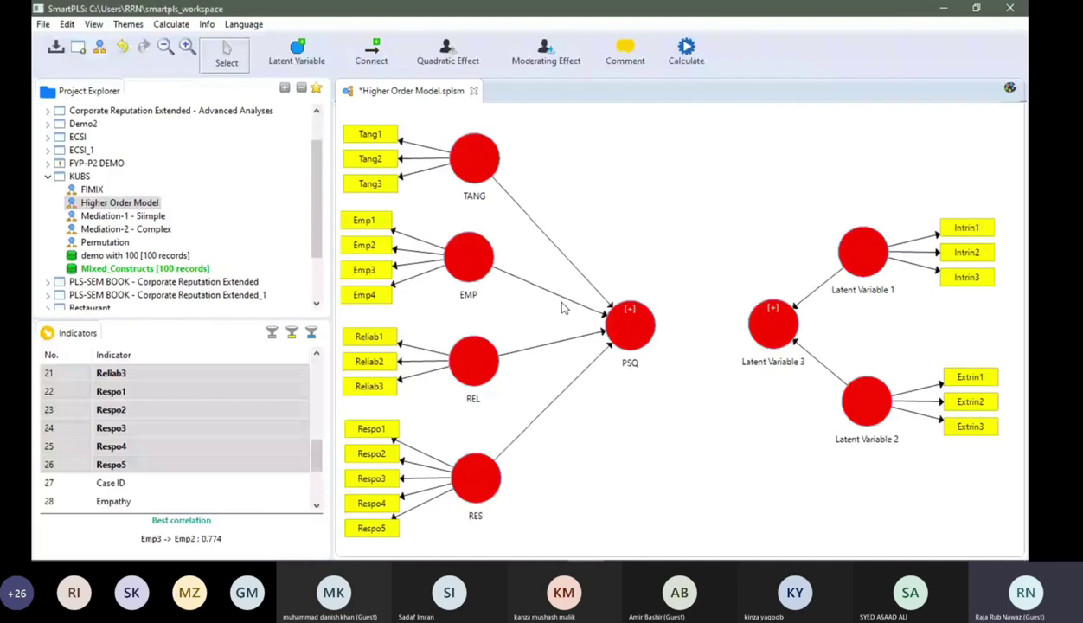
Step: Switch to Adobe Acrobat Reader and go back to the Working in AMOS page of the higher-order constructs PDF
mouse_move(514, 558)
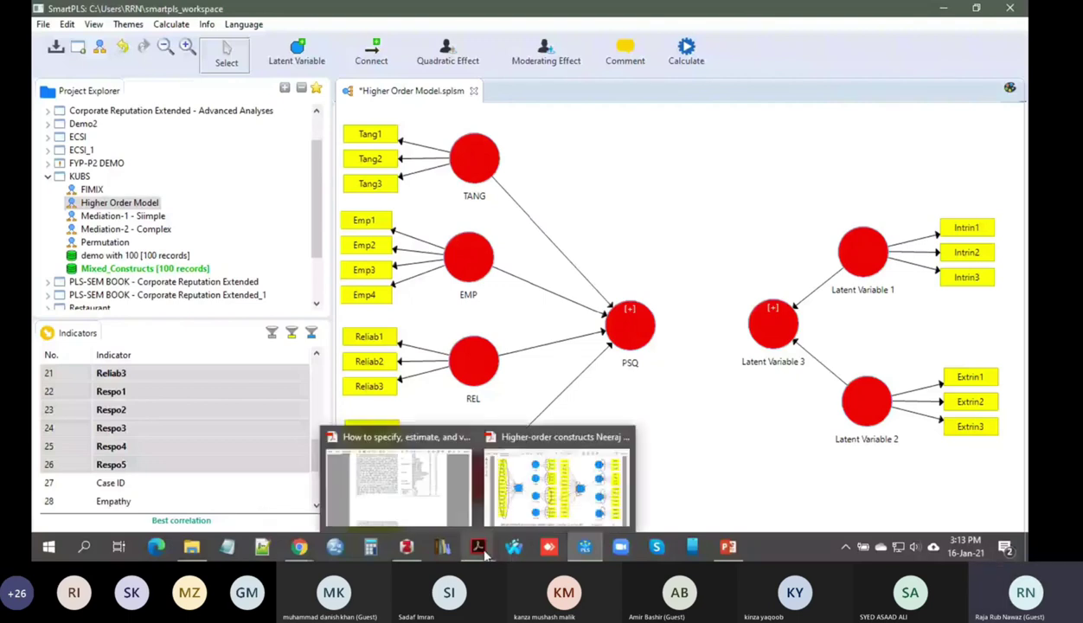
left_click(519, 471)
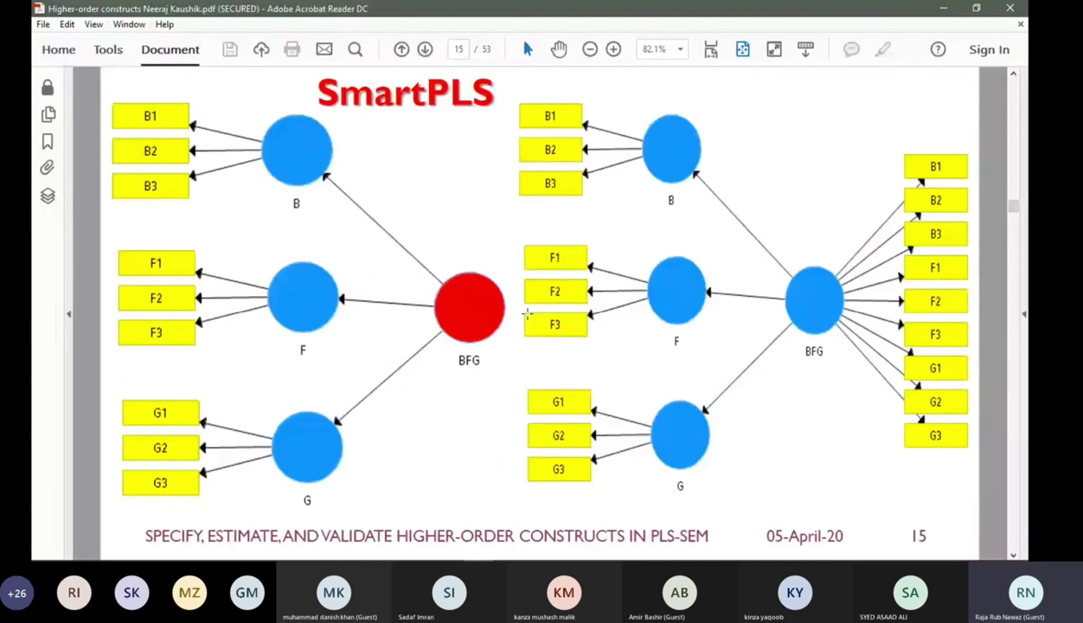
scroll(558, 295, "up", 3)
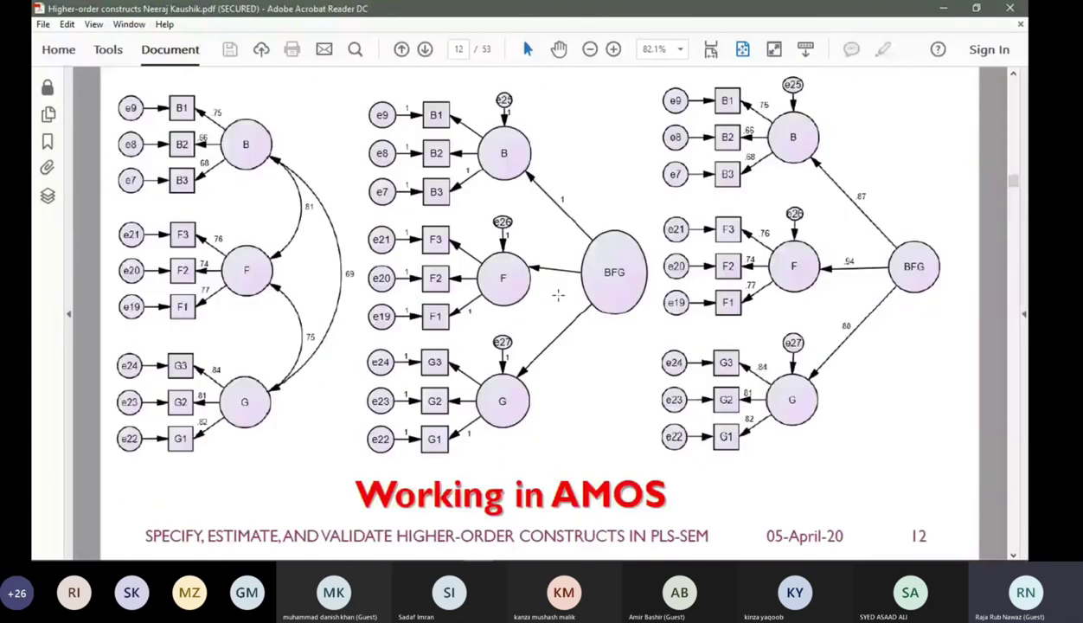
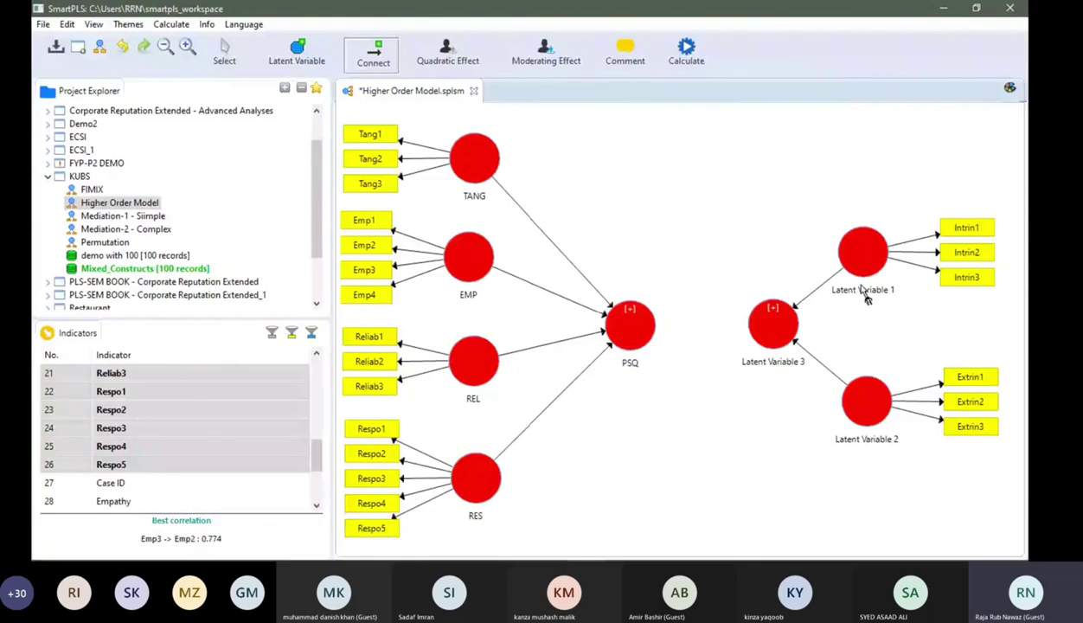
Step: Draw a path from Latent Variable 3 to PSQ in the Higher Order Model
mouse_move(774, 324)
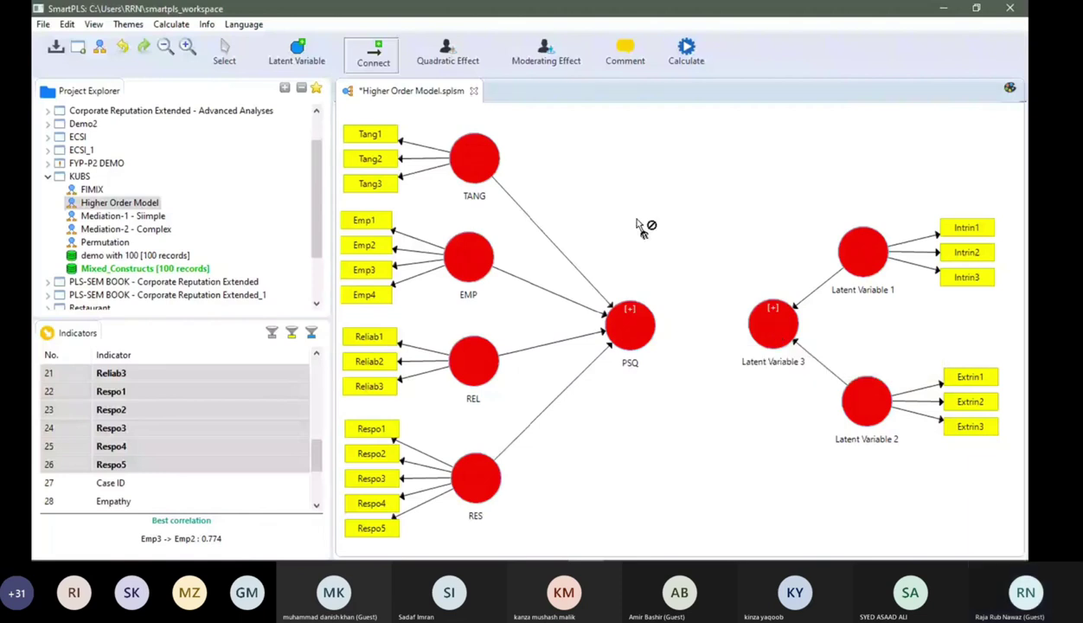
left_click(770, 322)
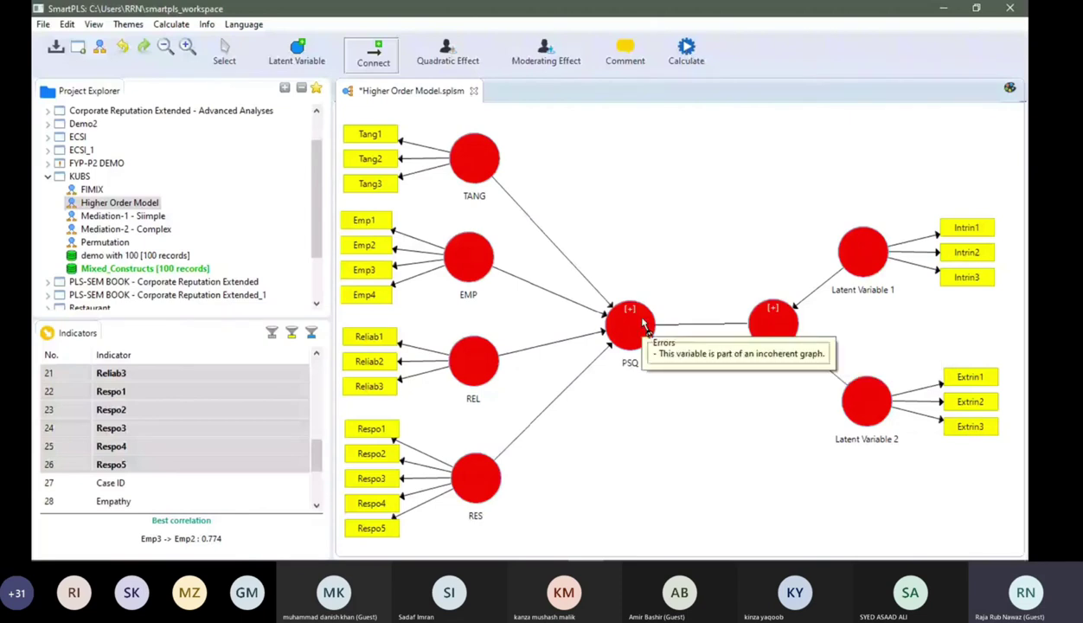
left_click(642, 325)
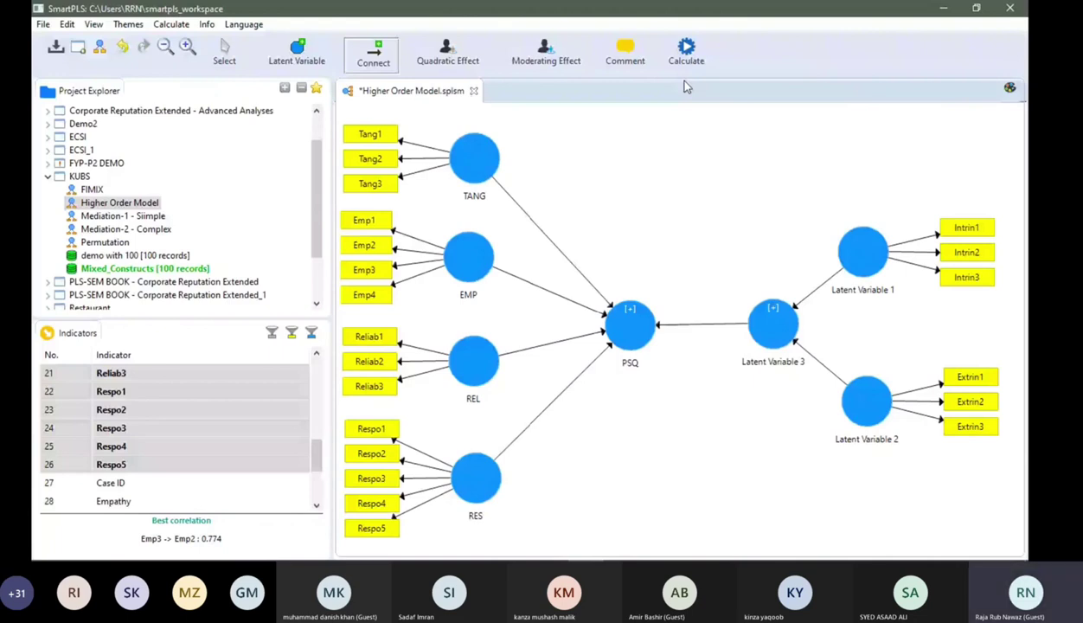
Step: Run the PLS Algorithm on the Higher Order Model
left_click(686, 54)
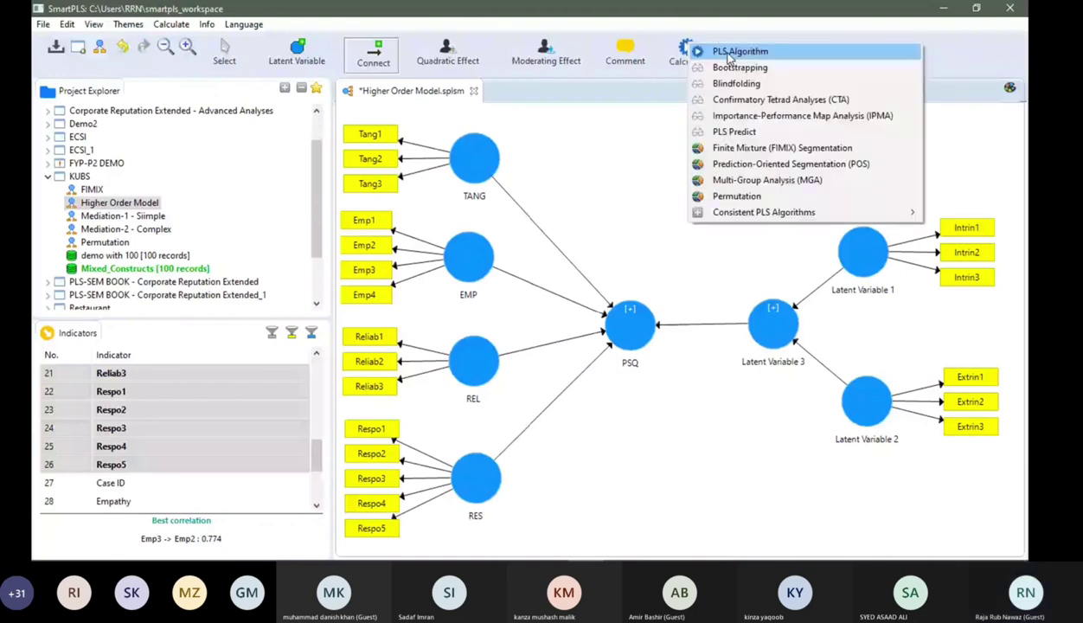
left_click(740, 52)
left_click(872, 434)
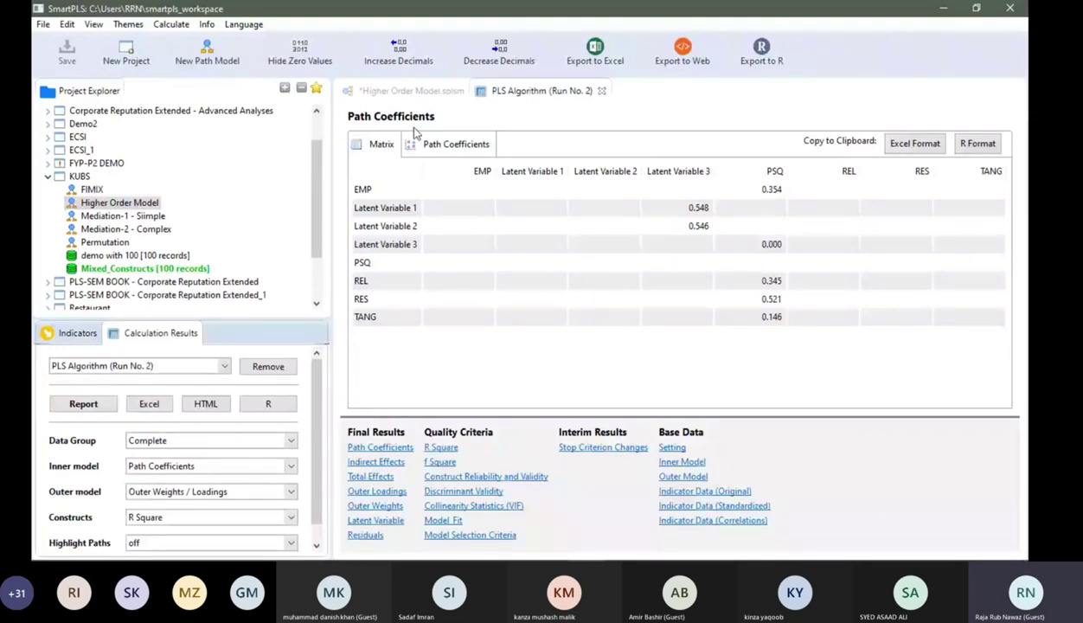
Step: Return to the Higher Order Model diagram and inspect the R Square values of Latent Variable 3 and PSQ
left_click(405, 90)
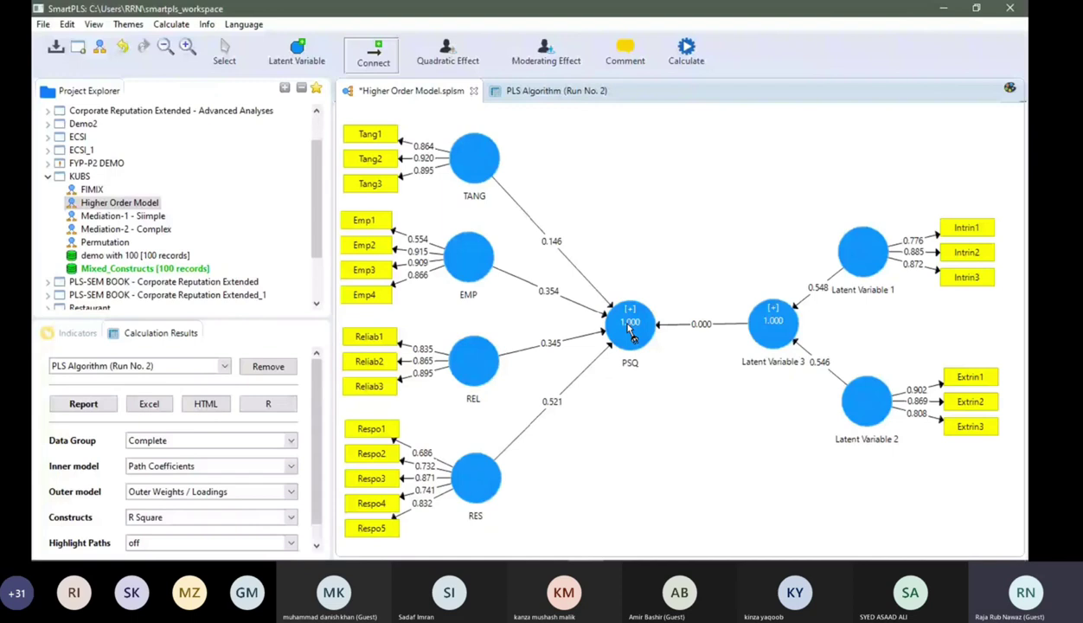
mouse_move(766, 327)
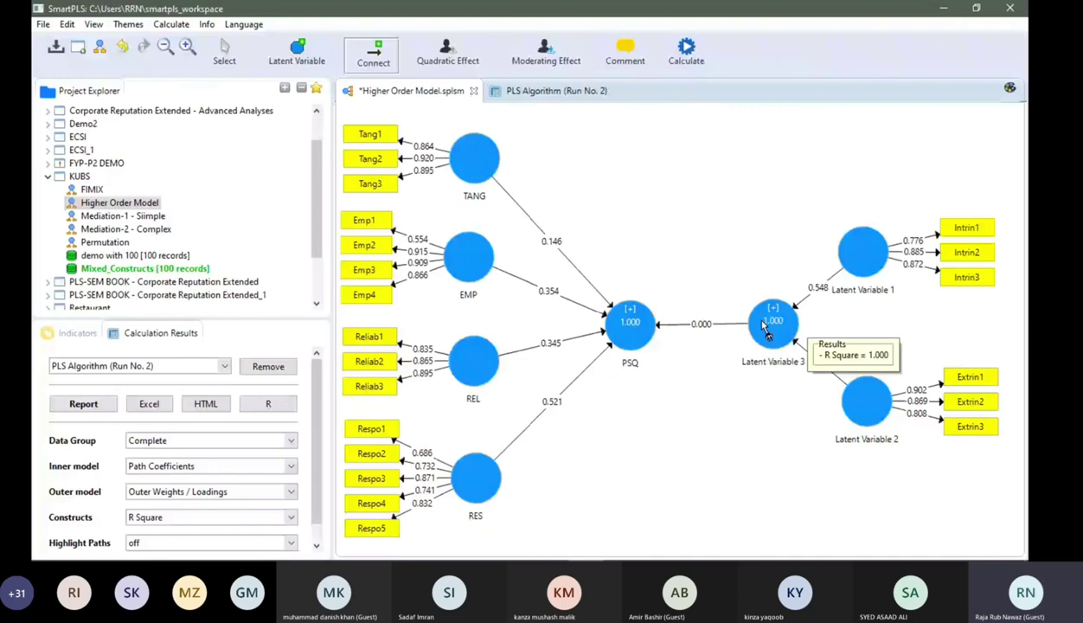
mouse_move(629, 331)
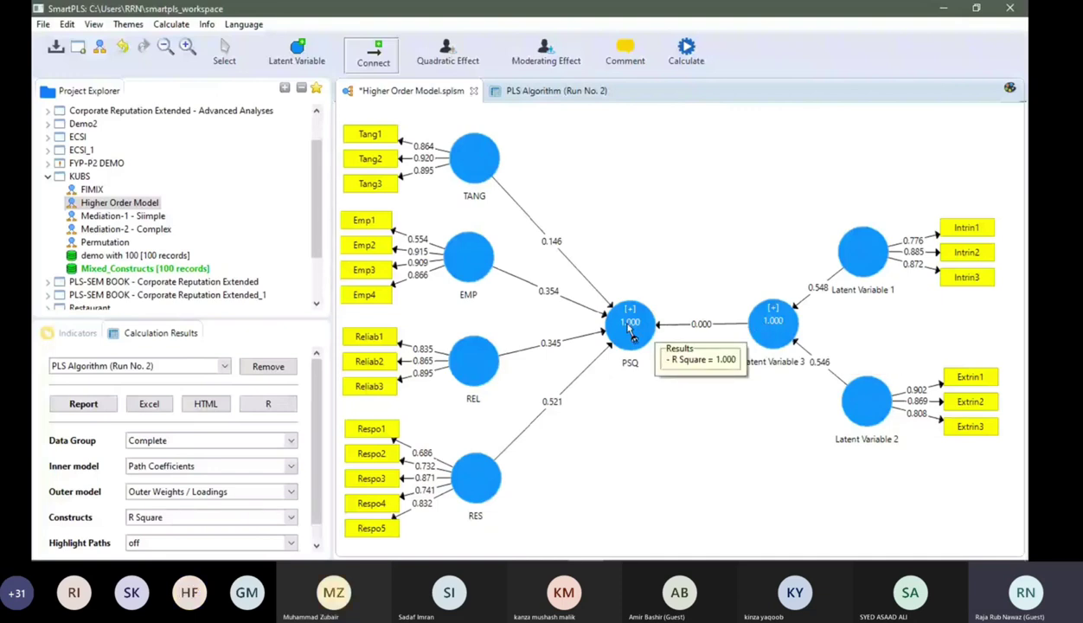
Step: View the Latent Variable scores in the PLS Algorithm (Run No. 2) results
left_click(524, 90)
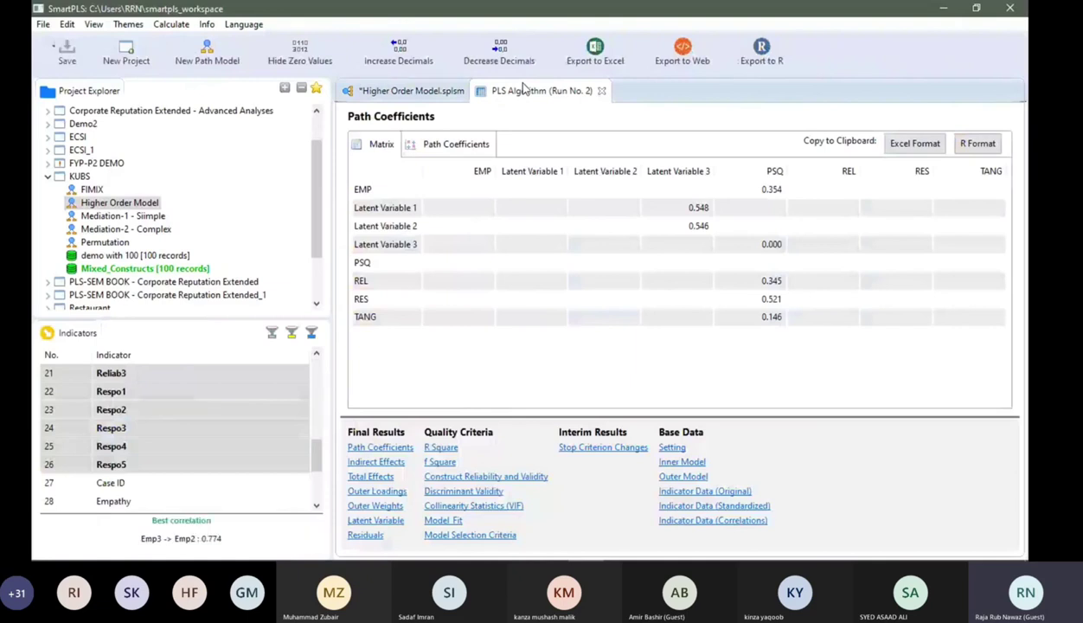
left_click(387, 523)
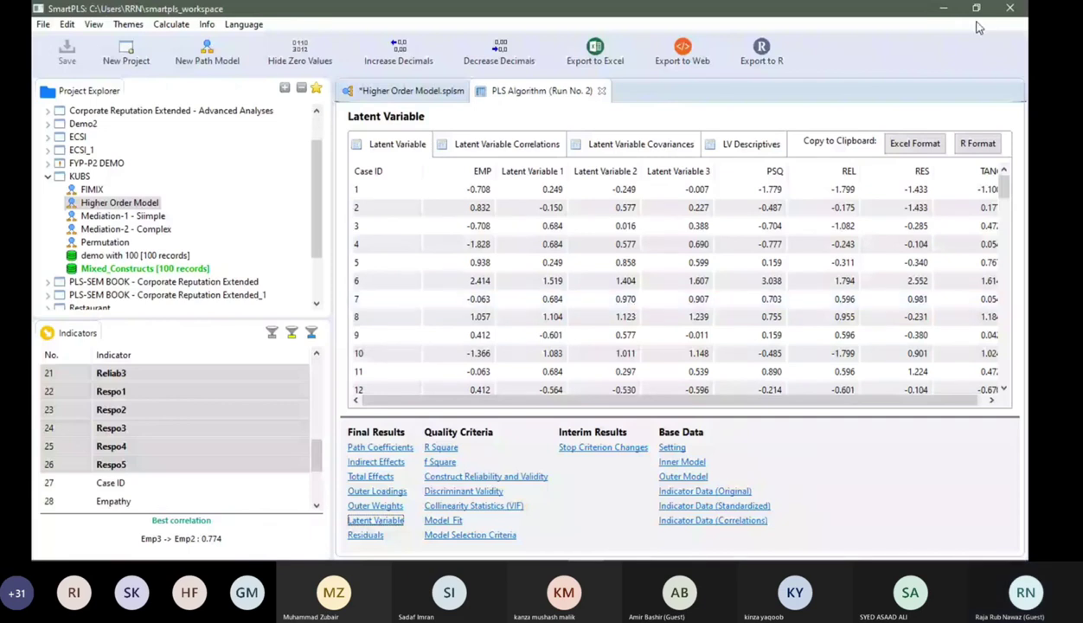
left_click(944, 9)
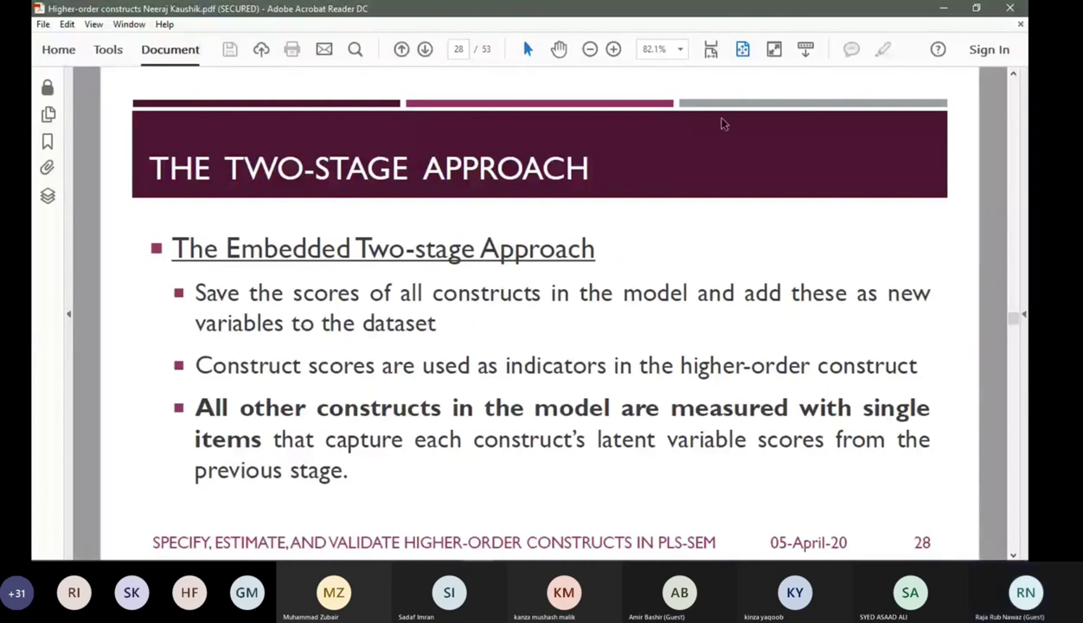
left_click(945, 15)
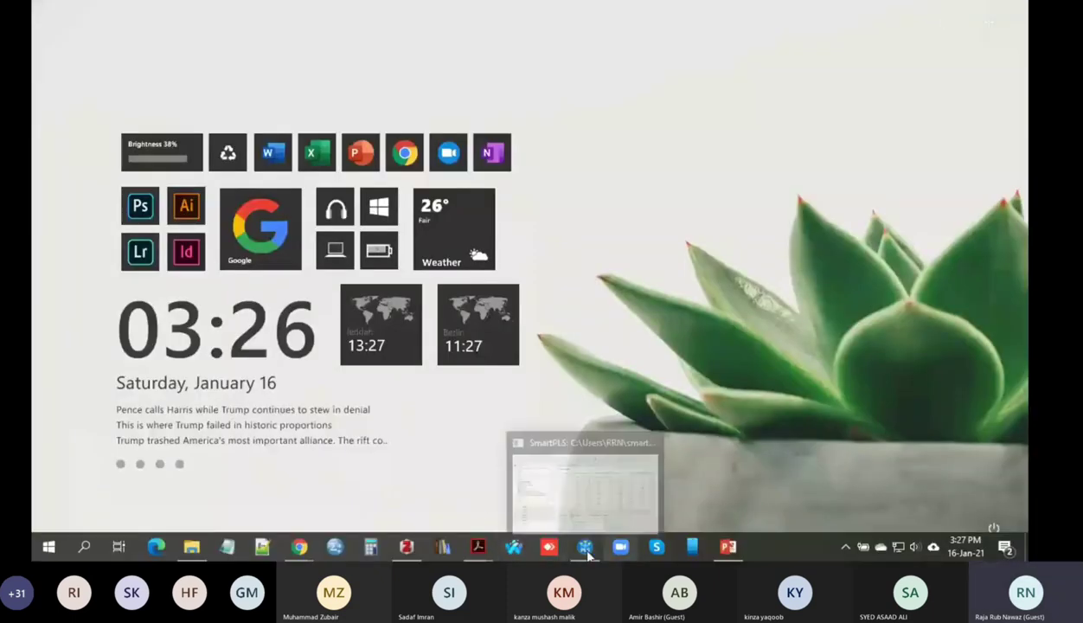
left_click(586, 556)
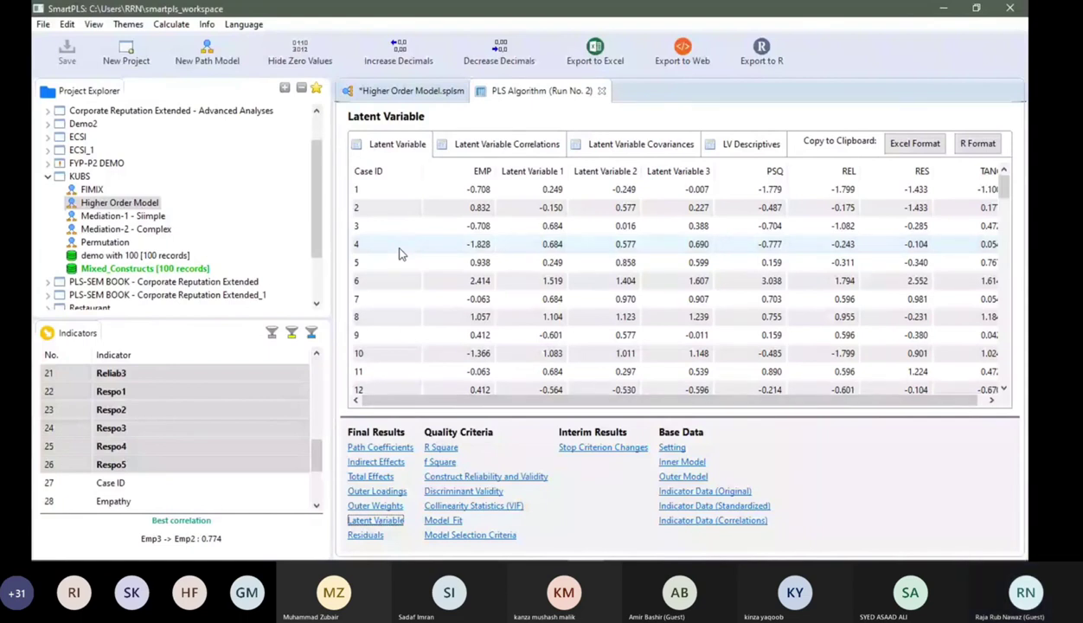
Step: Open the Mixed_Constructs dataset and examine its indicators, indicator correlations, raw file and construct-score variables
left_click(407, 90)
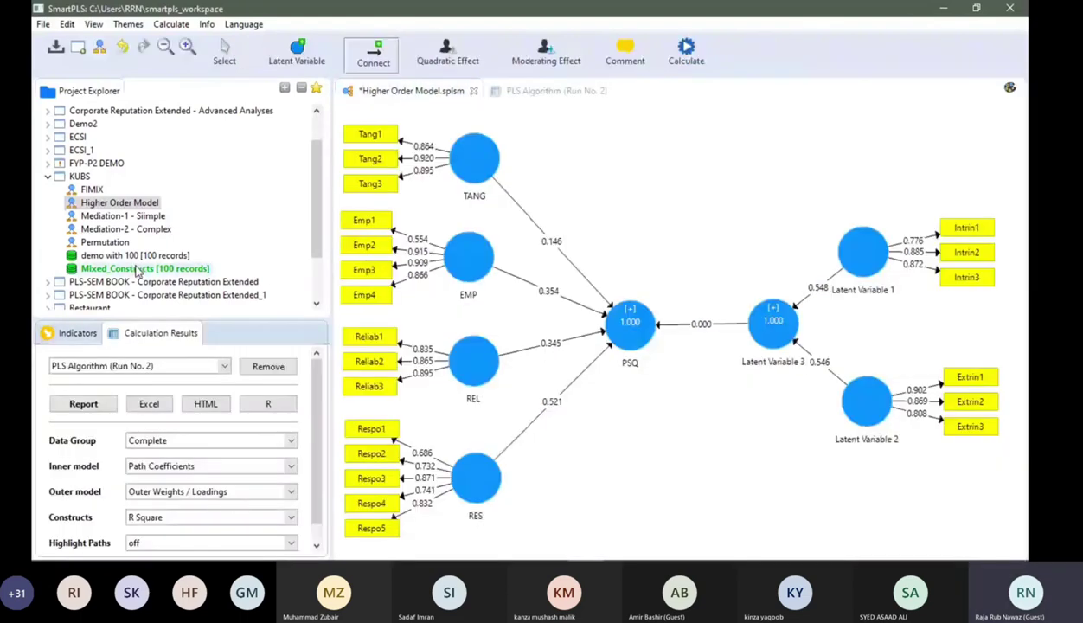
double_click(136, 269)
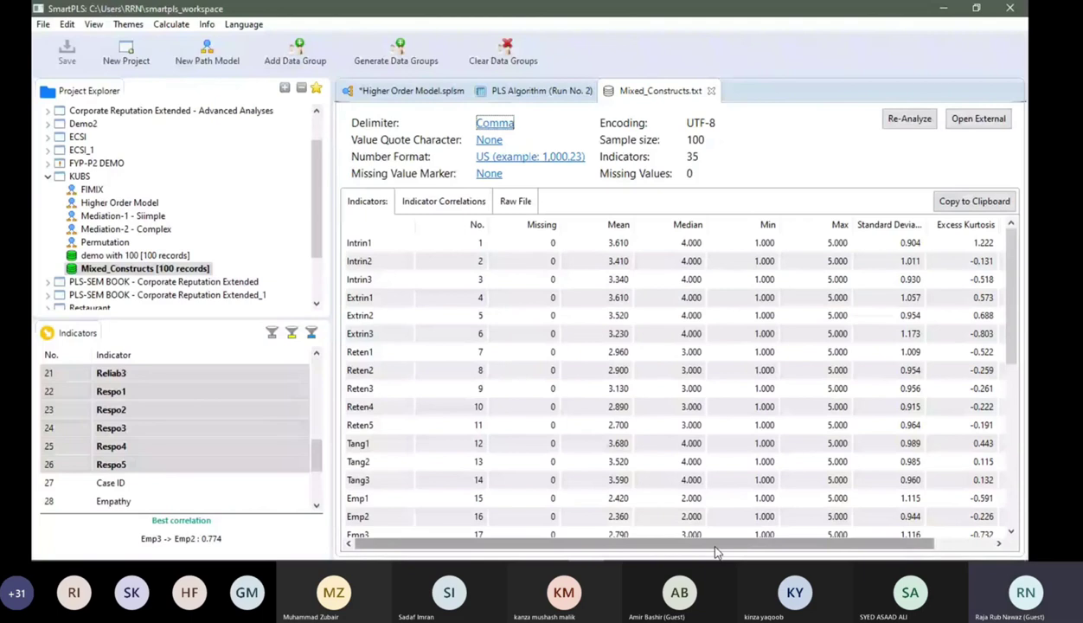
left_click_drag(714, 544, 777, 545)
left_click(444, 201)
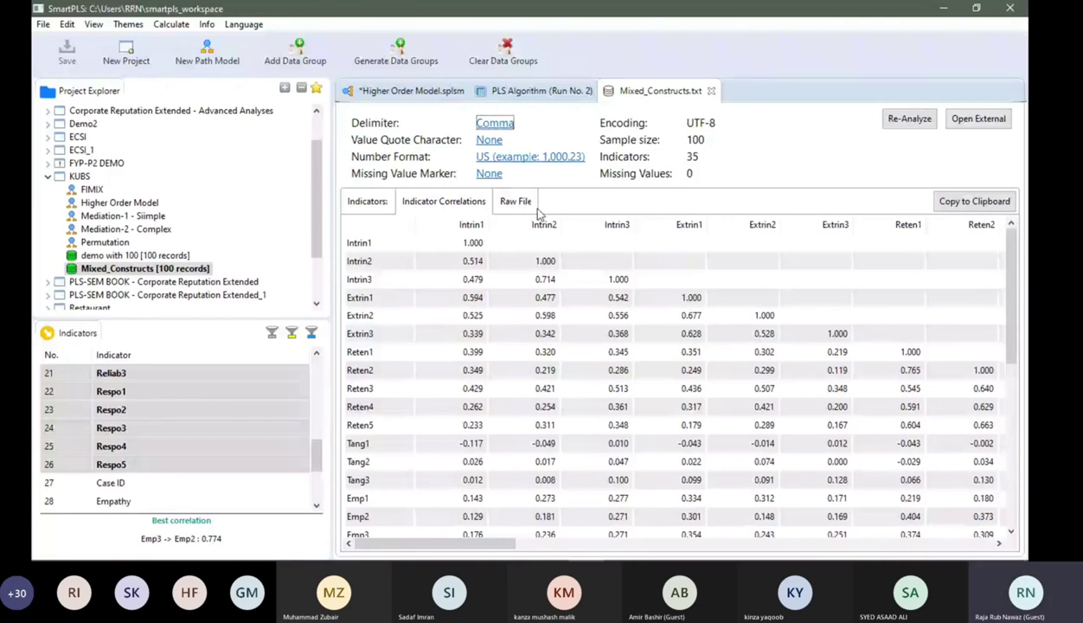
left_click(524, 202)
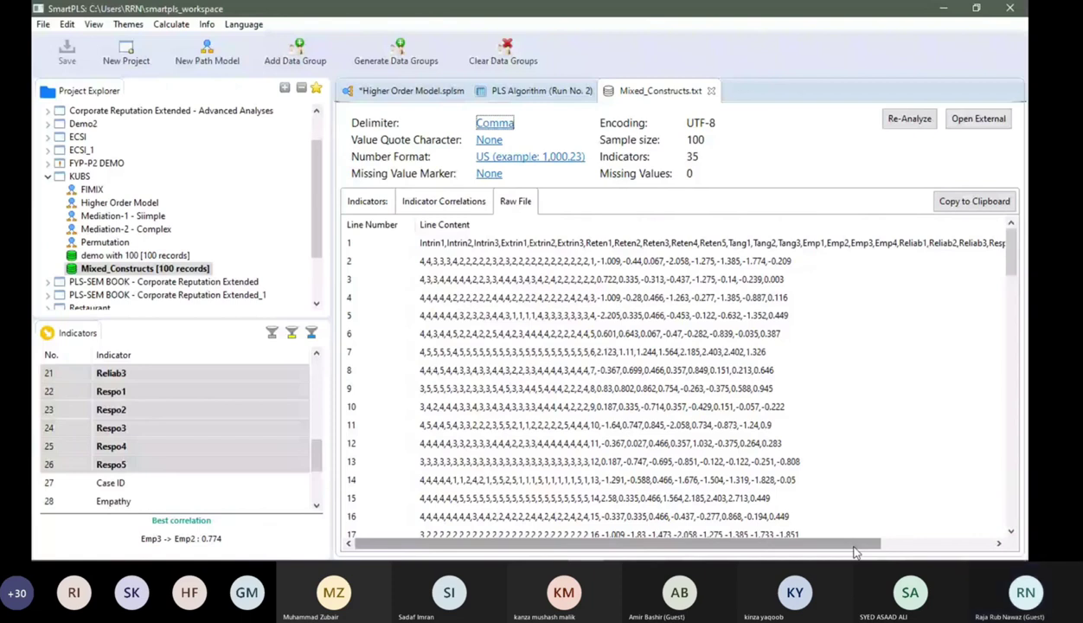
scroll(181, 466, "down", 2)
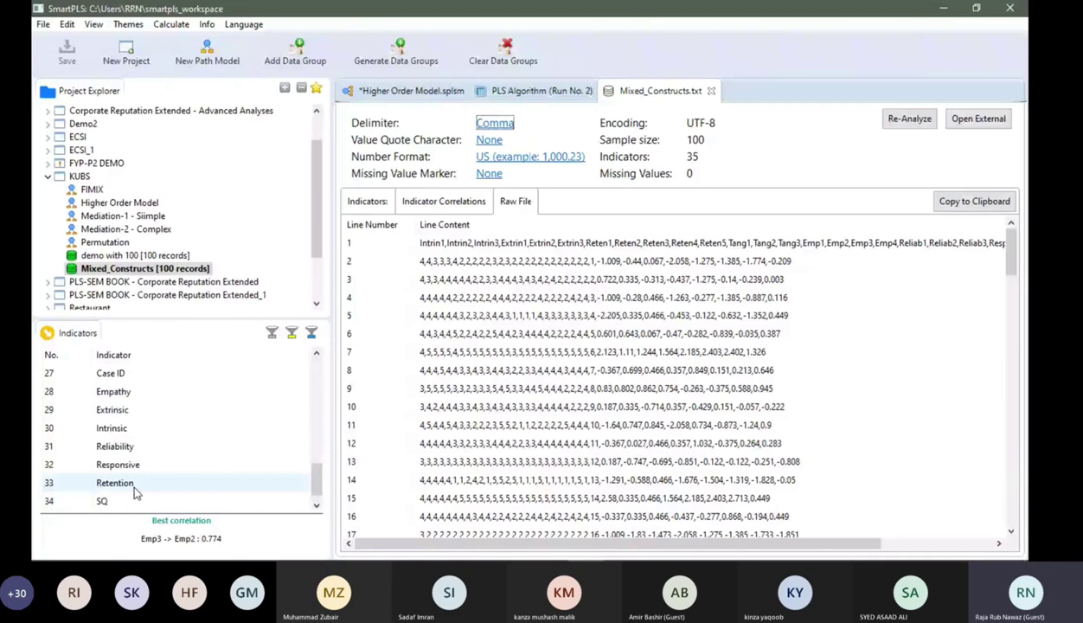
Step: Reopen the Latent Variable scores of PLS Algorithm (Run No. 2) and copy them to the clipboard in Excel format
left_click(412, 91)
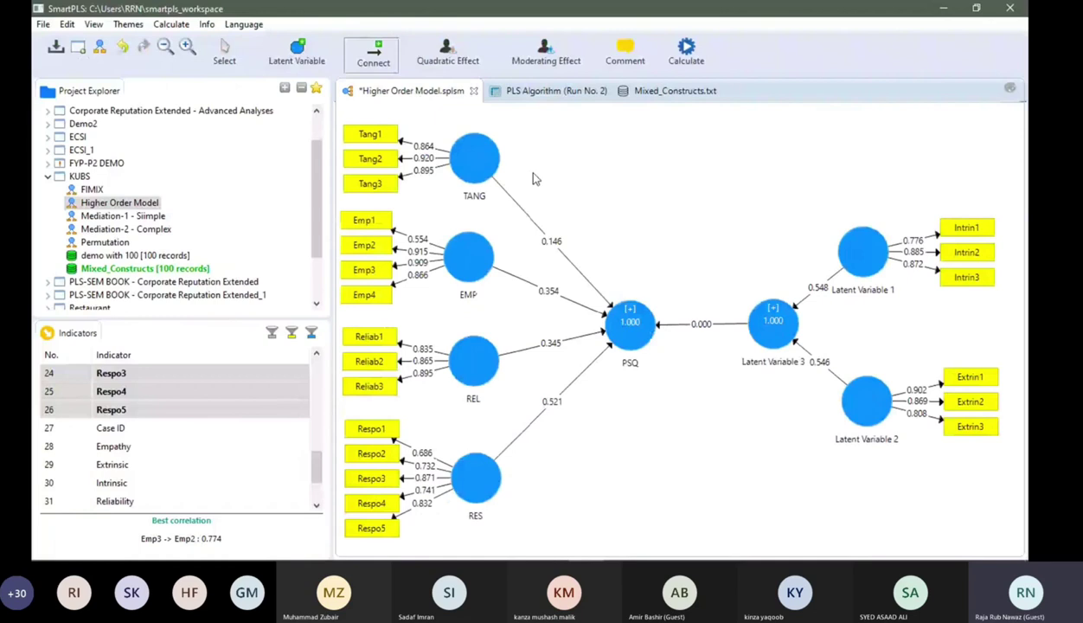
left_click(559, 93)
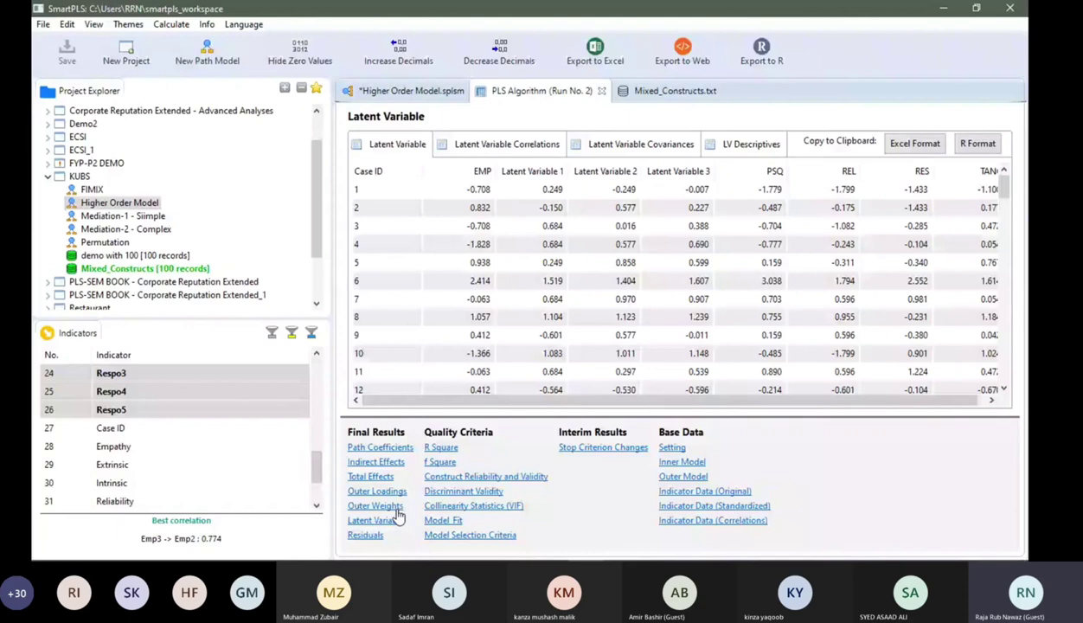
left_click(389, 521)
left_click(549, 299)
left_click(918, 149)
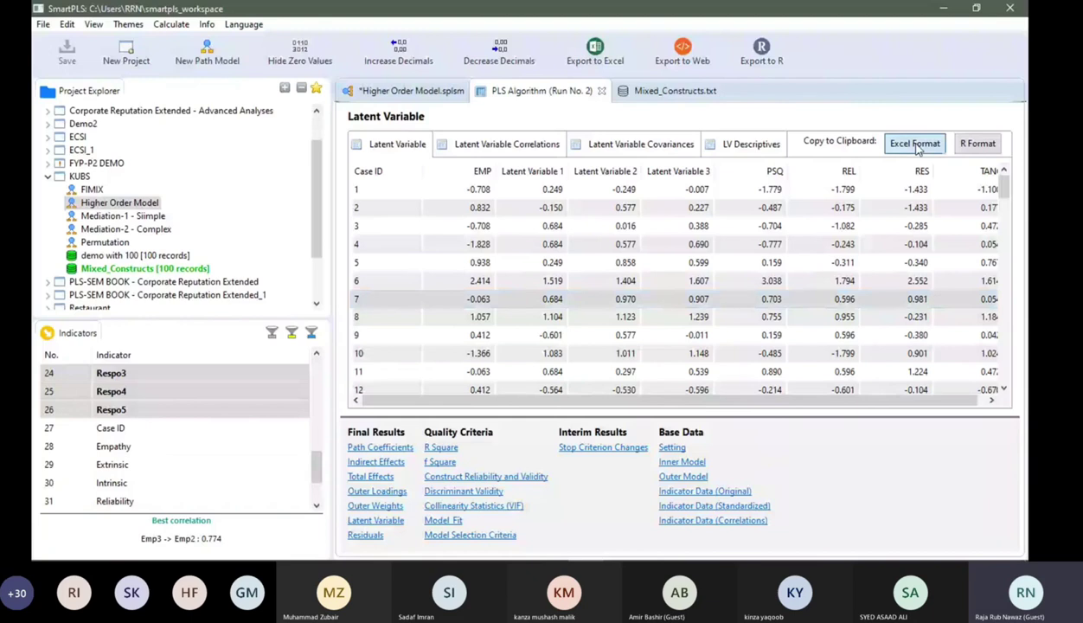
left_click(455, 209)
left_click(377, 523)
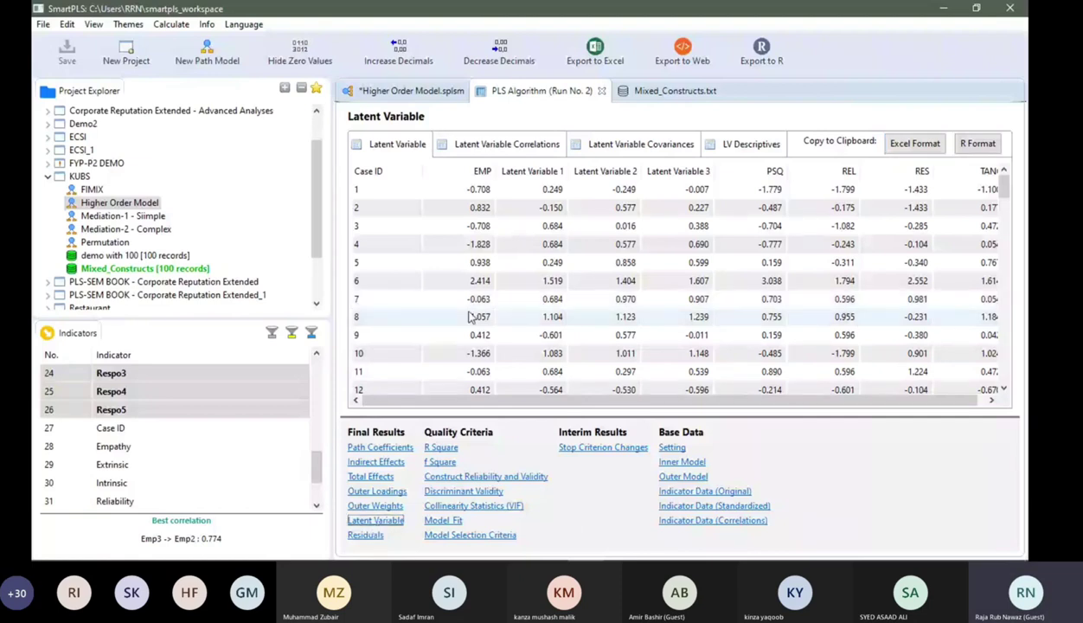
Step: Review the Embedded Two-stage Approach page in Adobe Acrobat Reader, highlighting the word "indicators", and return to the Higher Order Model in SmartPLS
left_click(399, 92)
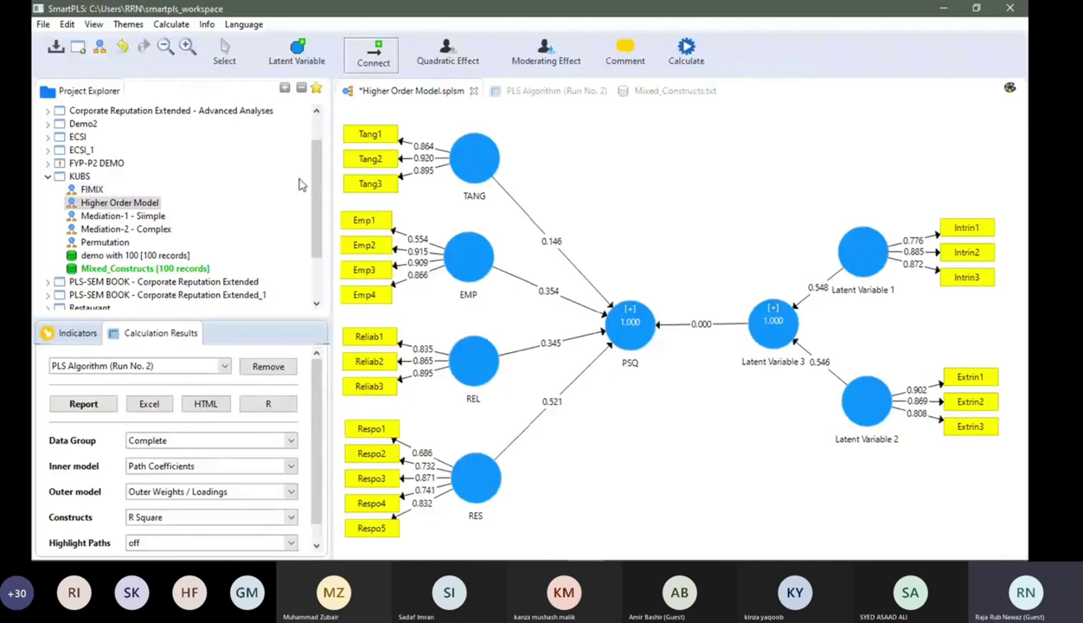
mouse_move(477, 546)
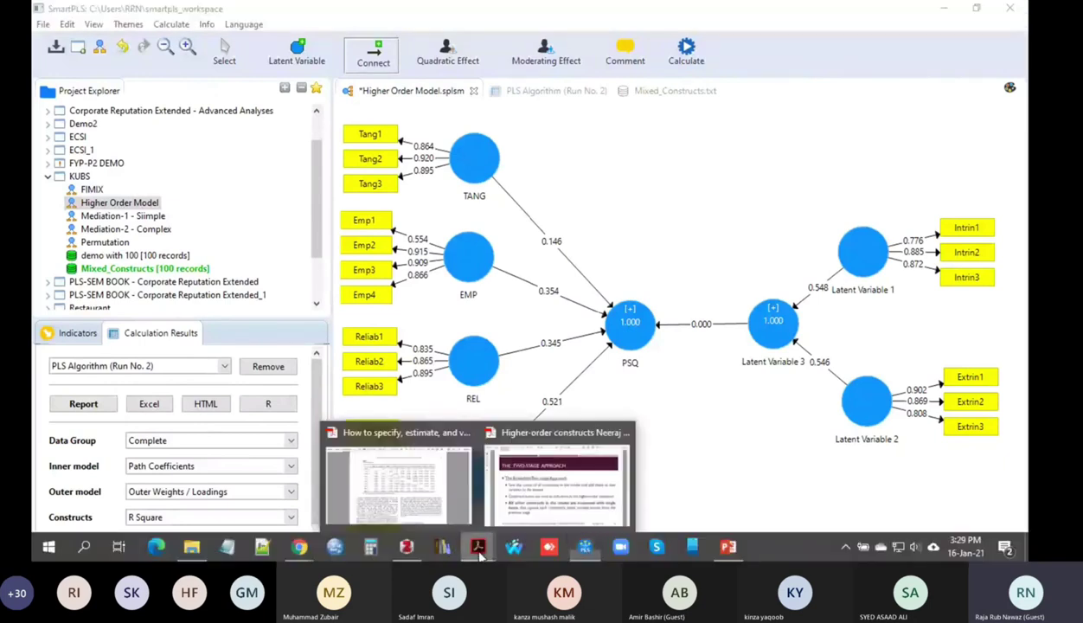
left_click(557, 518)
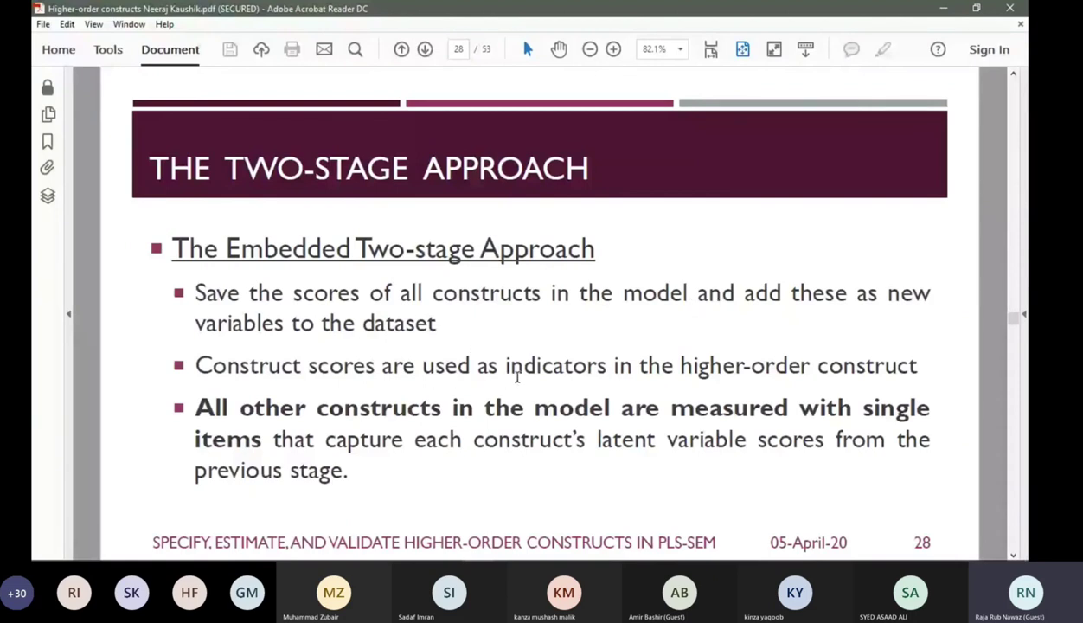
left_click_drag(506, 367, 597, 367)
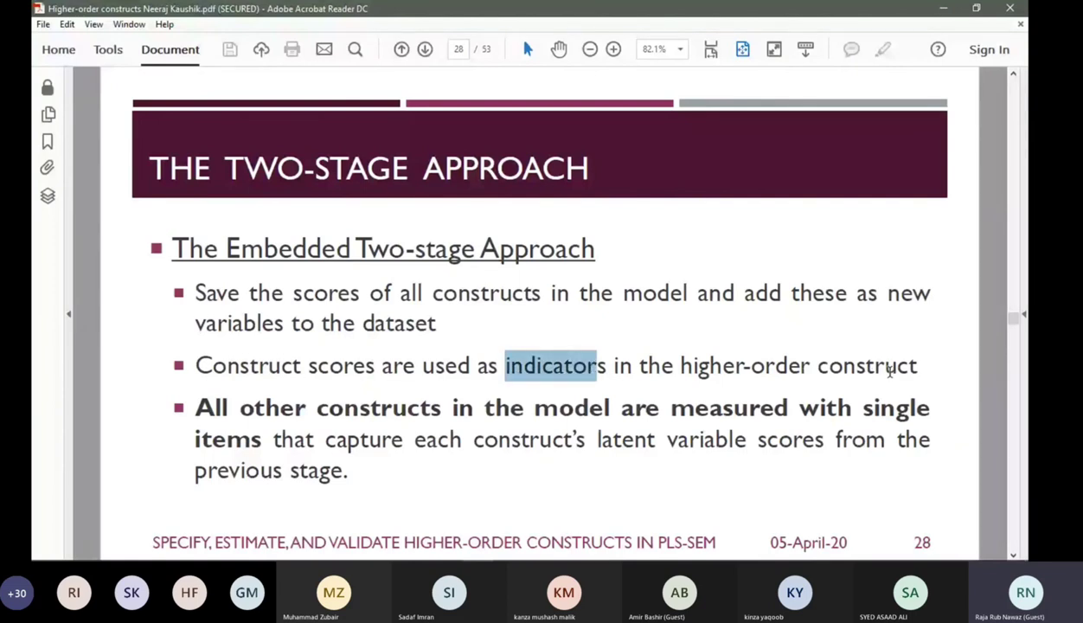
left_click(942, 8)
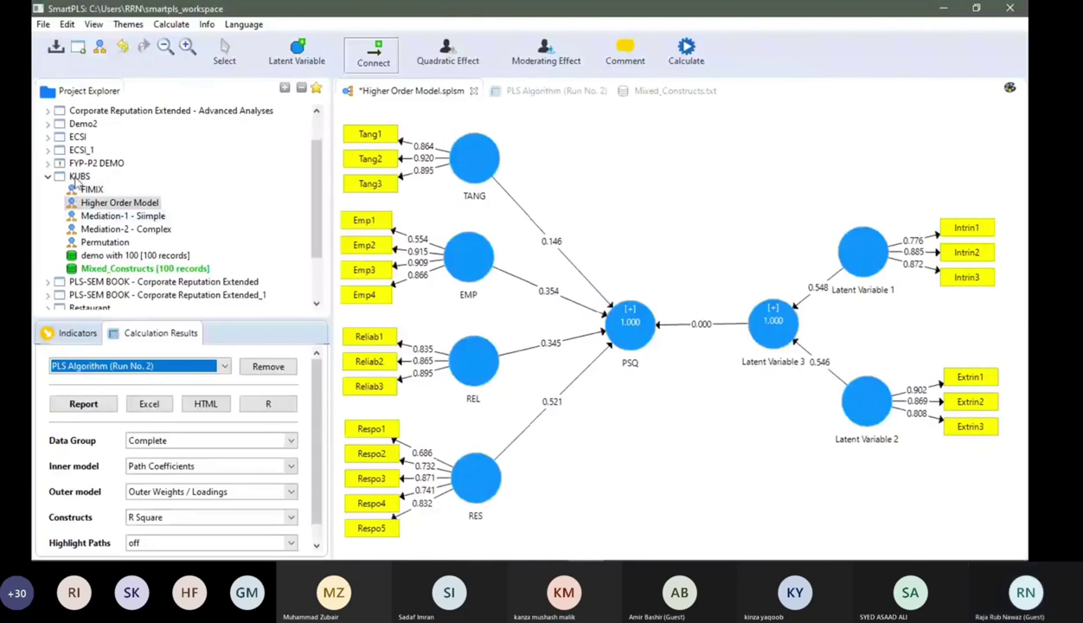
Step: Create a new path model named tWO-STEP in the KUBS project
left_click(80, 175)
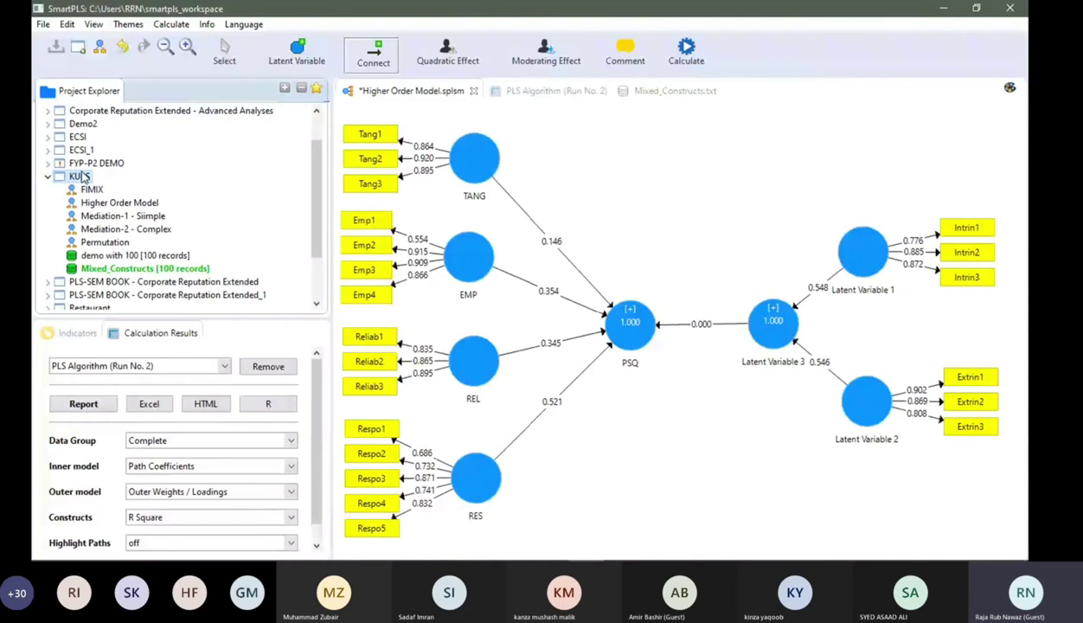
right_click(83, 176)
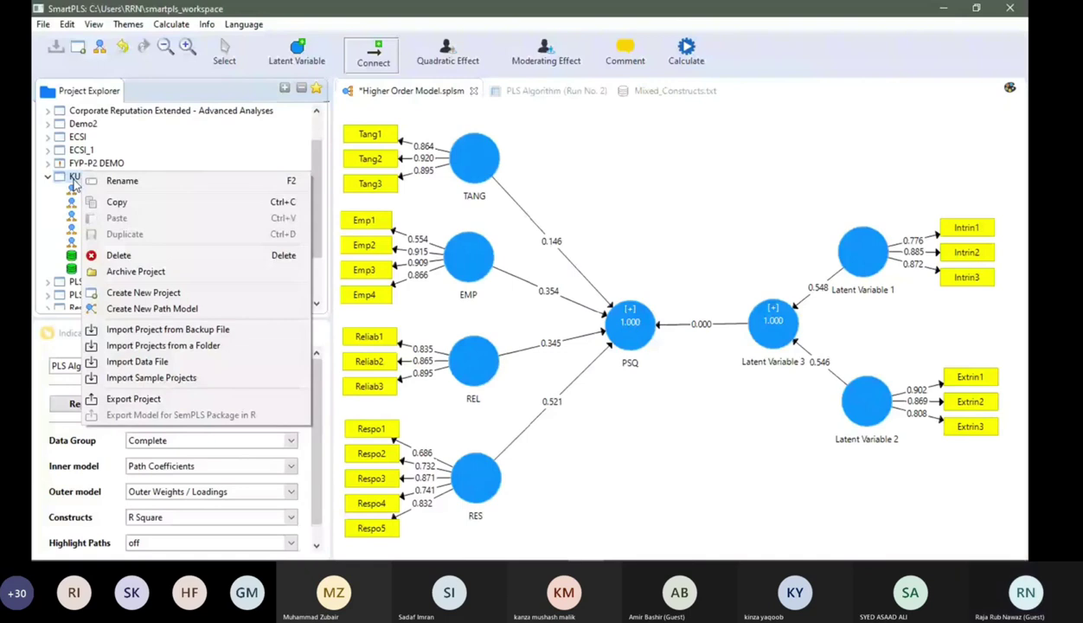
left_click(73, 179)
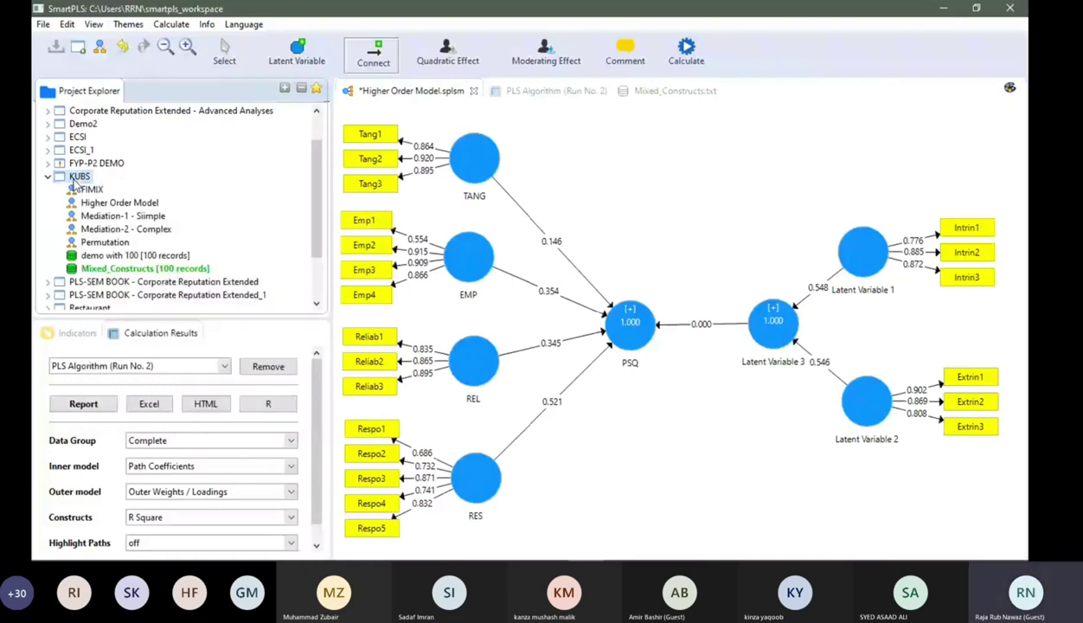
left_click(83, 189)
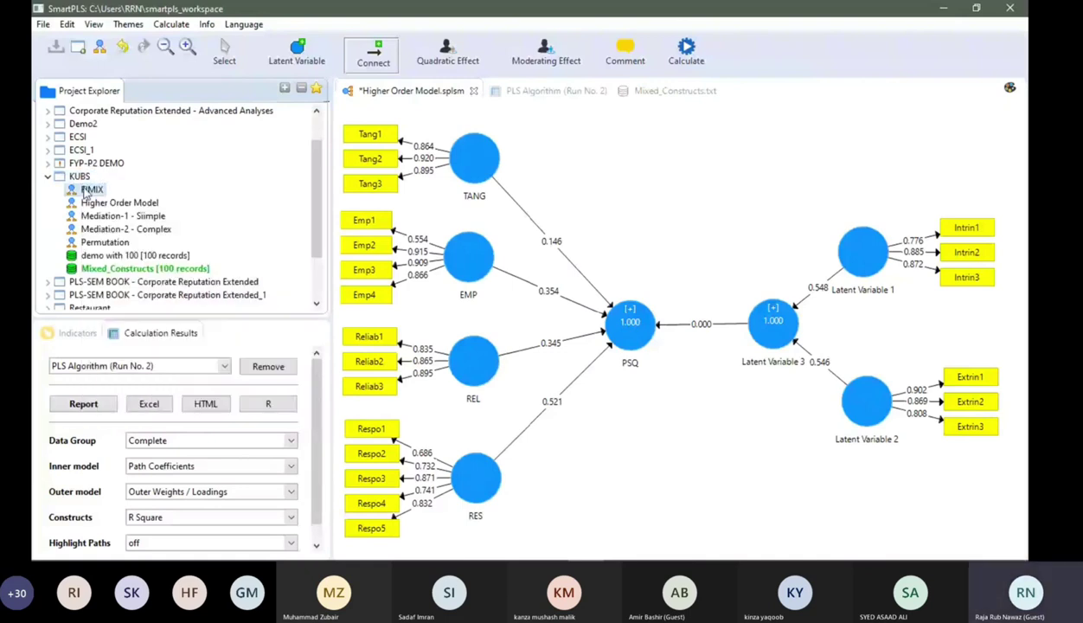
left_click(99, 50)
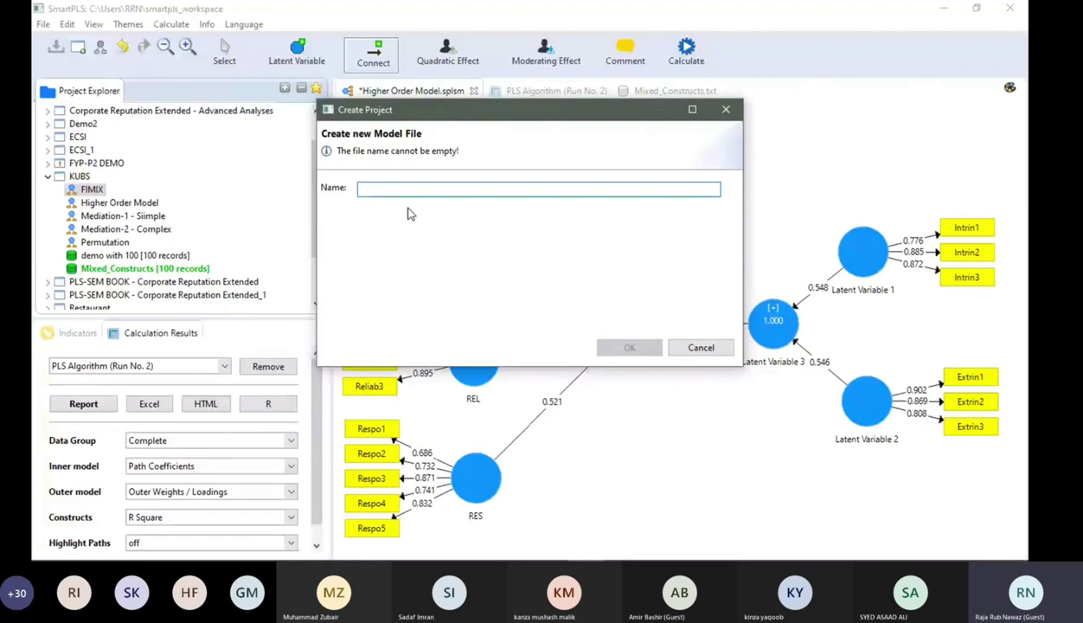
type("tWO")
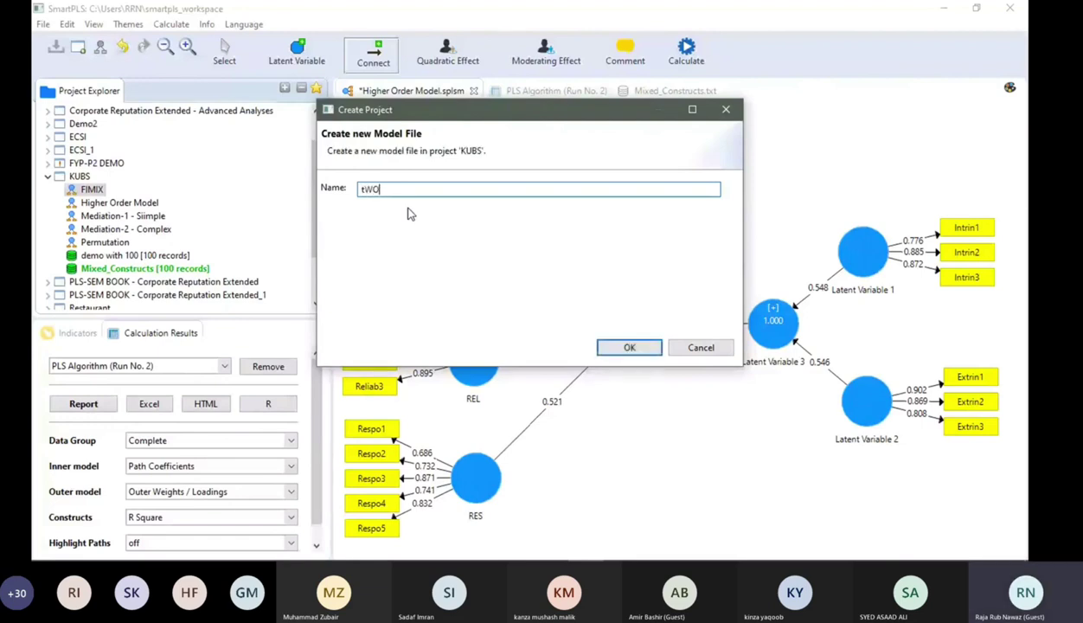
type("-STEP")
key("Return")
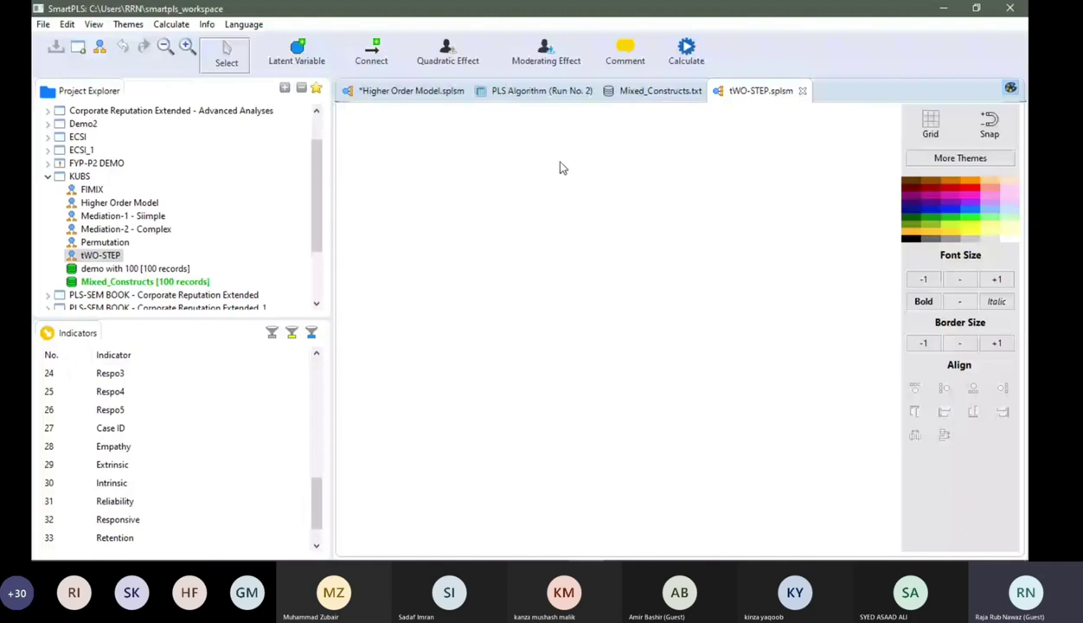
Step: Add a latent variable to the tWO-STEP model with Empathy, Reliability and Responsive as its indicators
left_click(296, 51)
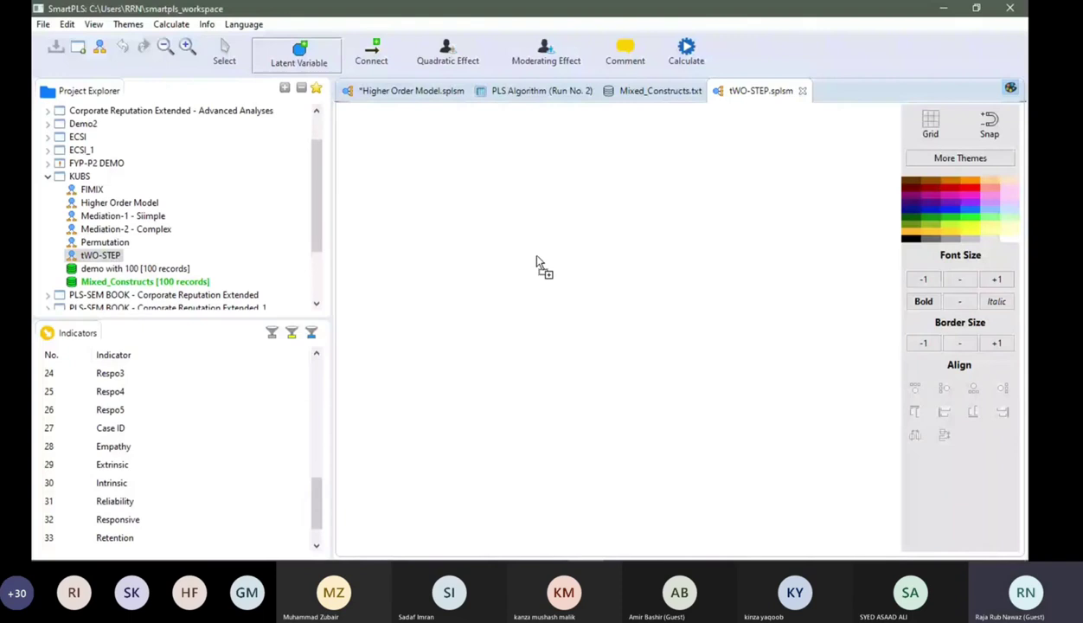
key("Escape")
scroll(124, 421, "down", 1)
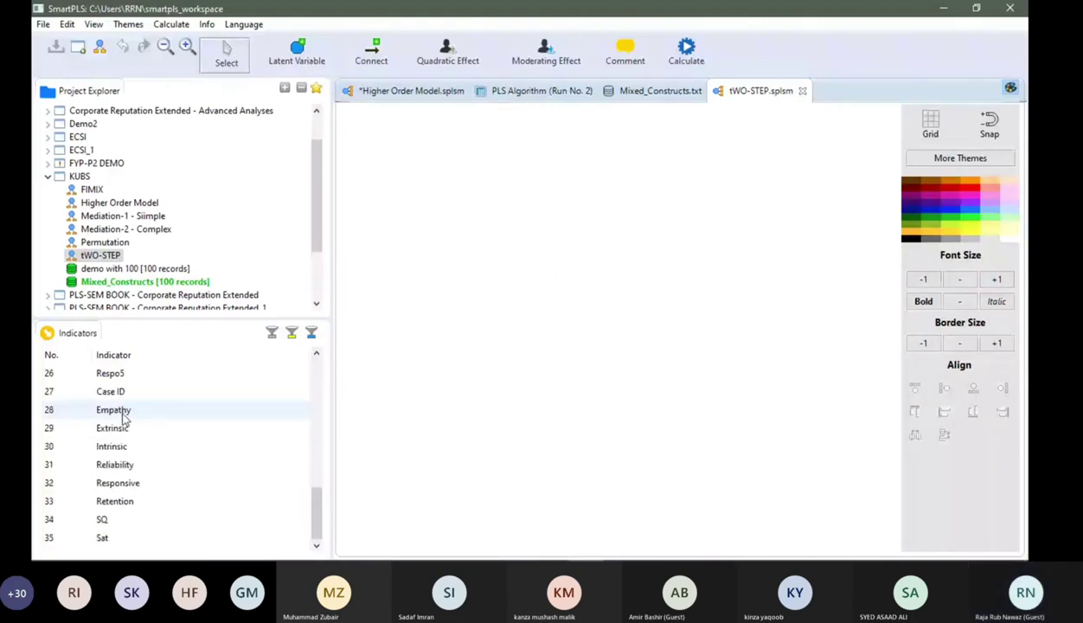
left_click(123, 416)
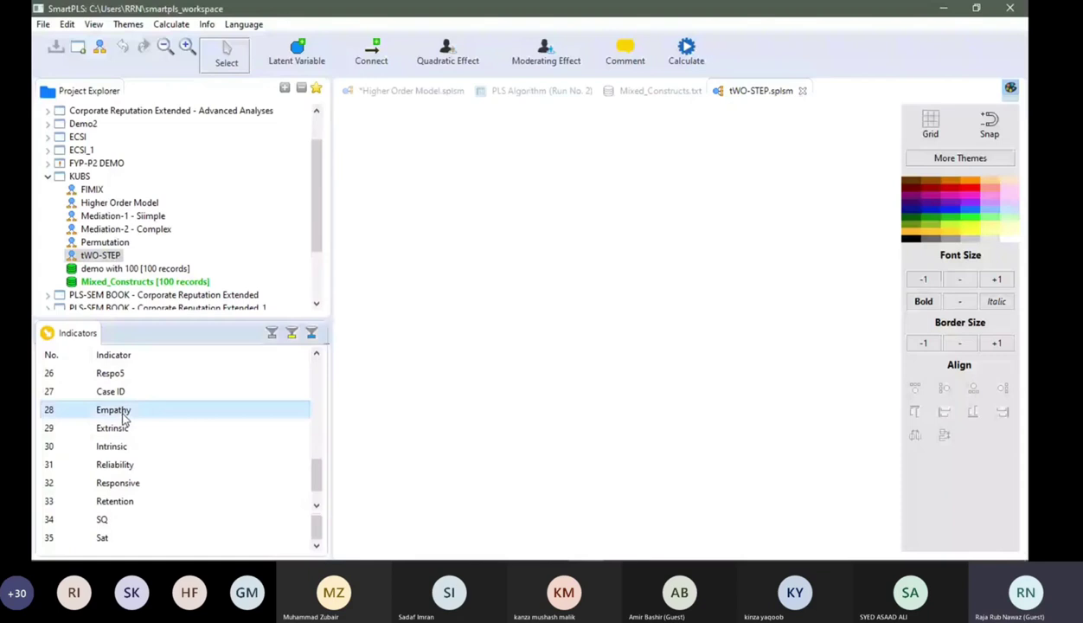
left_click(134, 467, "ctrl")
left_click(141, 486, "ctrl")
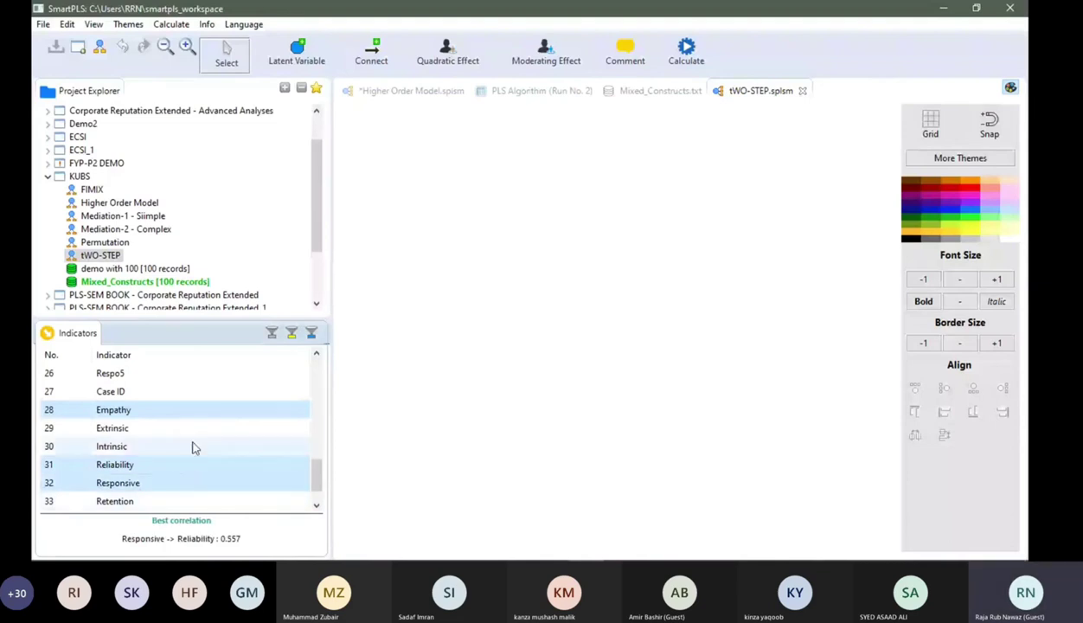
scroll(193, 447, "down", 1)
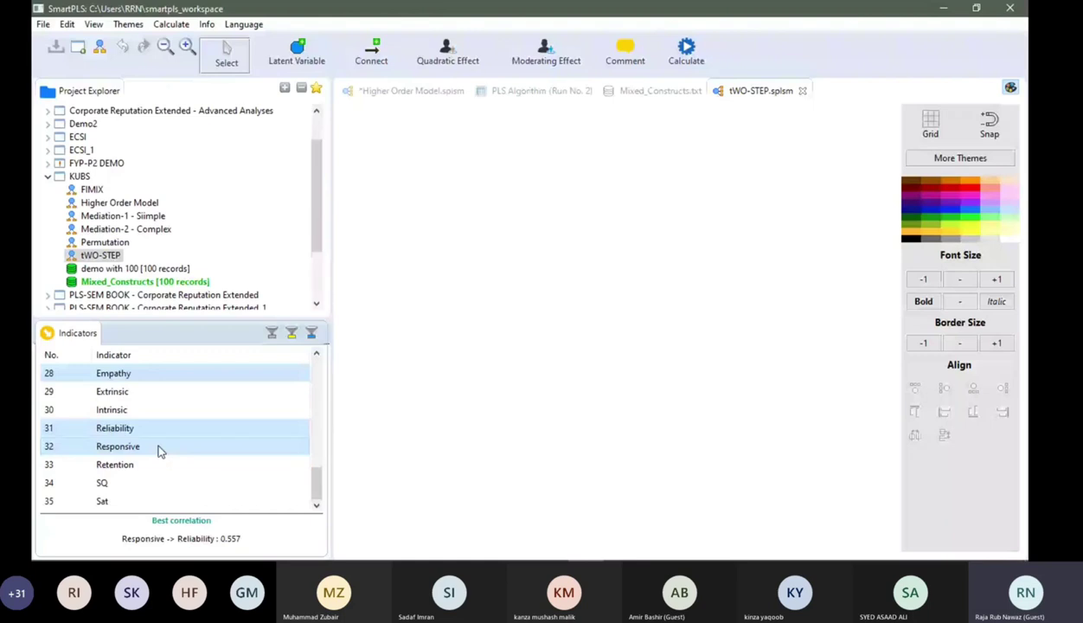
scroll(147, 411, "up", 1)
scroll(134, 424, "up", 1)
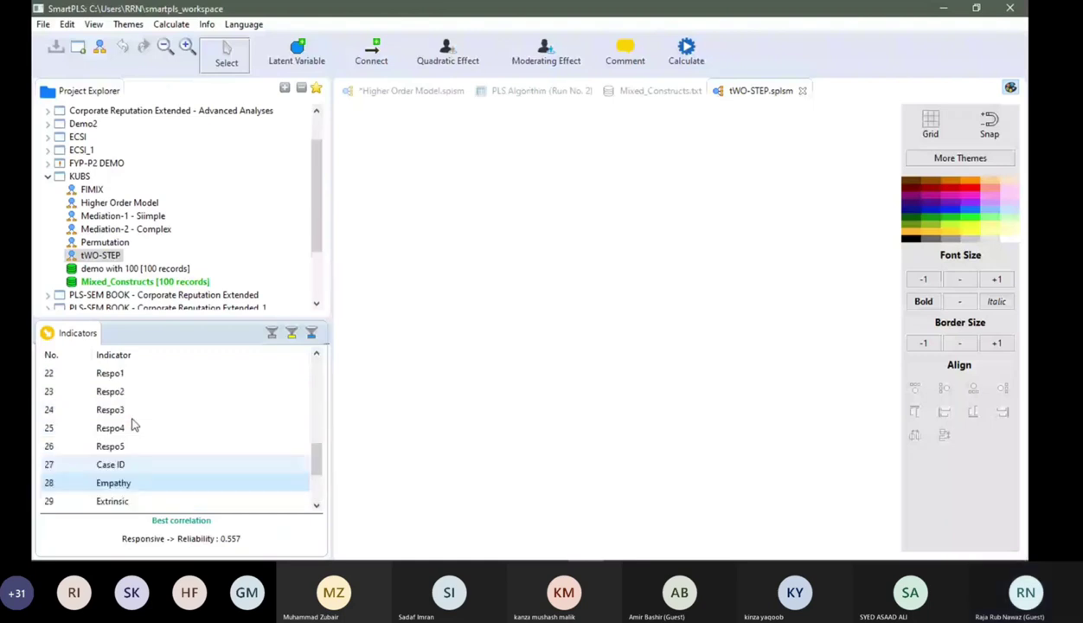
scroll(132, 425, "down", 1)
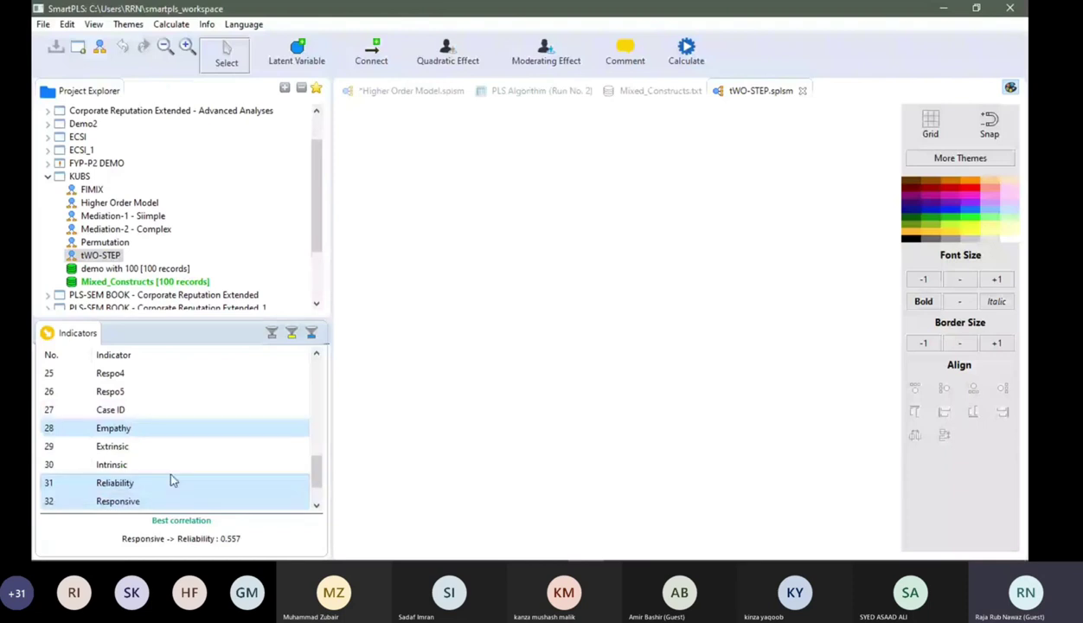
scroll(169, 478, "down", 1)
left_click_drag(116, 379, 535, 232)
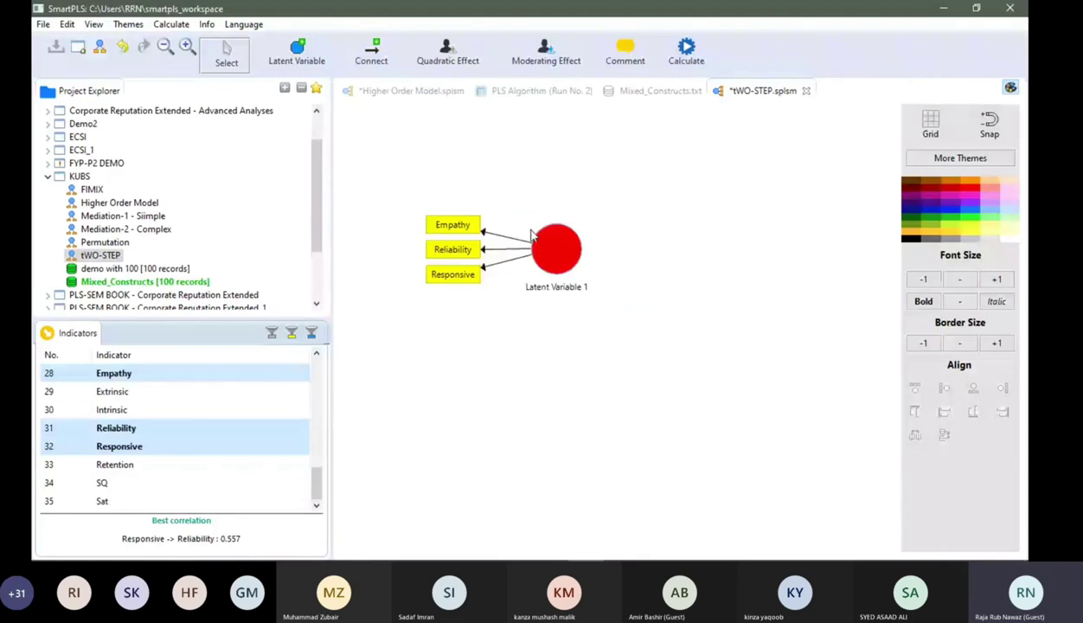
Step: Rename the new latent variable to PSQ for both the model and the reports
mouse_move(553, 257)
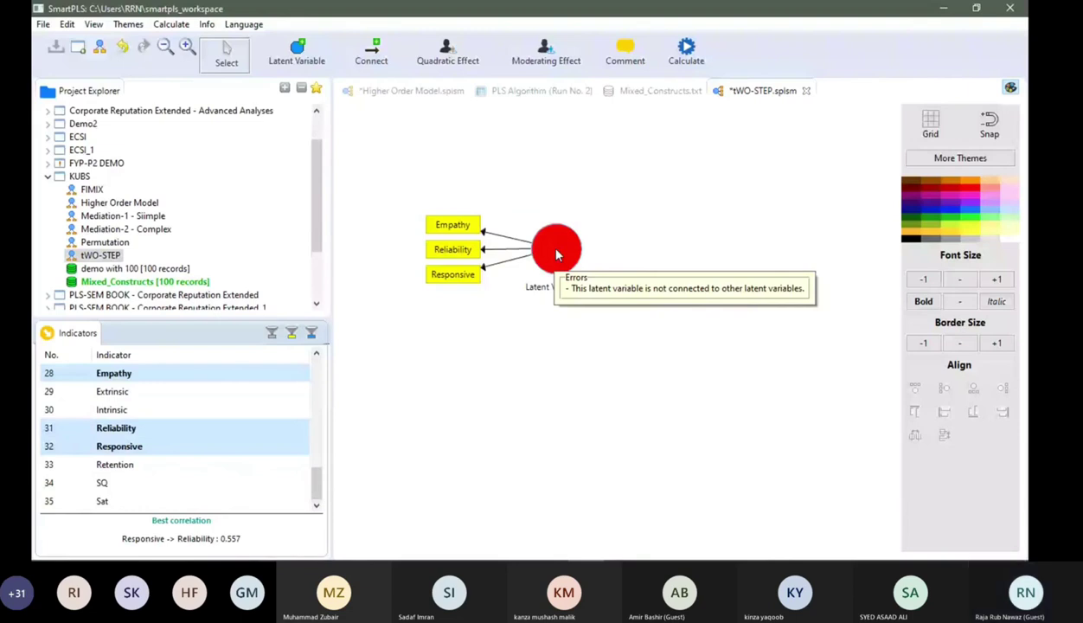
right_click(557, 254)
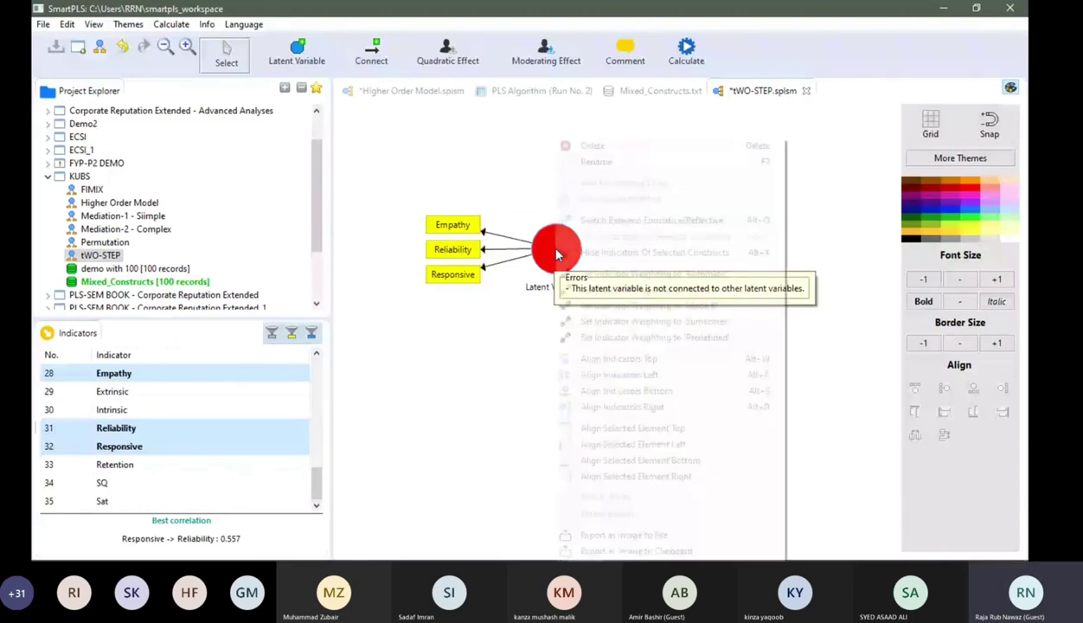
left_click(556, 254)
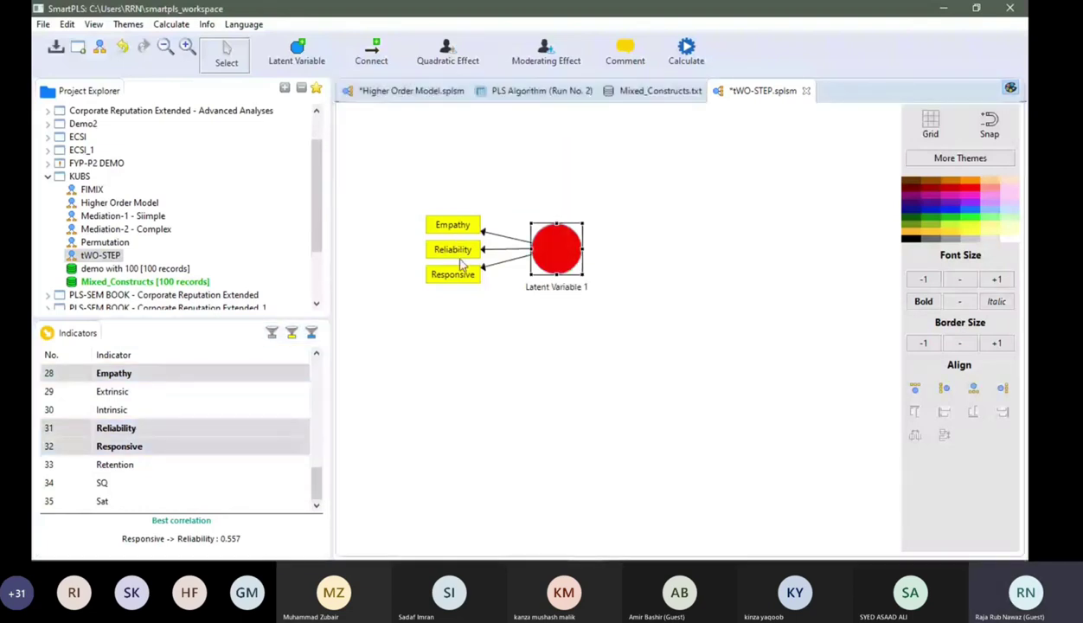
double_click(579, 256)
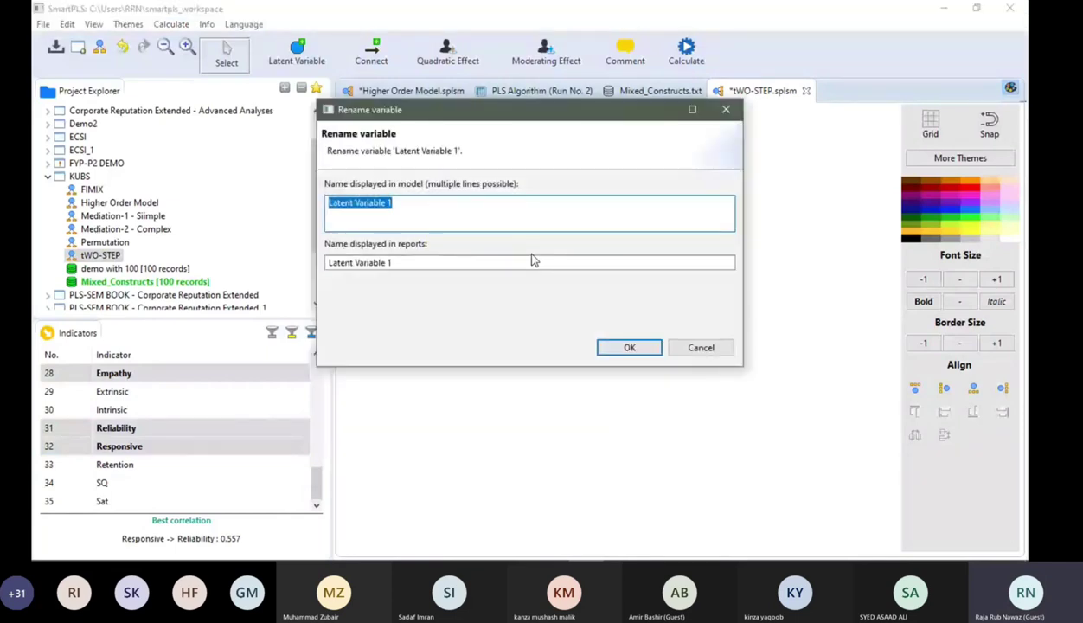
type("P")
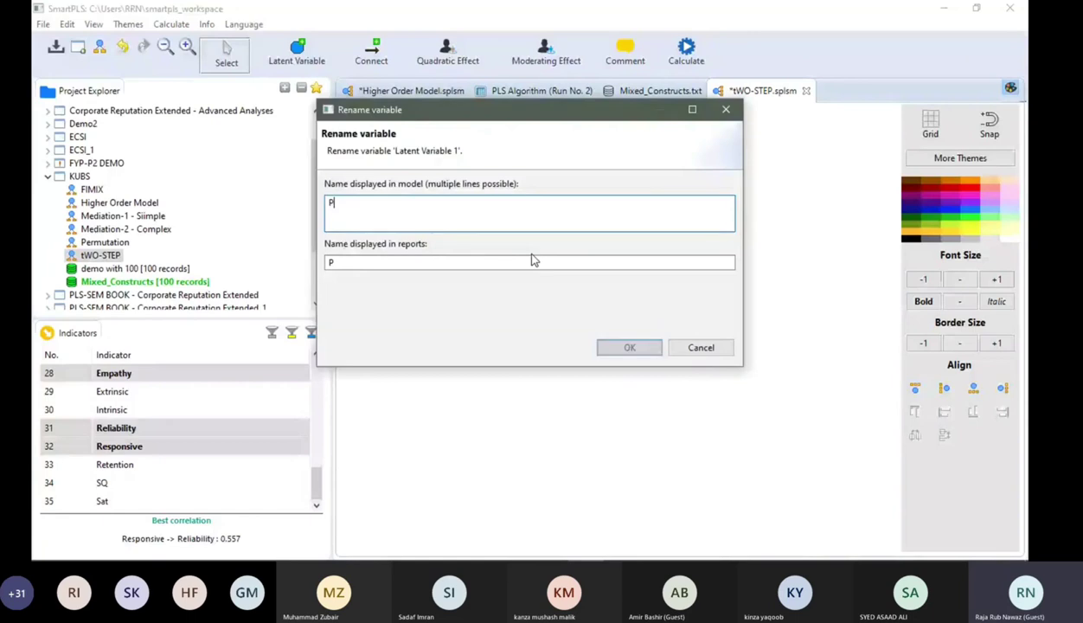
type("SQ")
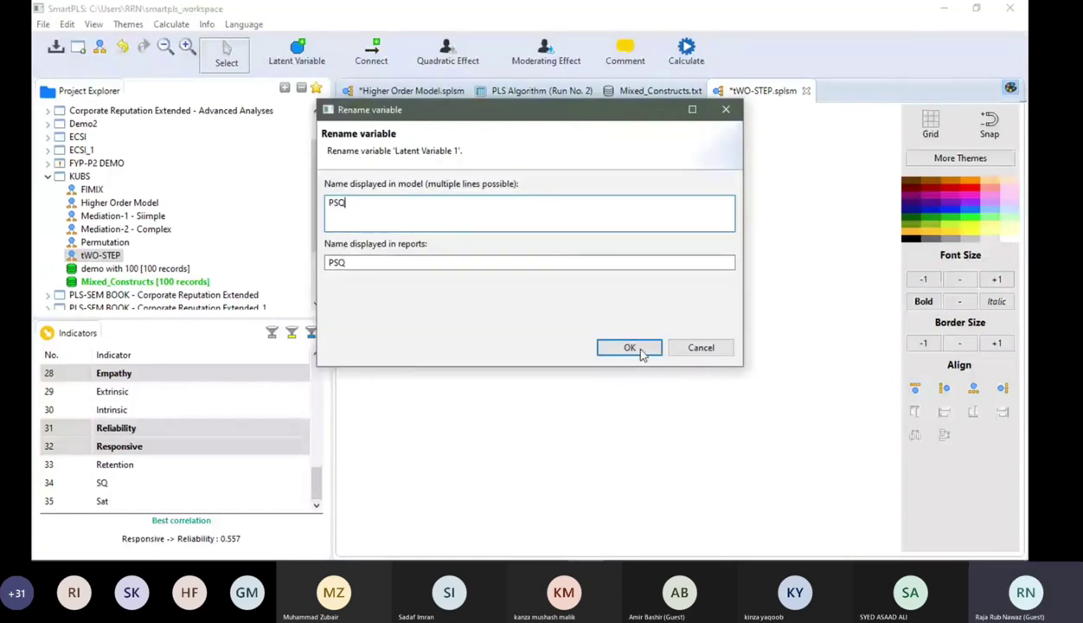
left_click(629, 347)
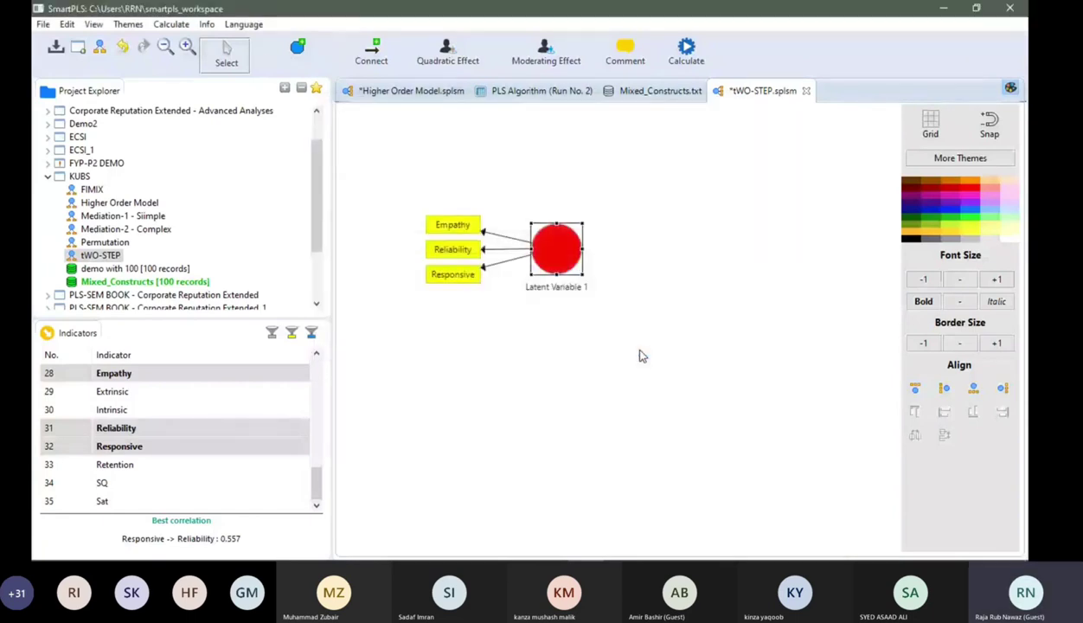
Step: Examine the PSQ construct and look through the indicator list for the original items and construct-score variables
mouse_move(531, 282)
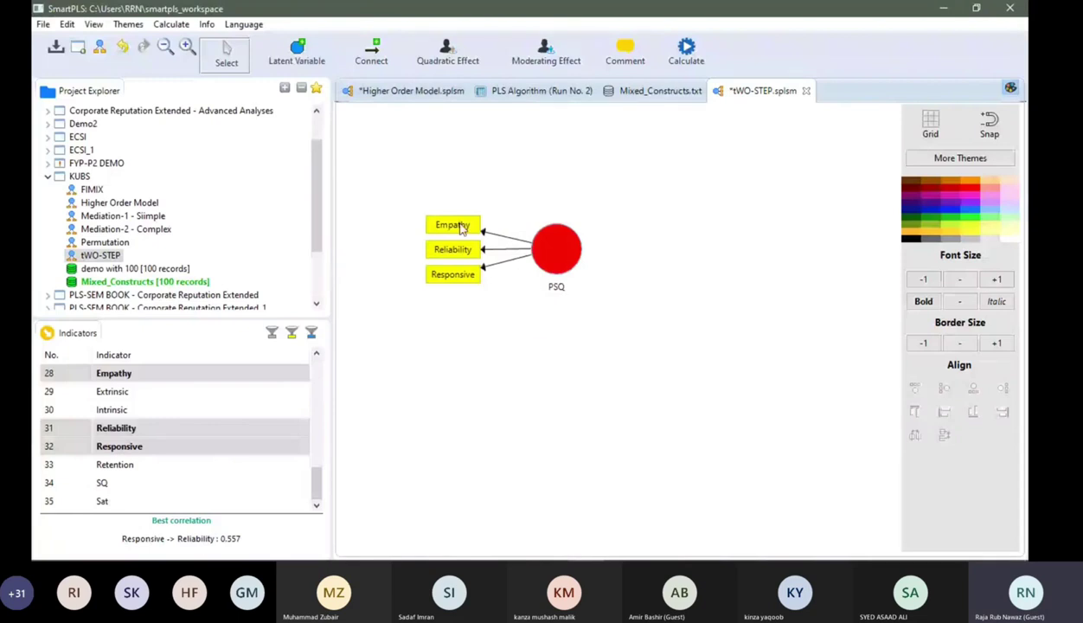
left_click(529, 260)
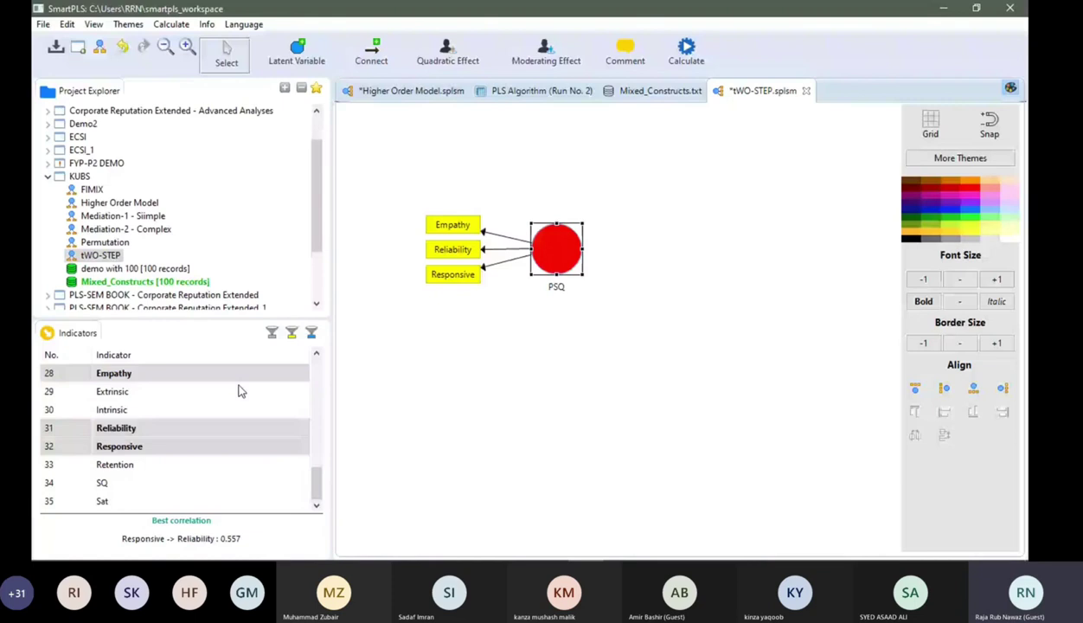
left_click(581, 356)
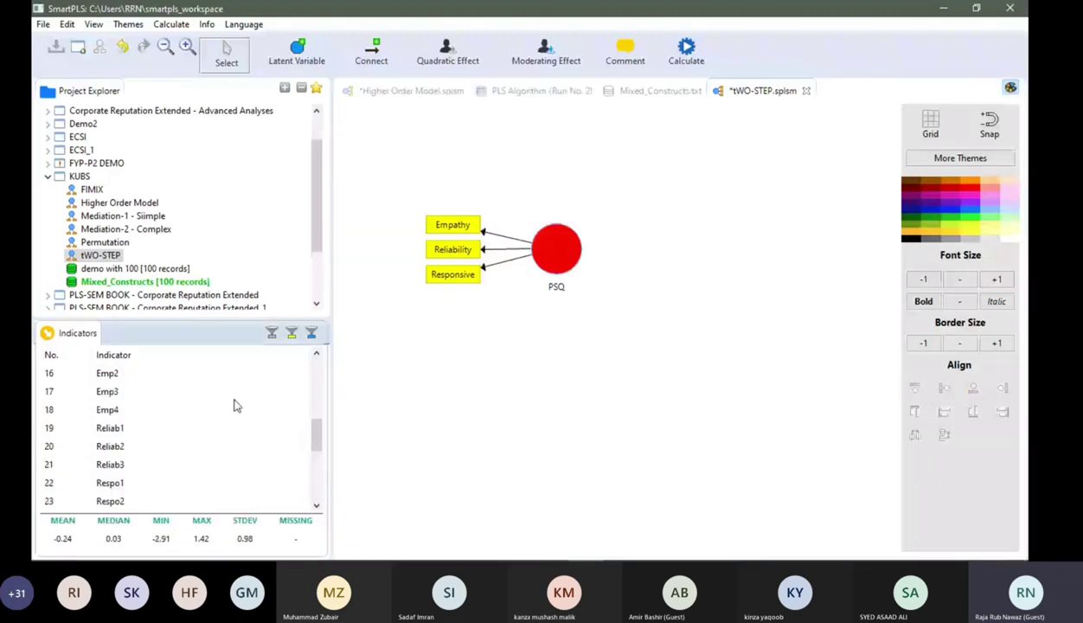
scroll(121, 436, "up", 5)
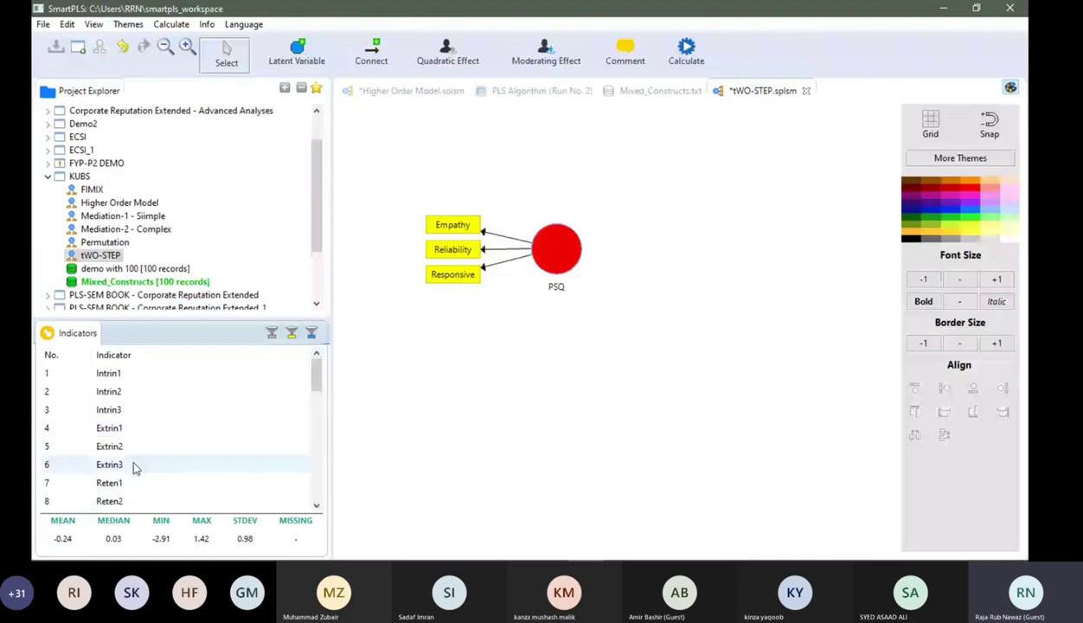
scroll(133, 450, "down", 8)
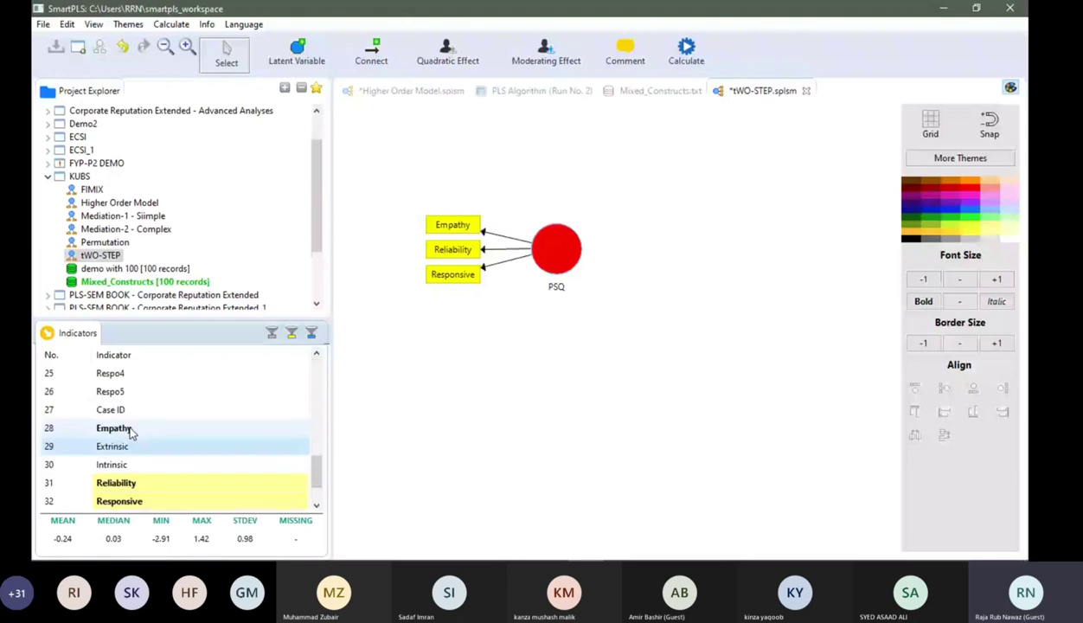
scroll(139, 445, "down", 1)
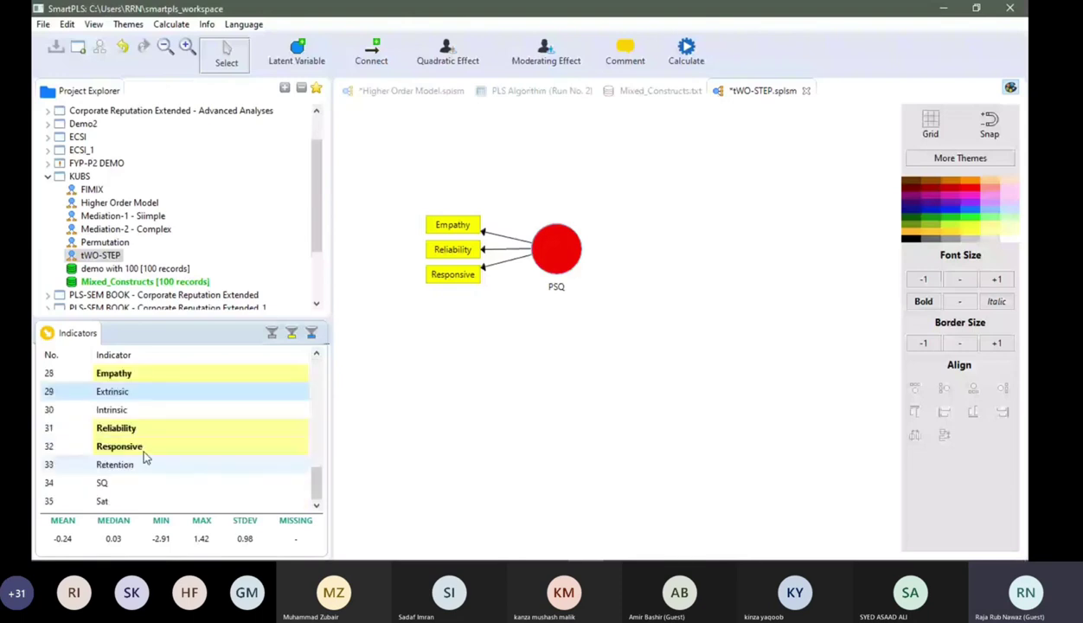
Step: Open the Mixed_Constructs file from E:\Teaching\ARM\HO Models in Excel and view its construct-score columns from Empathy to Sat
mouse_move(198, 553)
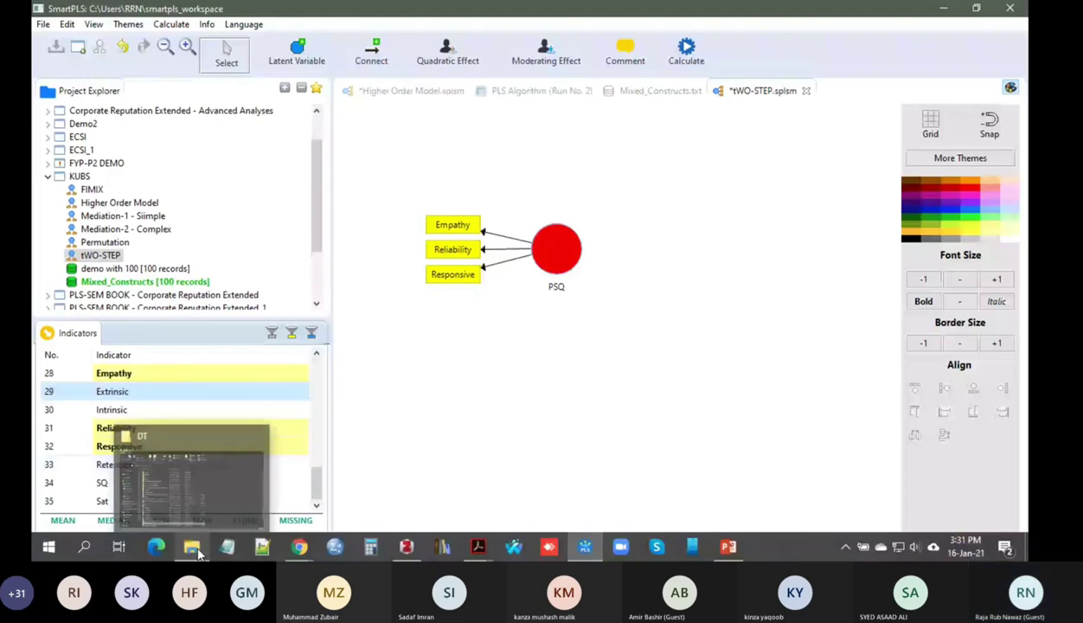
left_click(198, 554)
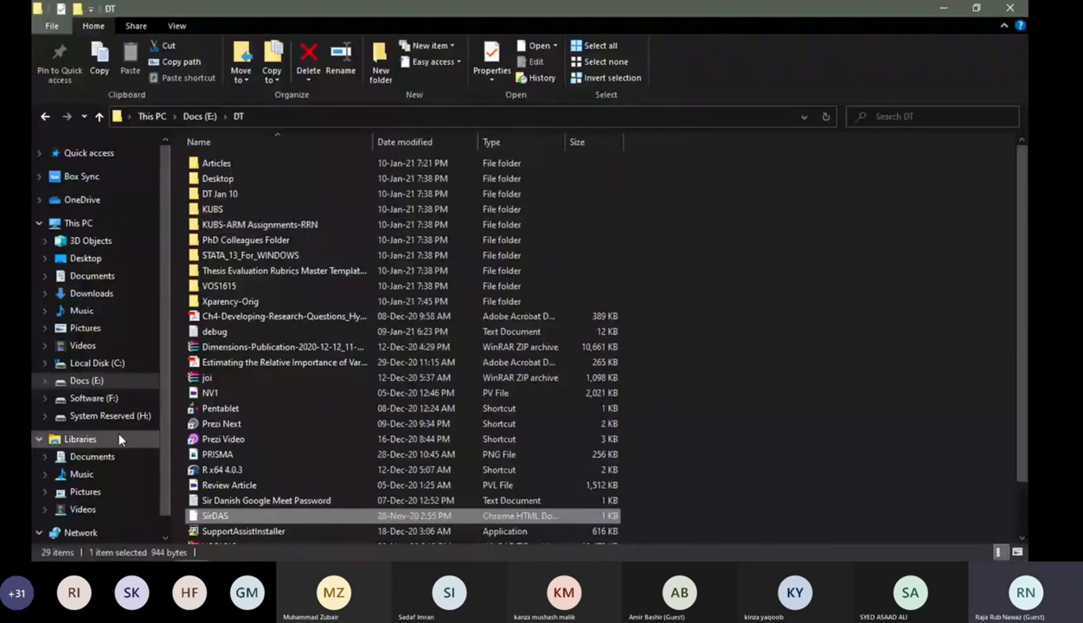
key("alt+Up")
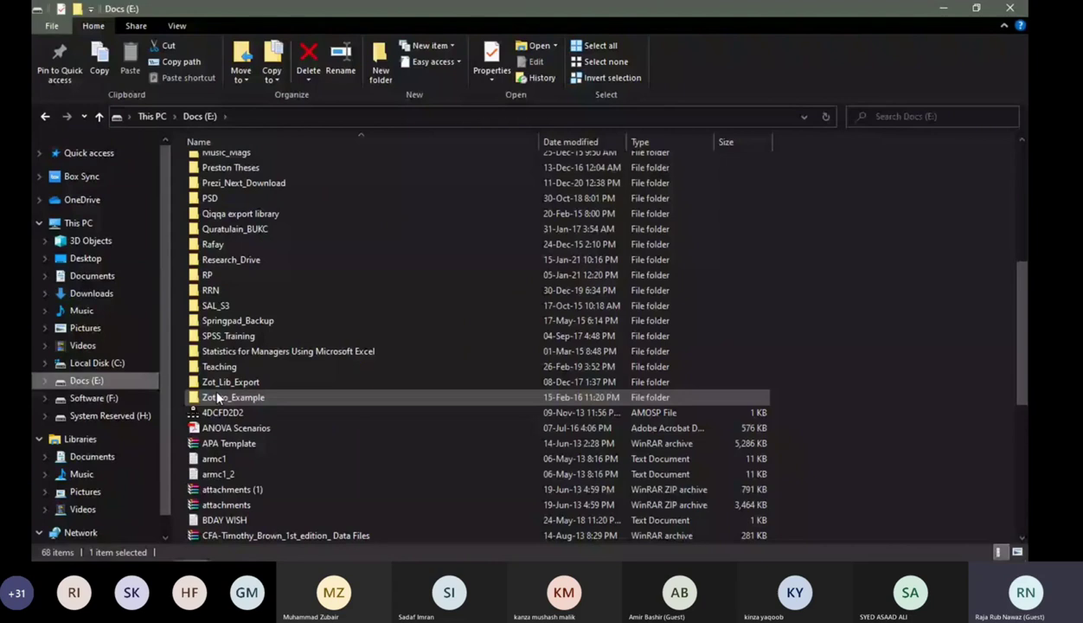
double_click(218, 366)
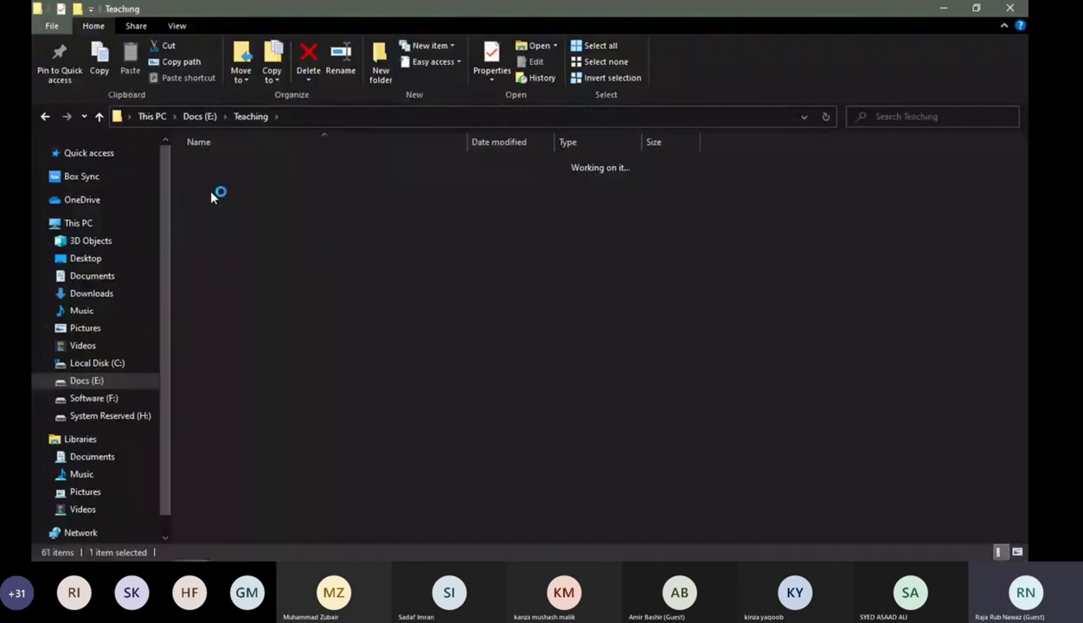
double_click(220, 195)
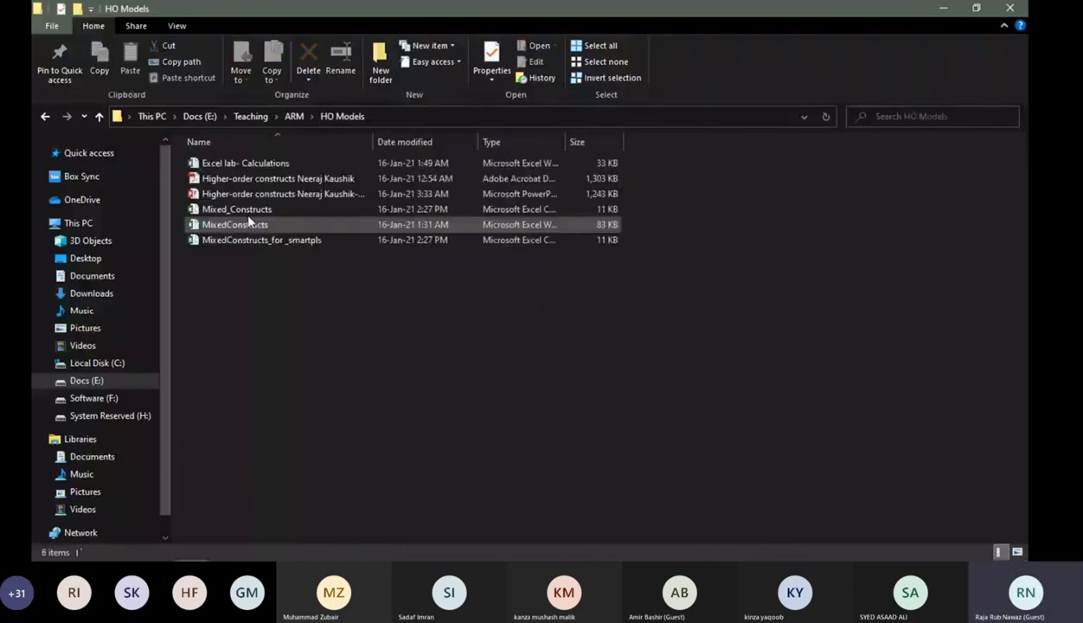
double_click(253, 210)
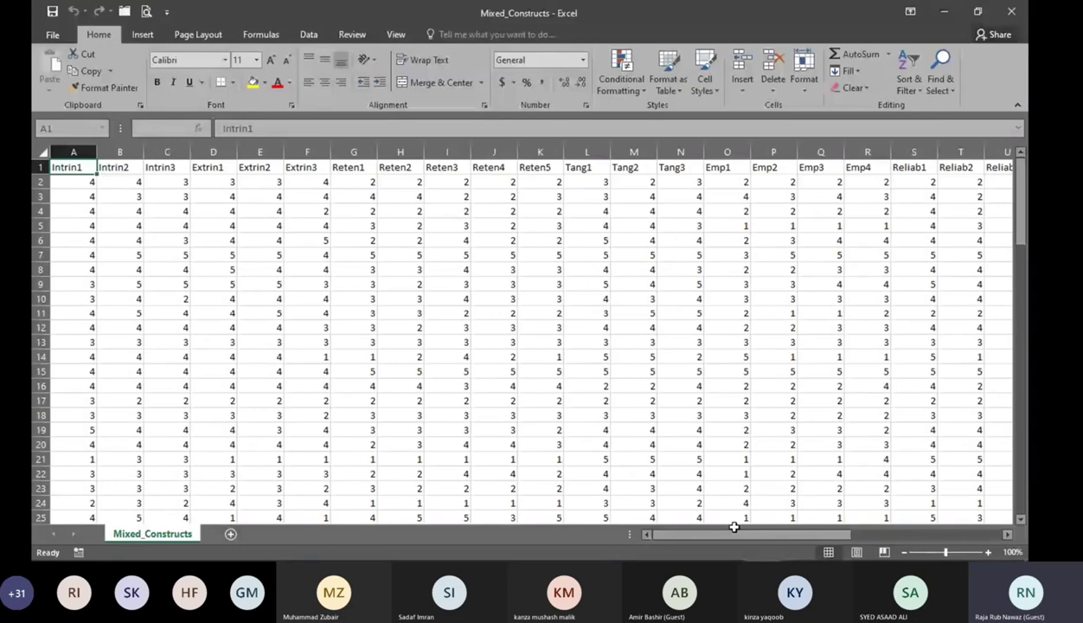
left_click_drag(734, 529, 904, 543)
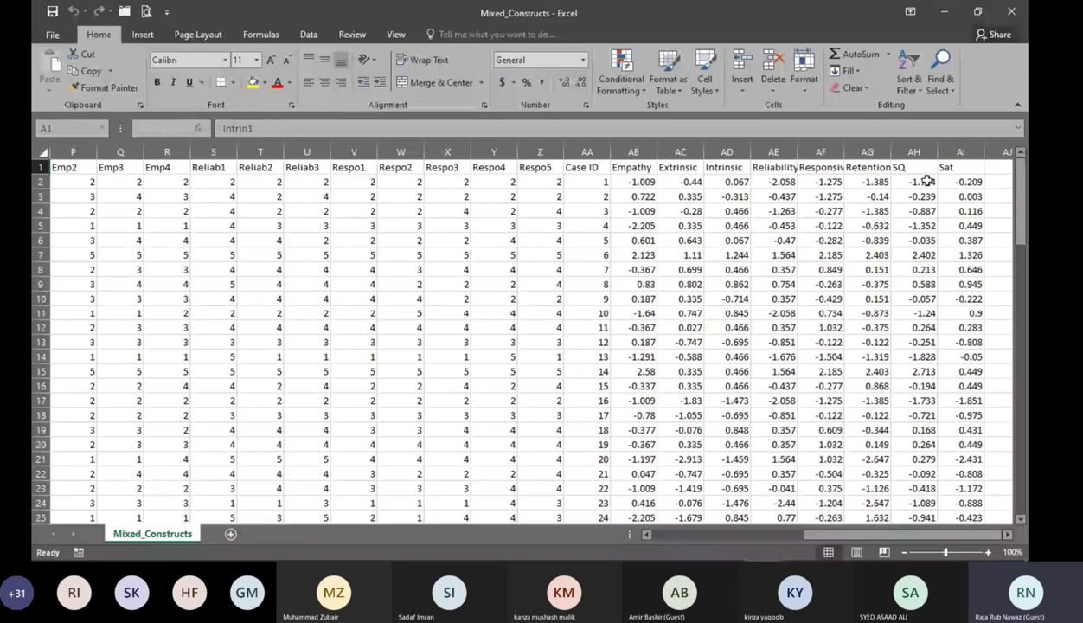
Step: Switch from Excel back to SmartPLS and review the Higher Order Model with its path coefficients and outer loadings
mouse_move(540, 557)
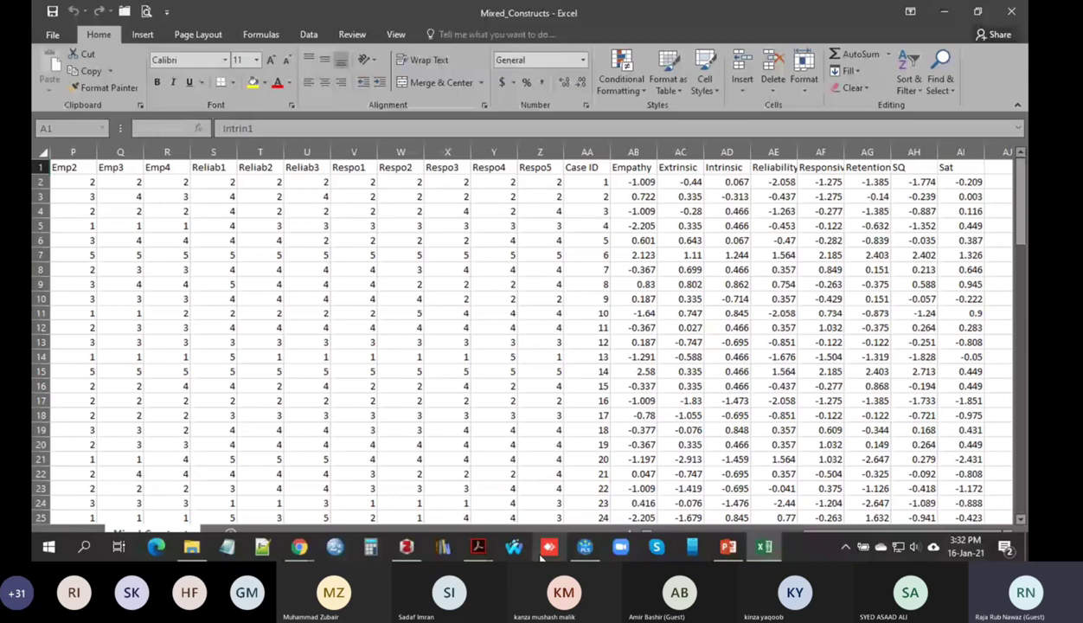
left_click(546, 549)
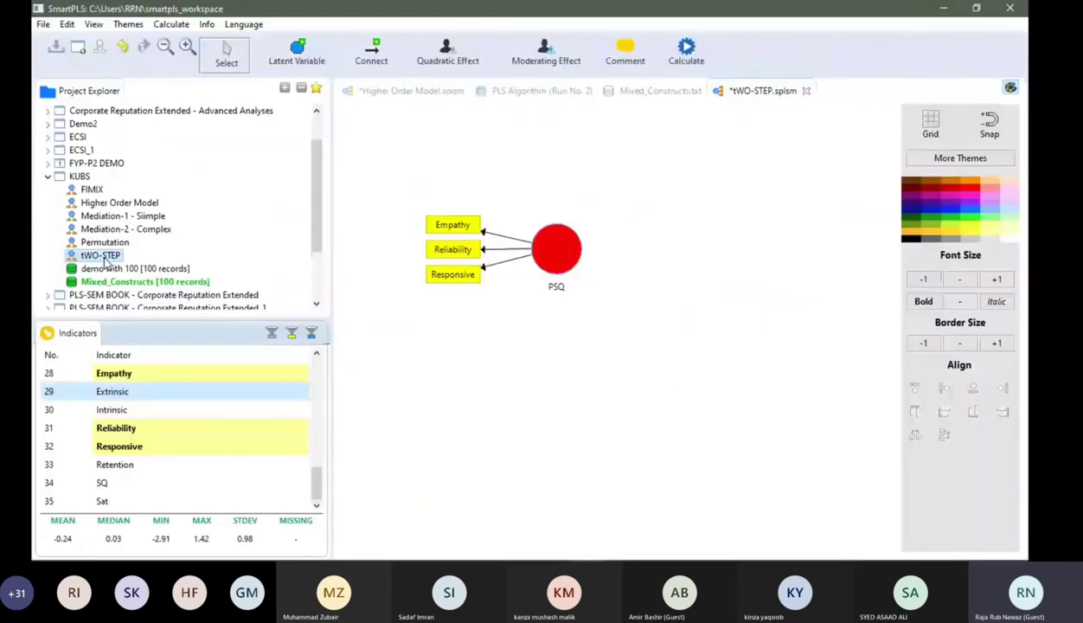
left_click(411, 91)
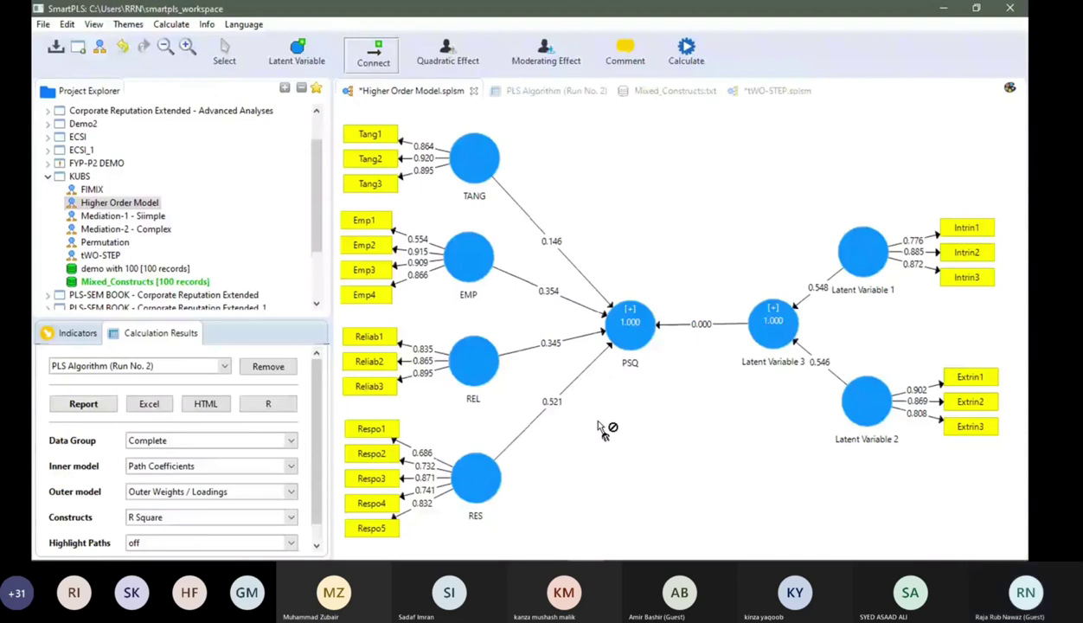
left_click(226, 54)
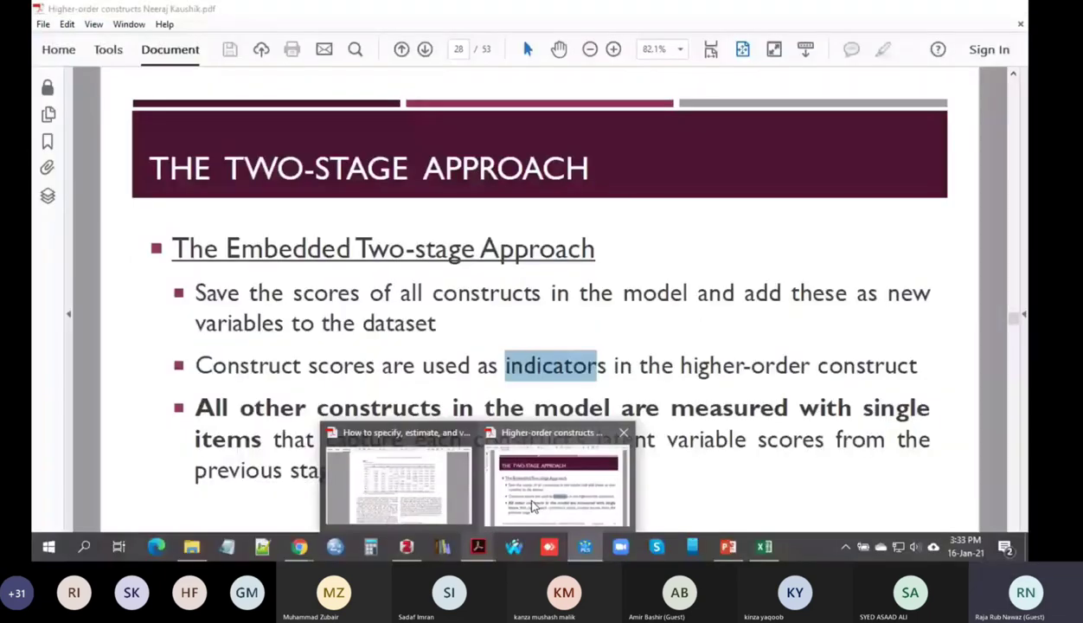
Step: Return to the tWO-STEP model and look through its indicator list from the original items to the construct-score variables
left_click(100, 256)
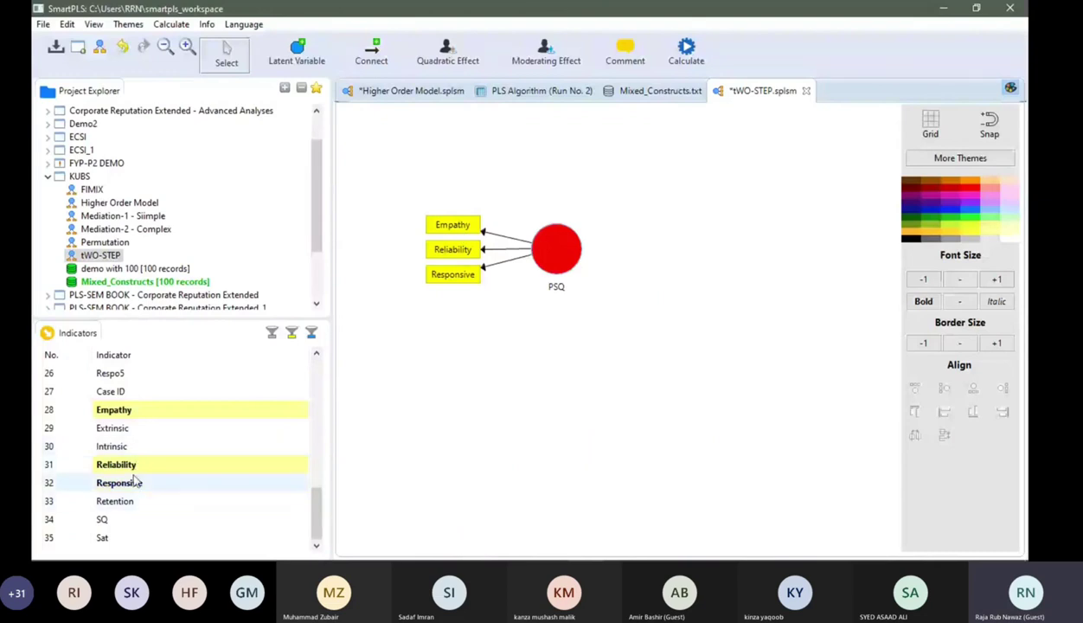
scroll(134, 482, "up", 8)
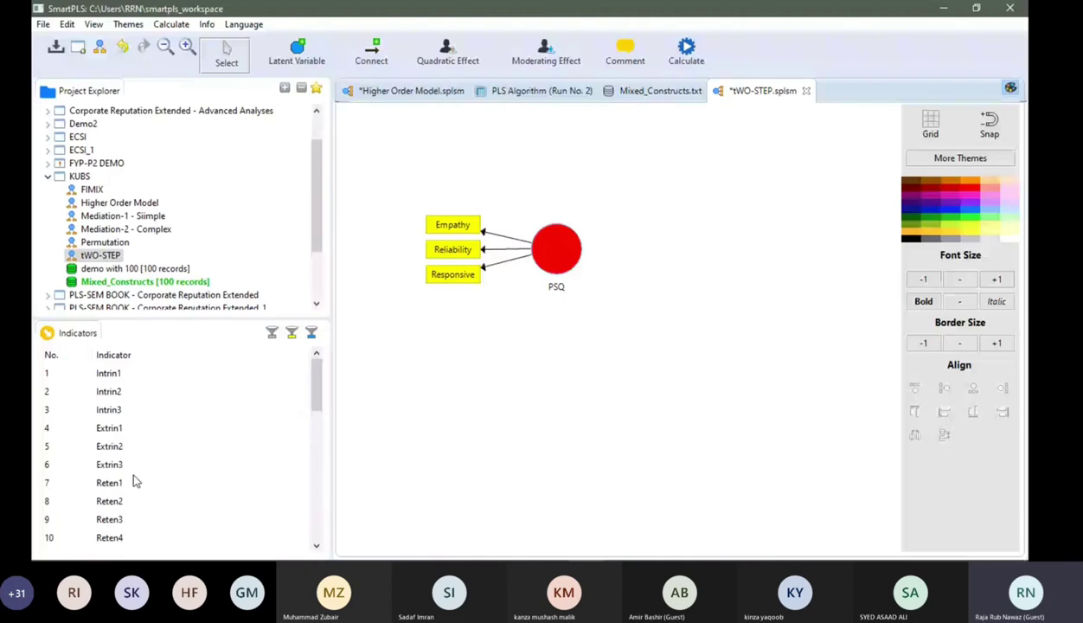
scroll(134, 482, "down", 4)
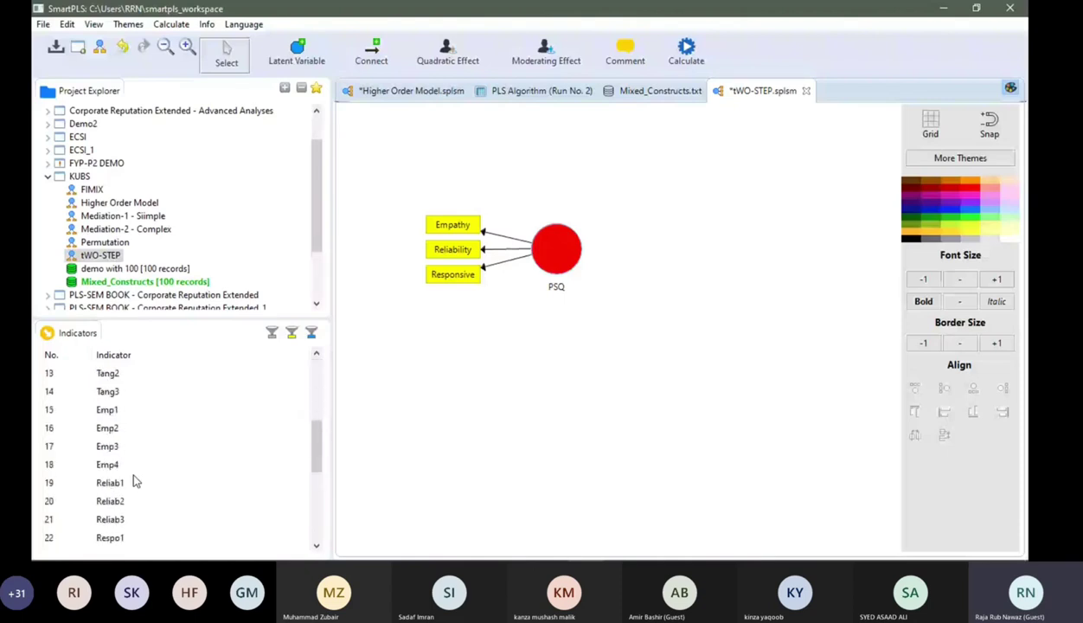
scroll(134, 482, "down", 2)
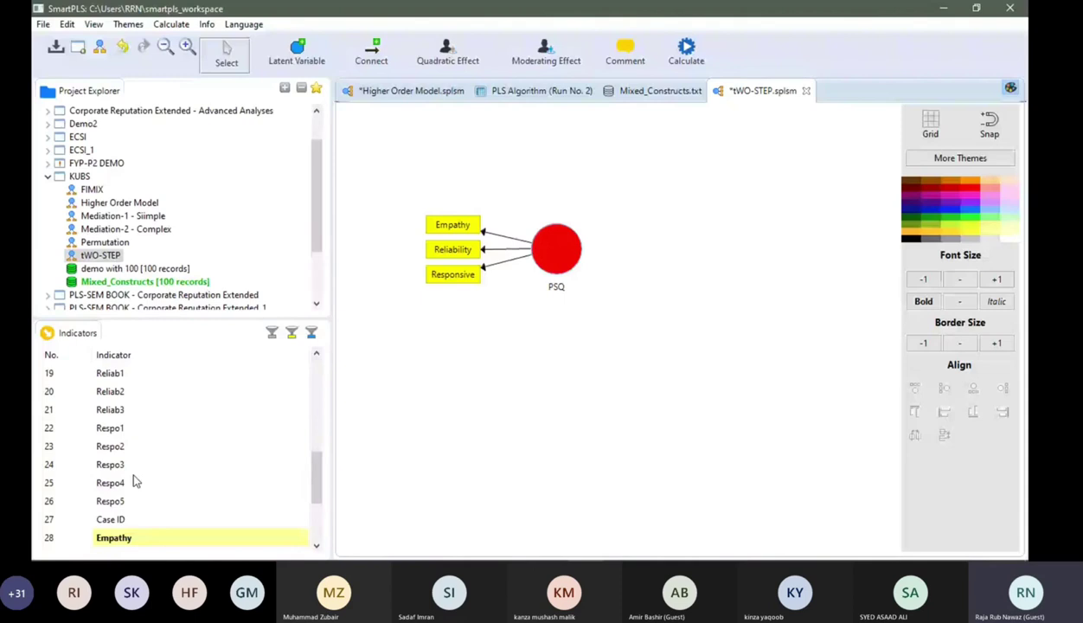
scroll(134, 482, "down", 3)
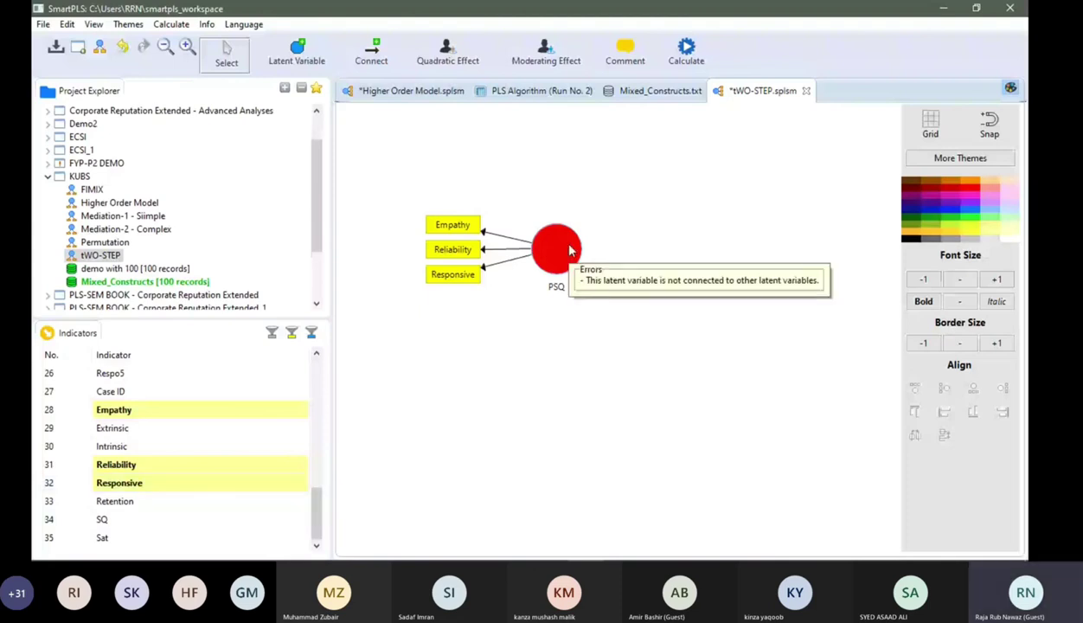
Step: Read the Embedded Two-stage Approach slide in Adobe Acrobat Reader, focusing on construct scores used as indicators
key("alt+Tab")
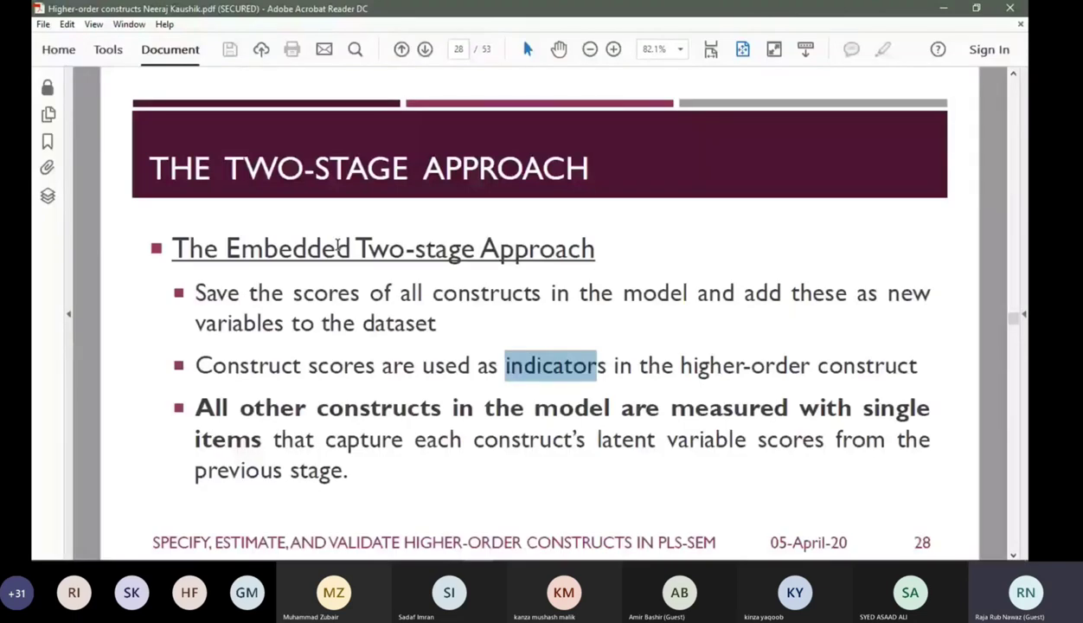
left_click(268, 365)
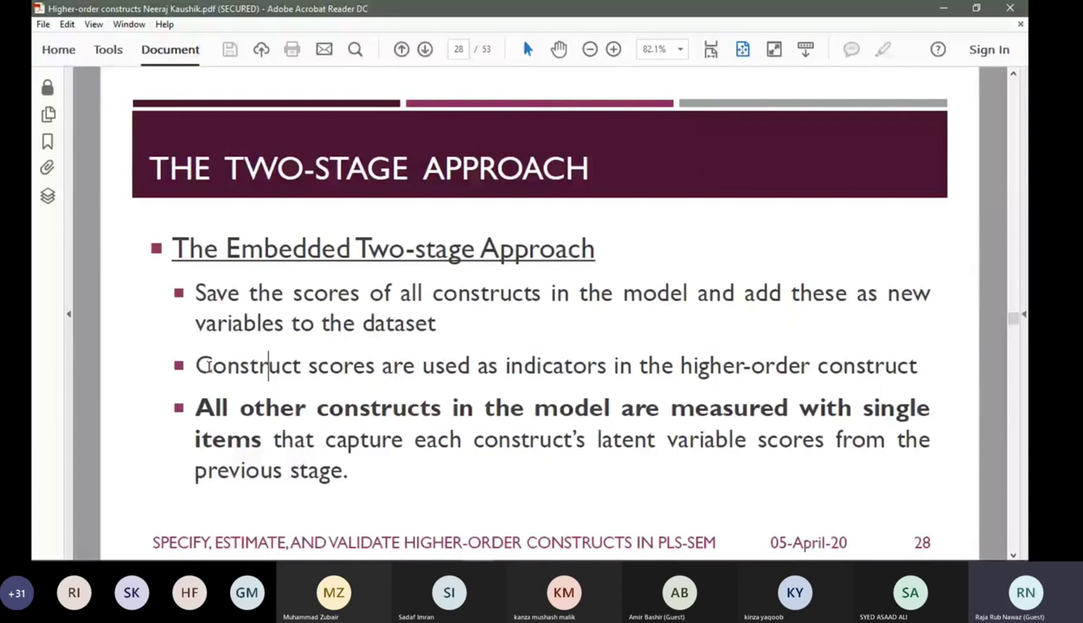
left_click(212, 535)
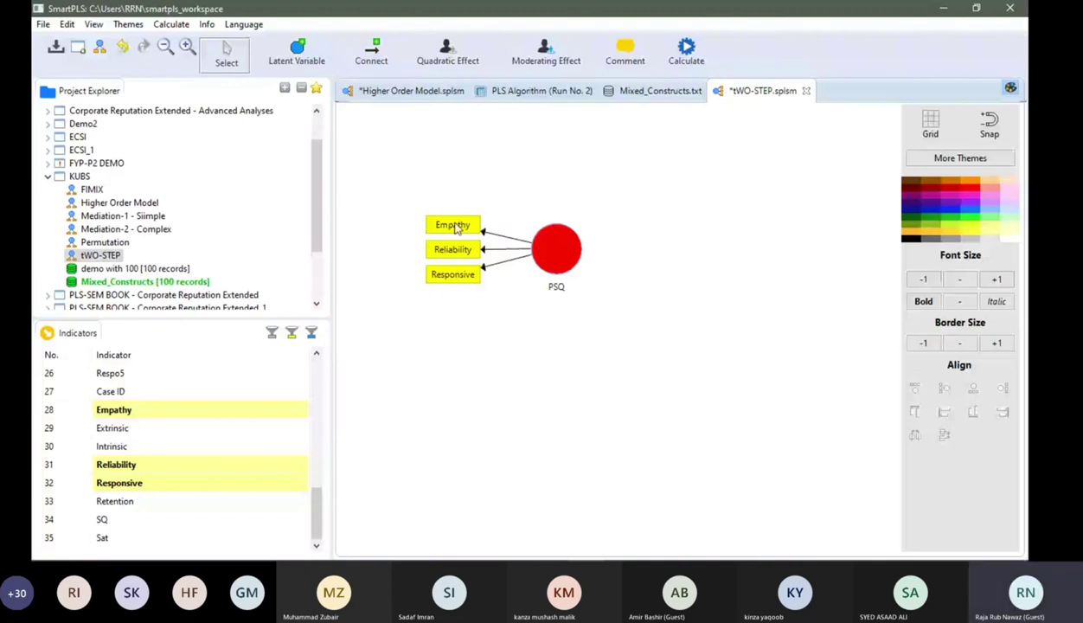
Step: Compare the Higher Order Model's lower-order constructs with the tWO-STEP model's PSQ indicators, consulting the embedded two-stage slide in Adobe Acrobat Reader
double_click(132, 204)
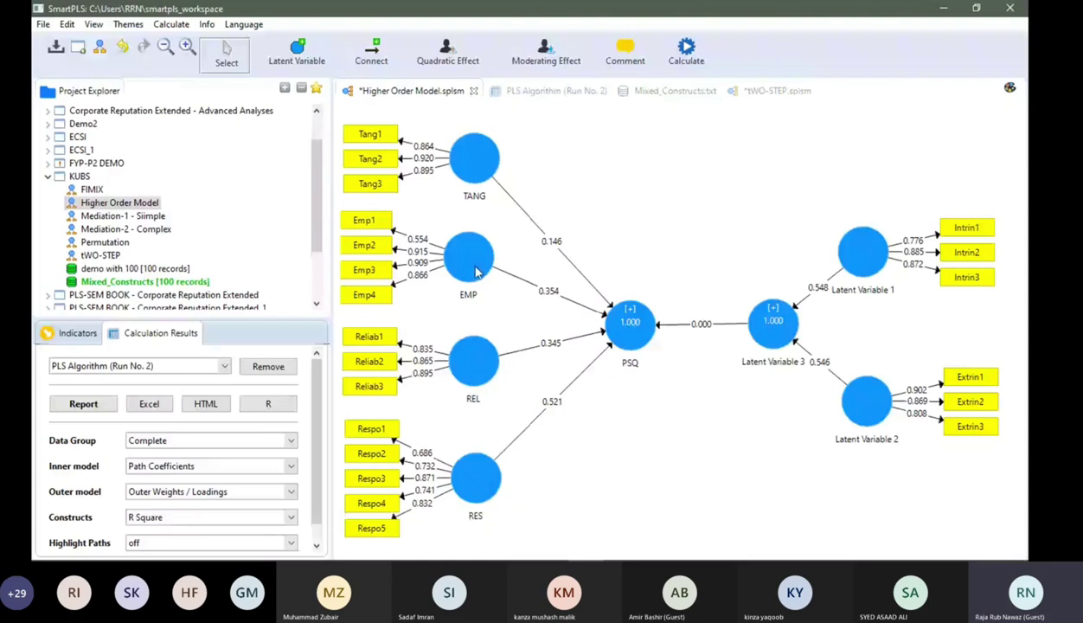
mouse_move(519, 550)
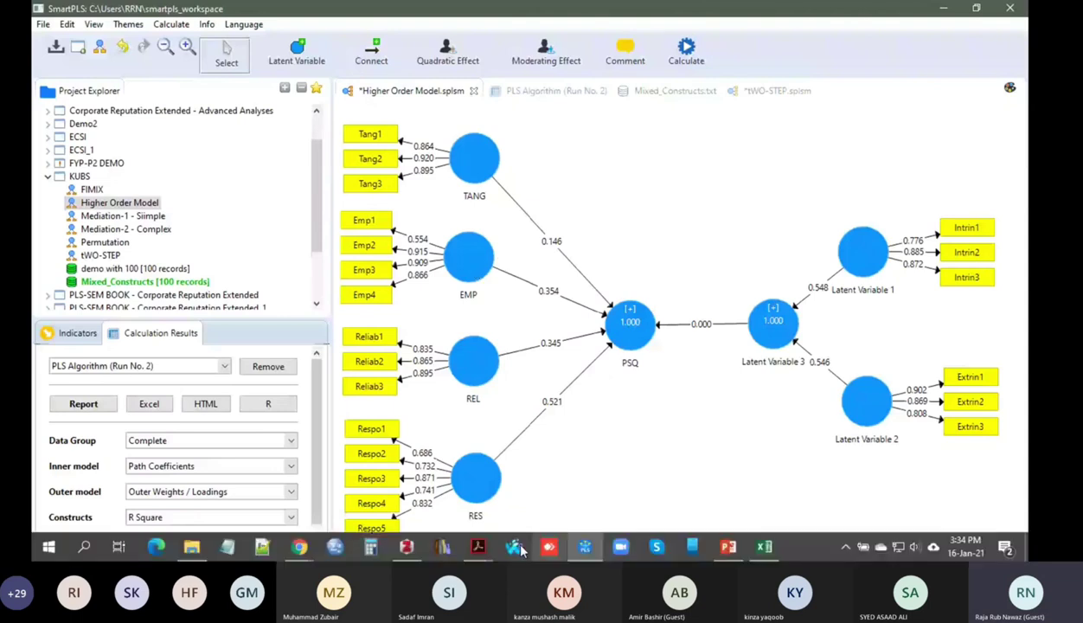
left_click(517, 547)
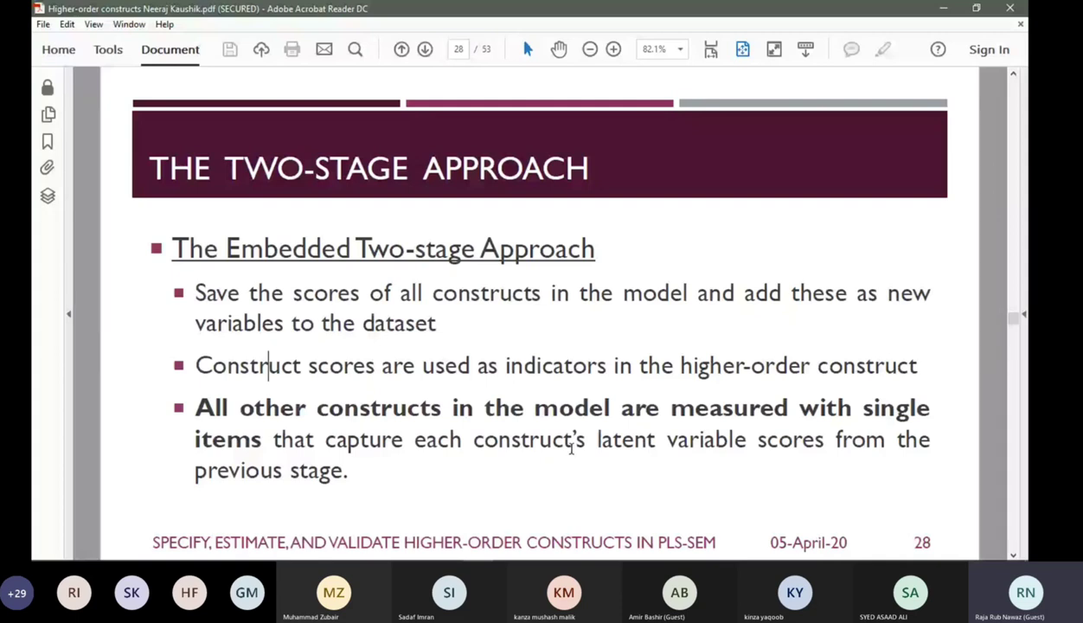
key("alt+Tab")
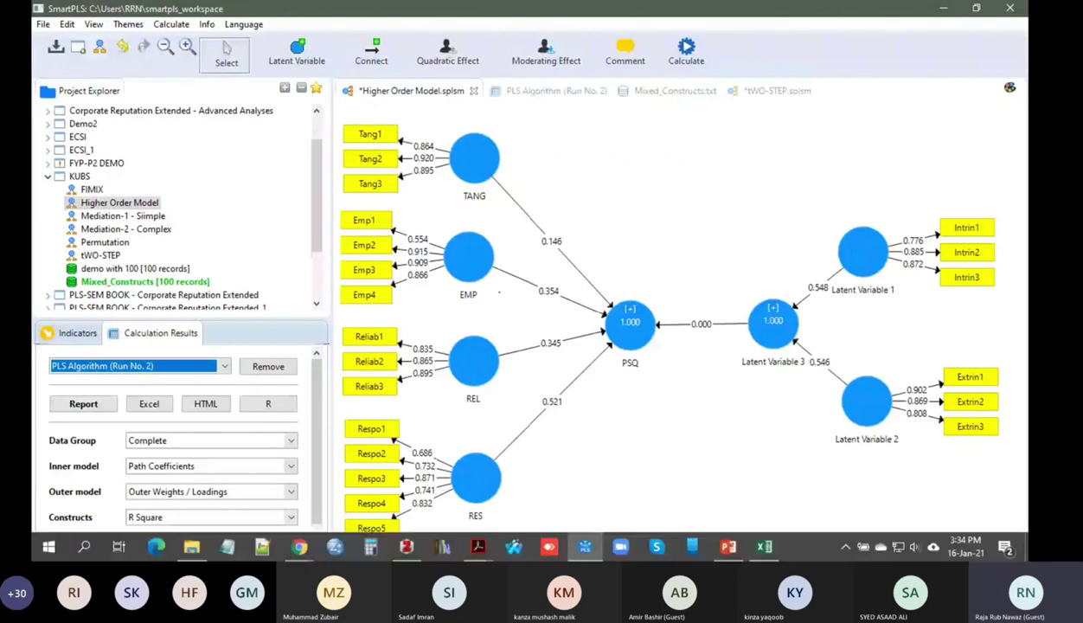
double_click(100, 255)
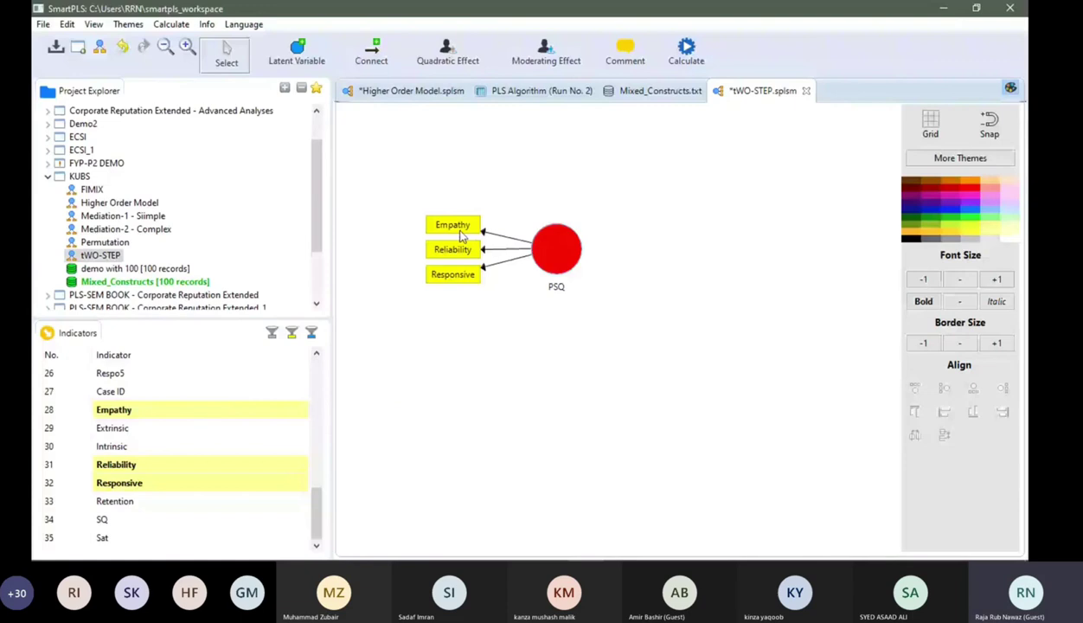
mouse_move(574, 251)
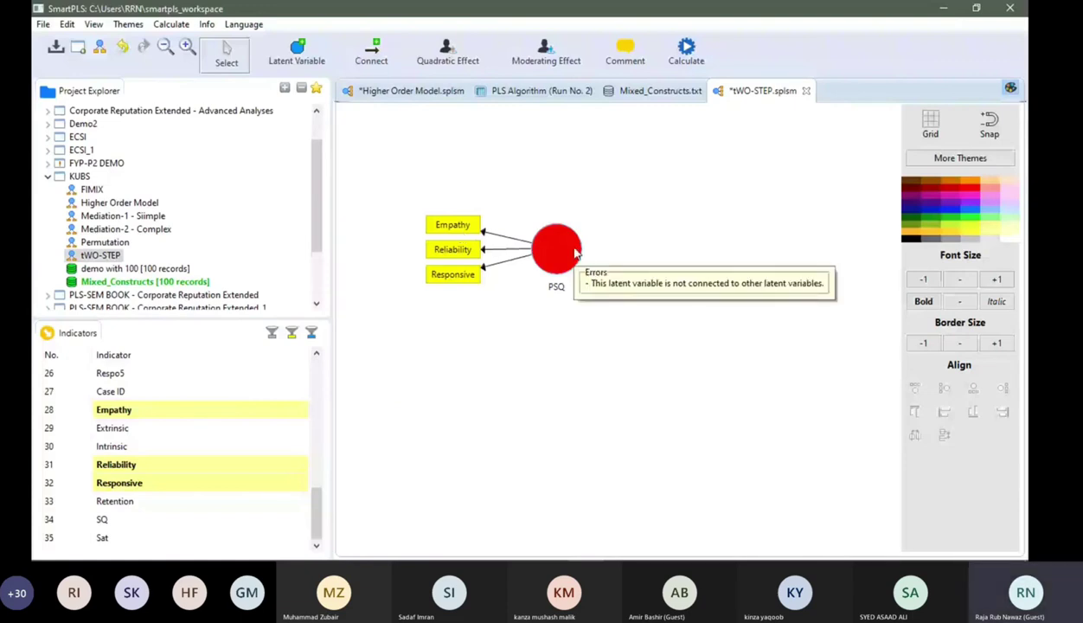
Step: Switch to the slides PDF and read pages 28 to 31 on the disjoint approach, example model and latent variable scores
key("alt+Tab")
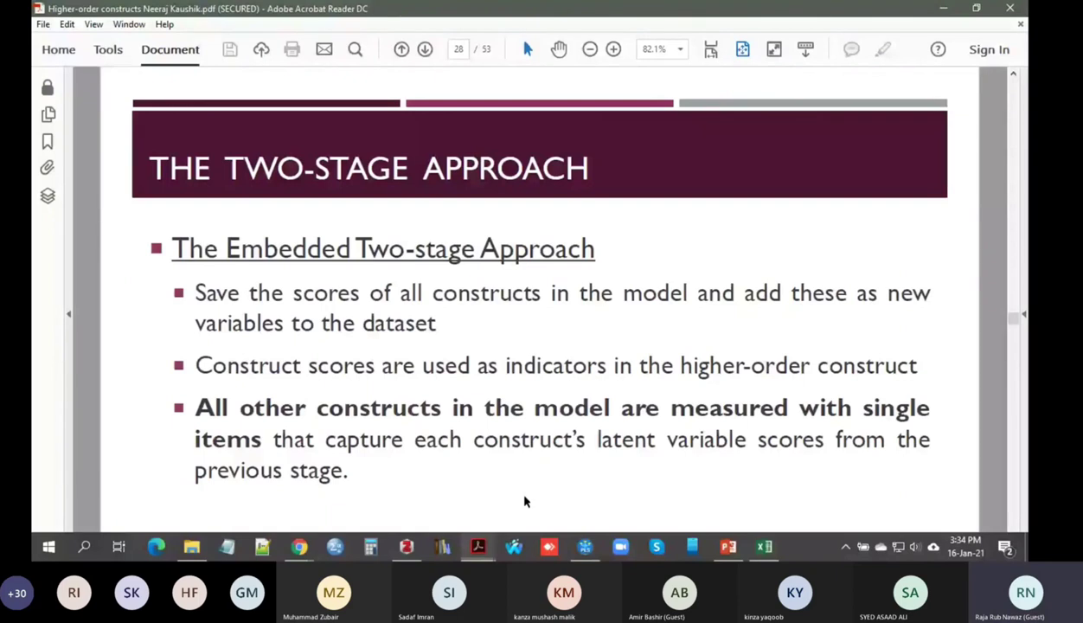
scroll(411, 330, "down", 2)
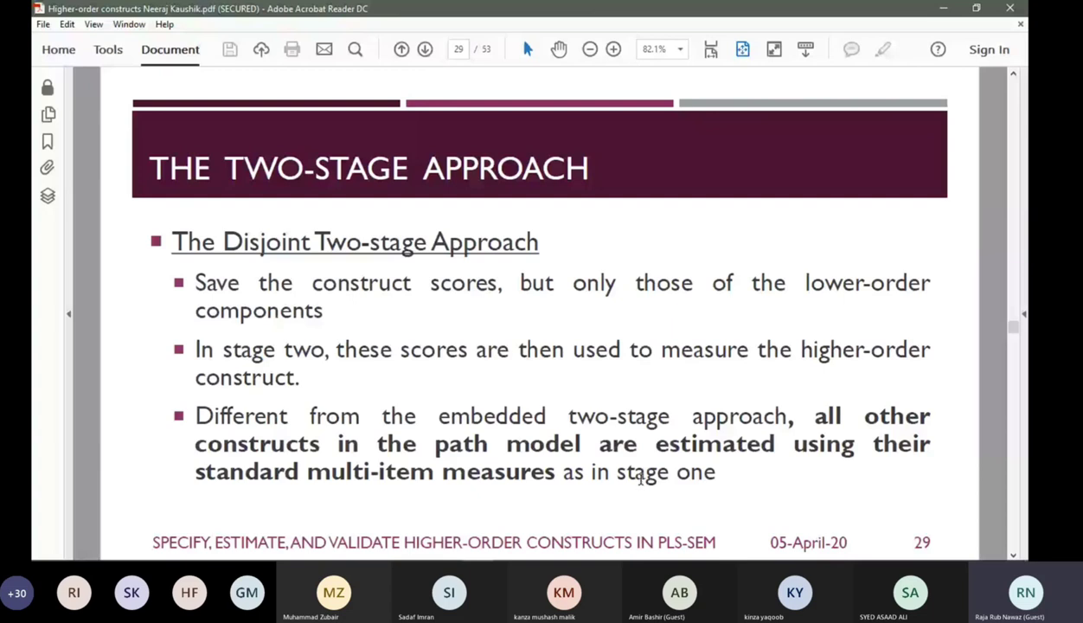
scroll(641, 479, "down", 1)
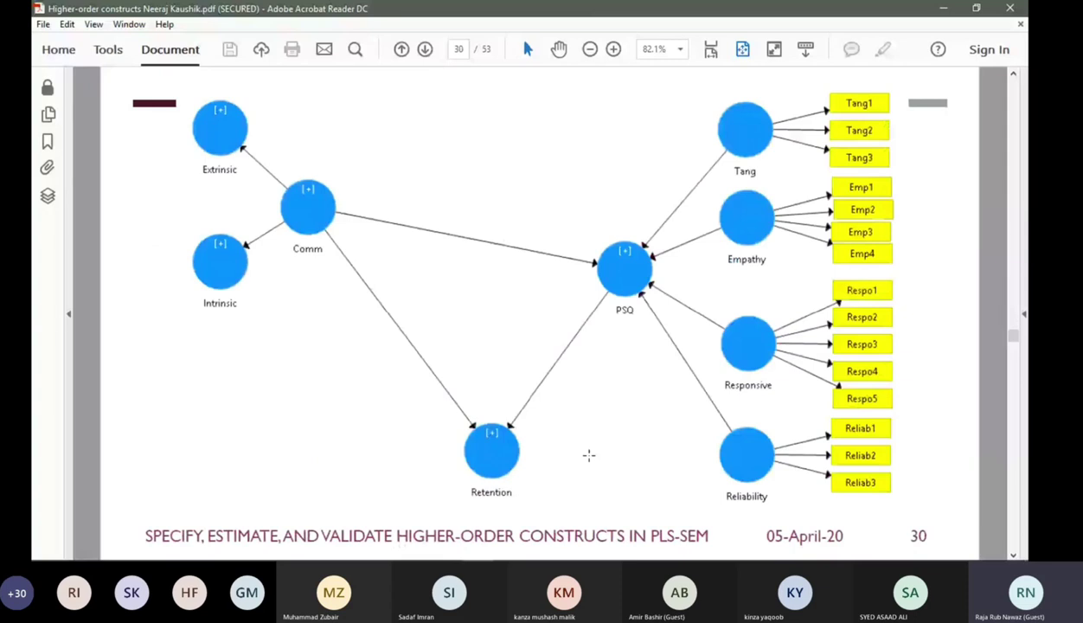
scroll(588, 455, "down", 1)
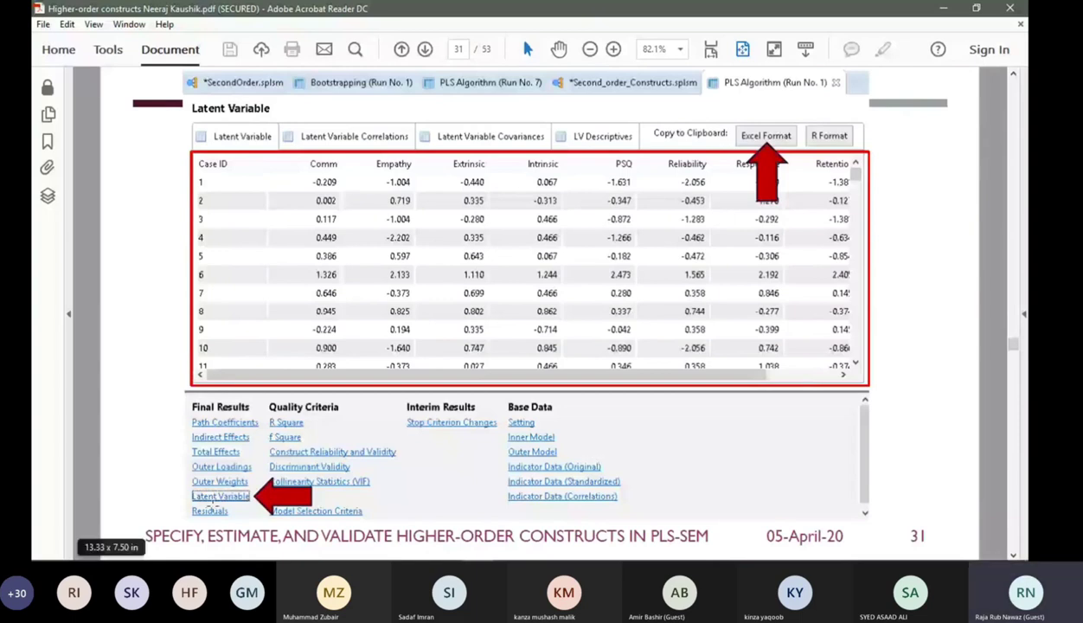
scroll(373, 427, "up", 1)
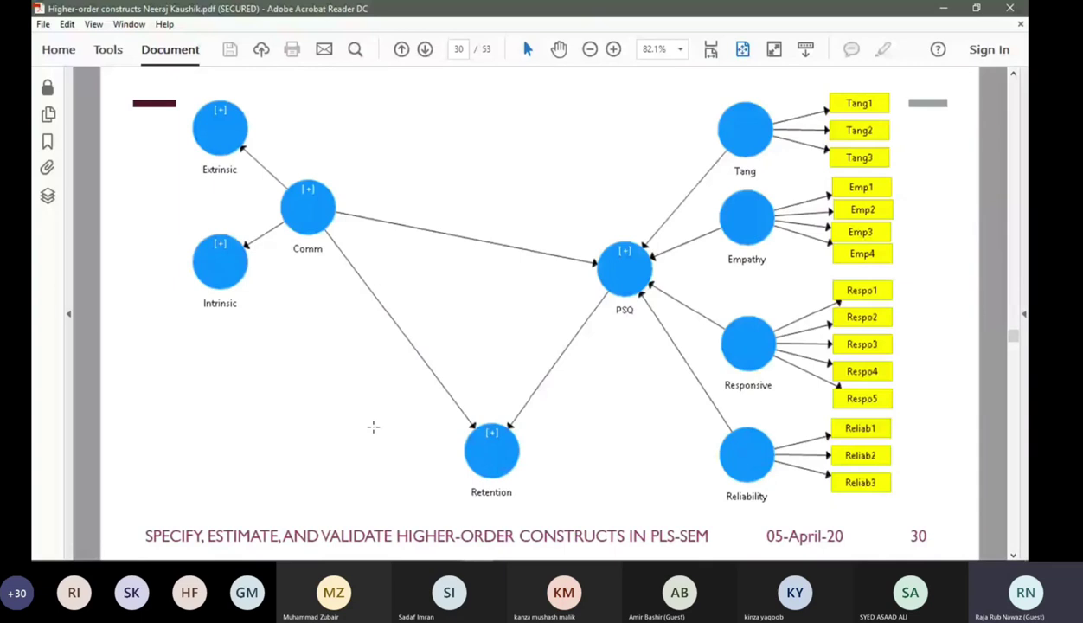
scroll(373, 426, "down", 1)
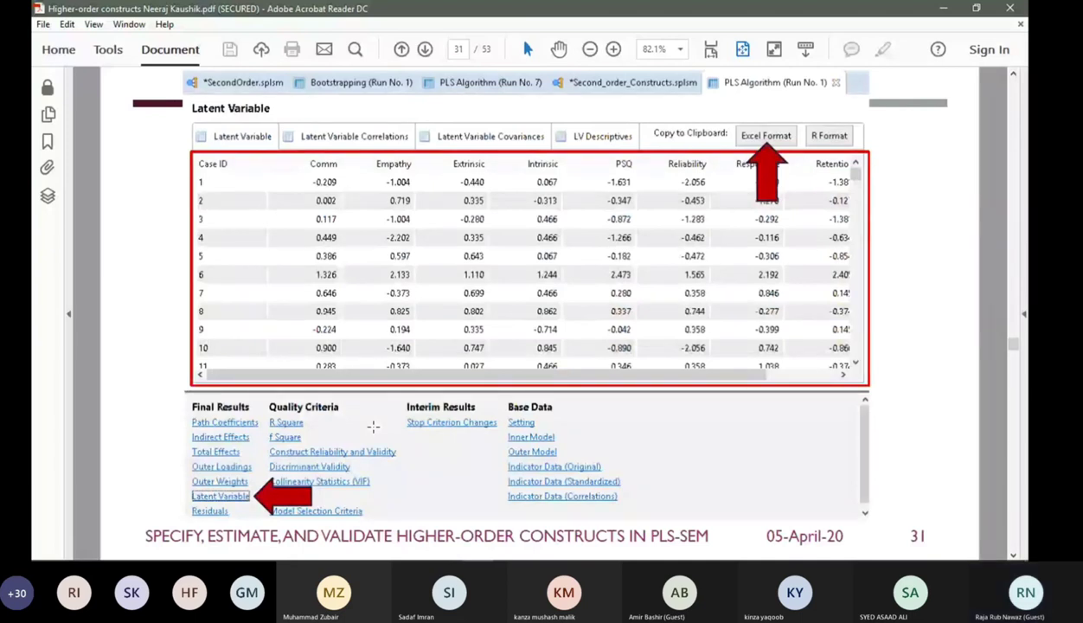
Step: Review slides 32 to 37 on adding scores to the dataset, importing and activating it, and estimating PSQ from score indicators
key("Page_Down")
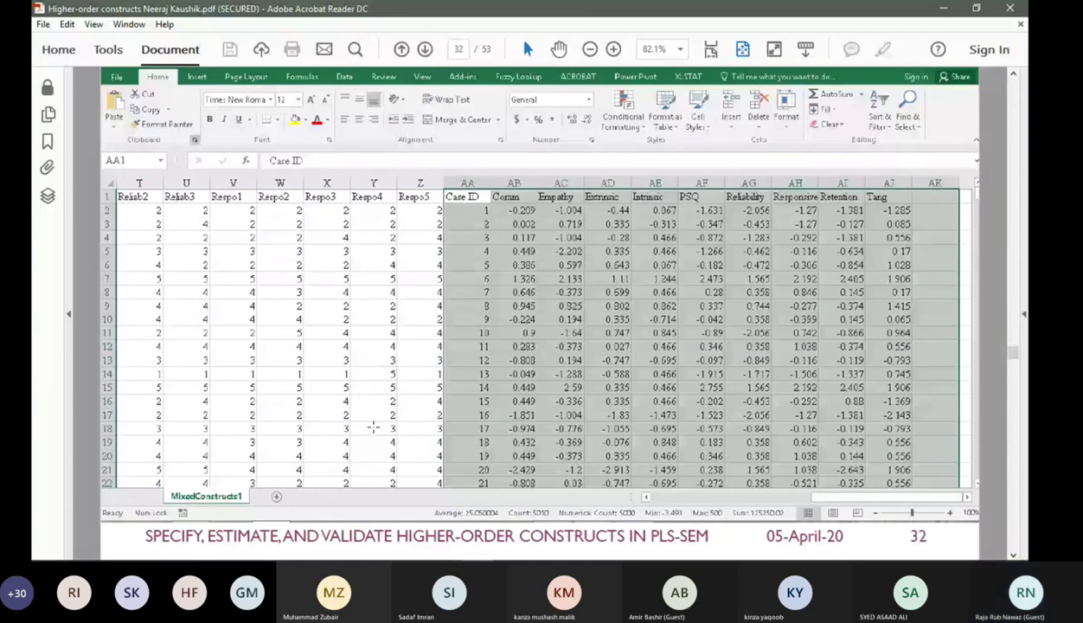
key("Page_Down")
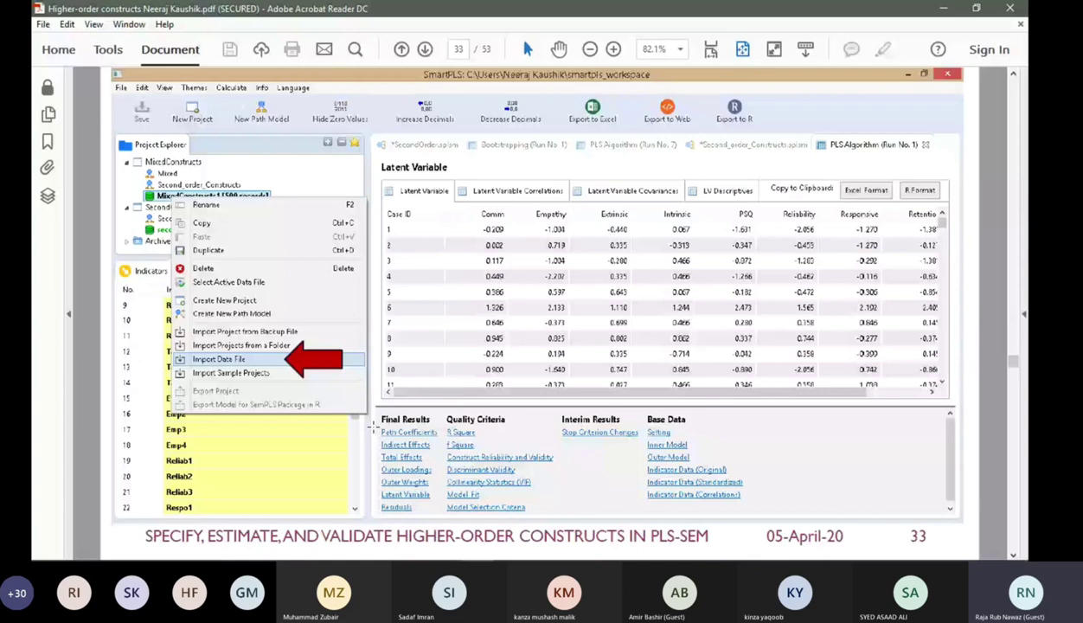
key("Page_Down")
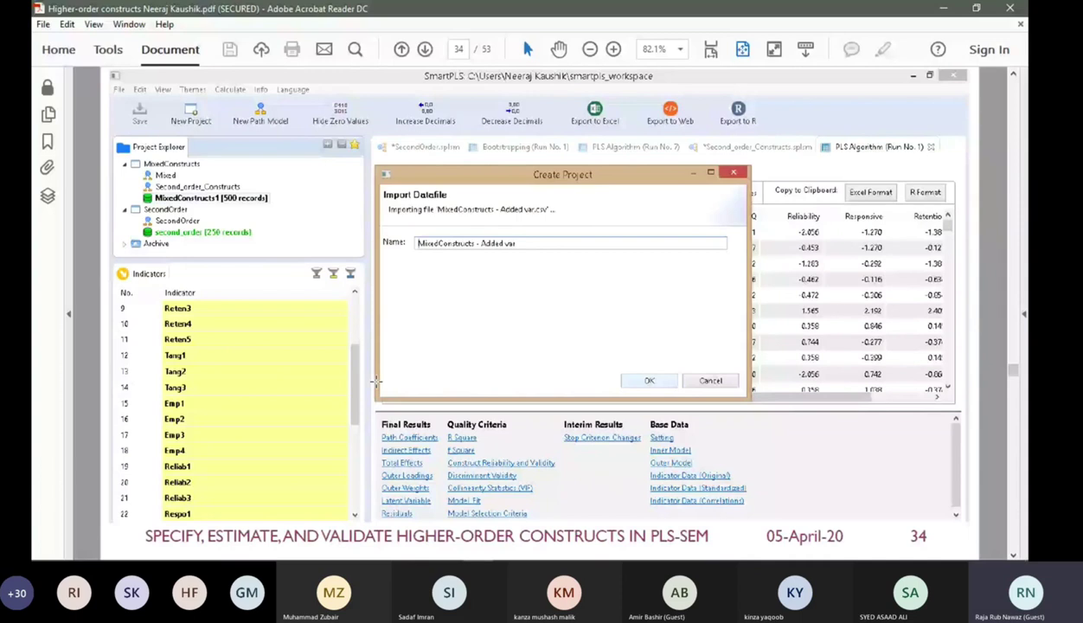
key("Page_Down")
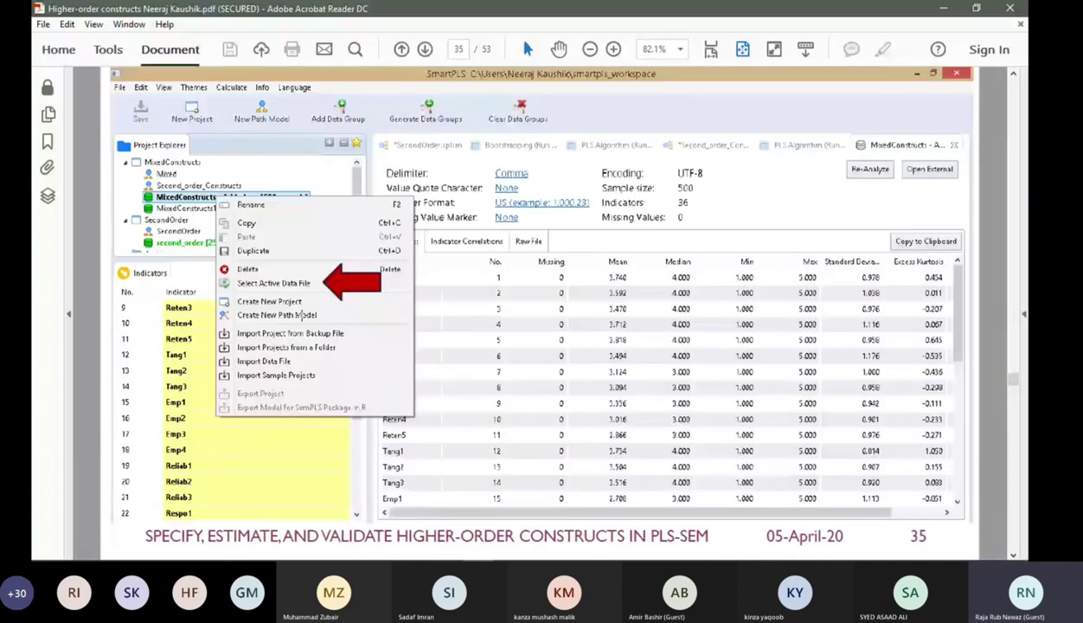
key("Page_Down")
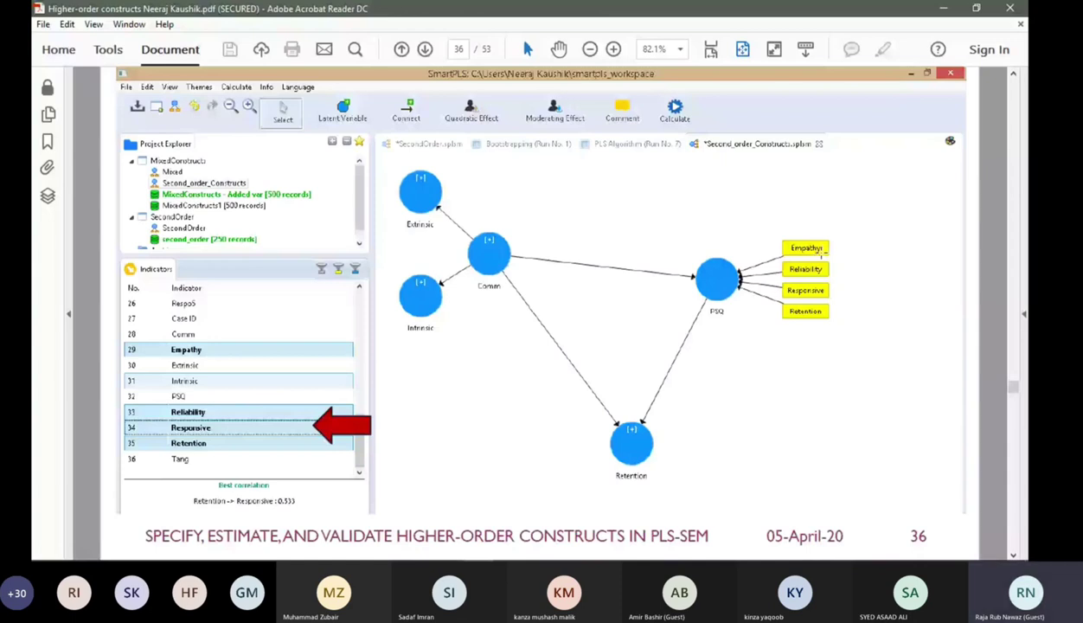
key("Page_Down")
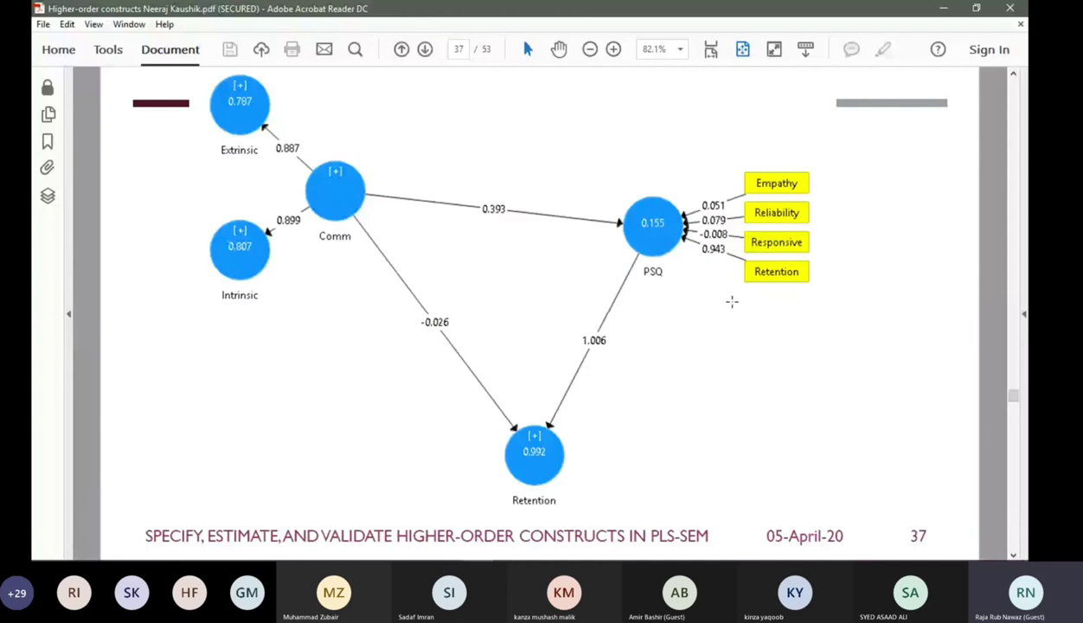
Step: Open the article on specifying, estimating and validating higher-order constructs and examine its indicator correlations and reliability formulas on pages 205 and 204
mouse_move(511, 557)
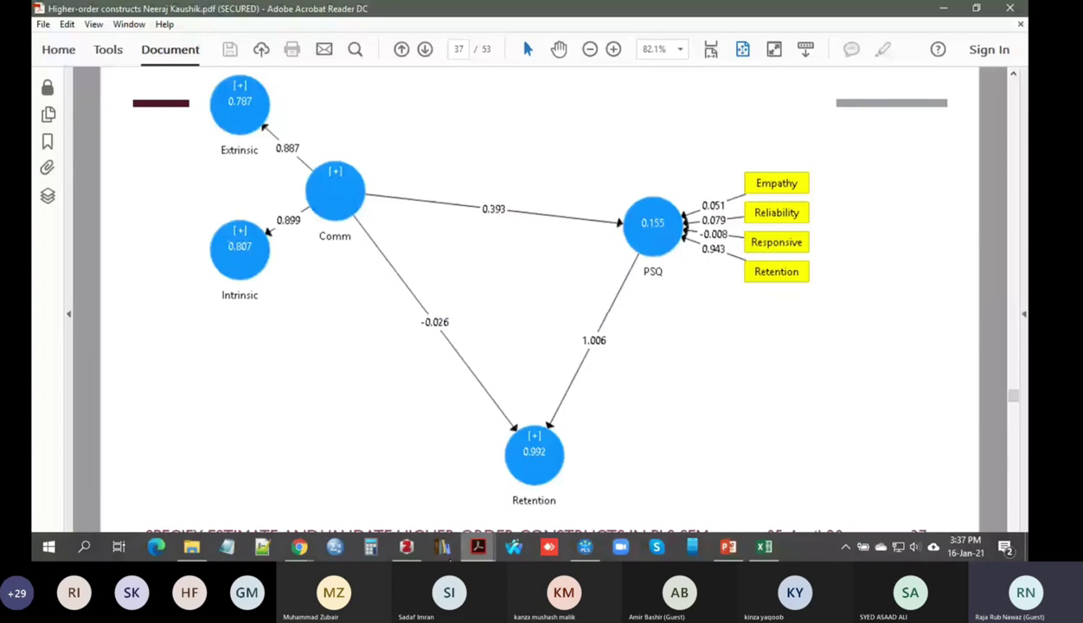
left_click(446, 554)
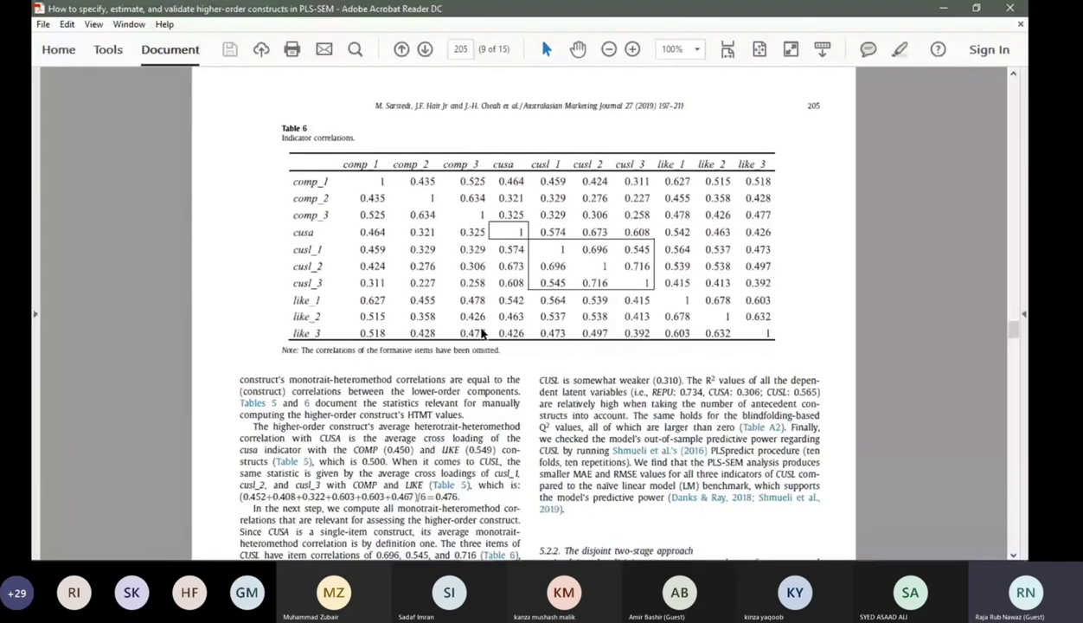
scroll(482, 333, "up", 5)
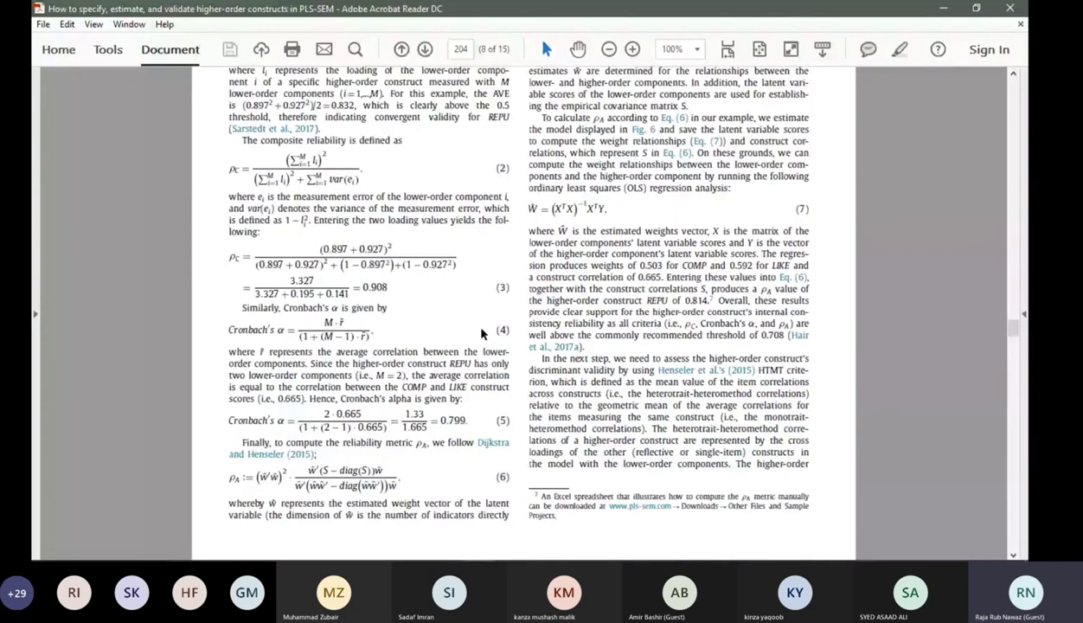
scroll(482, 333, "up", 1)
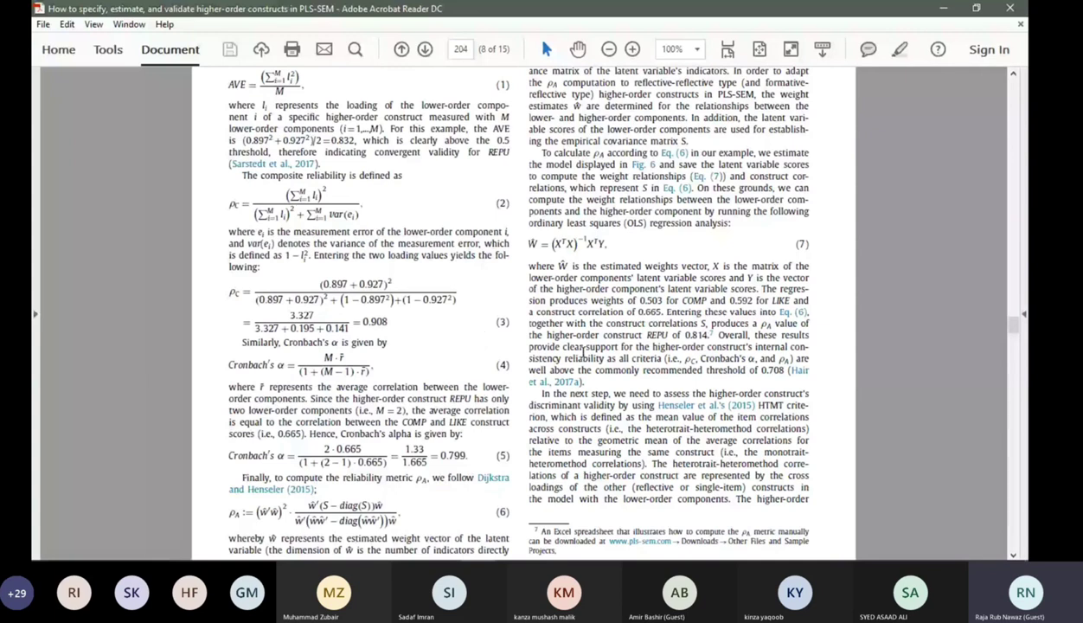
Step: Return to the slides PDF and recheck pages 35 to 37 on selecting the active data file and PSQ's score-based indicator weights
key("alt+Tab")
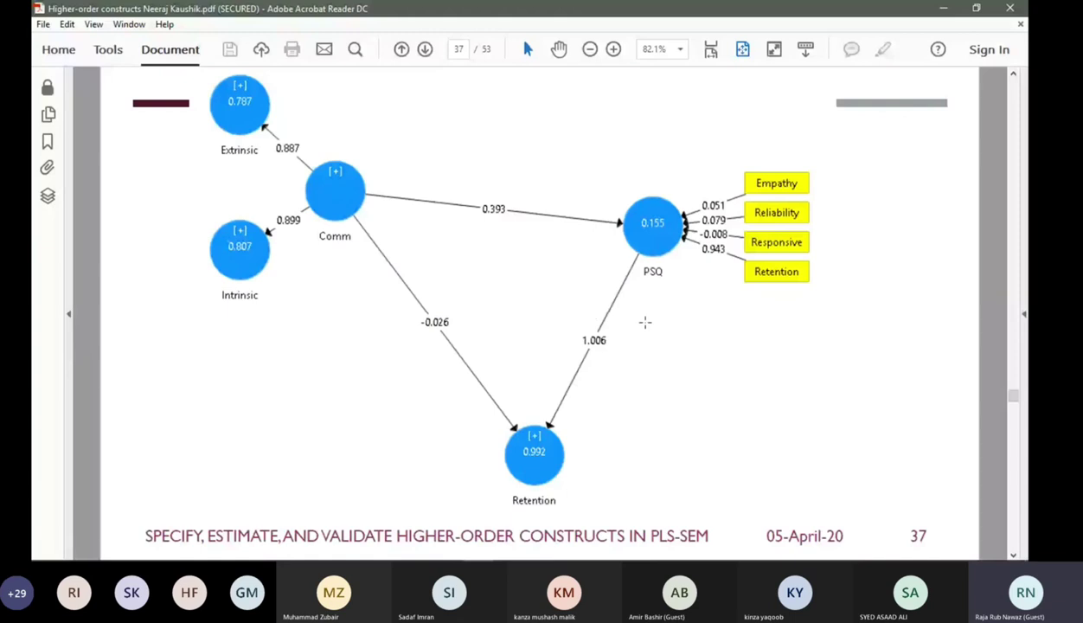
key("Left")
key("Left")
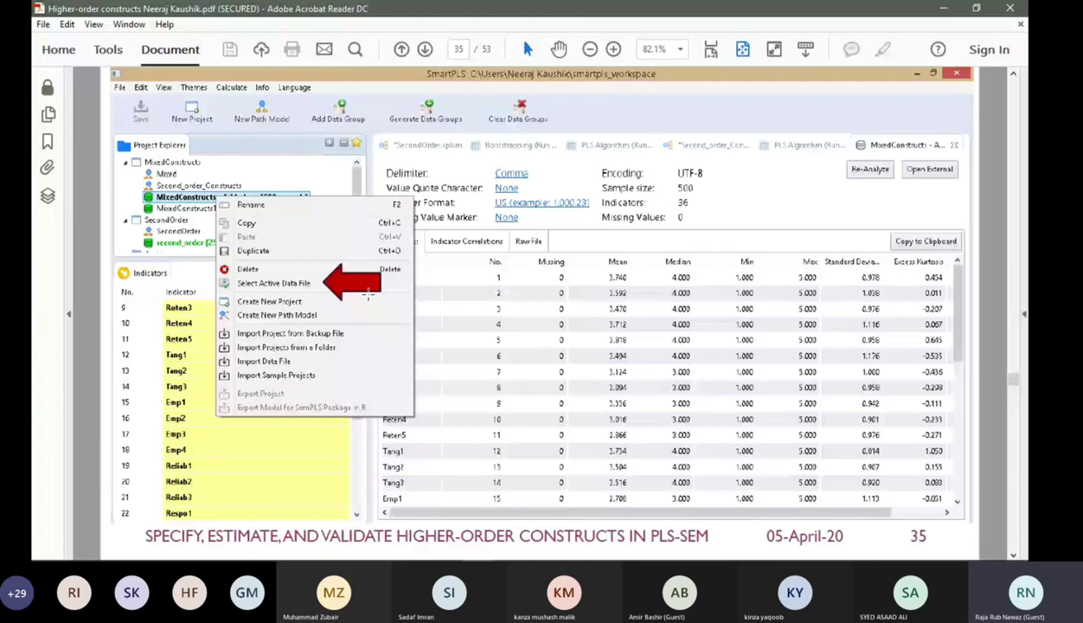
key("Right")
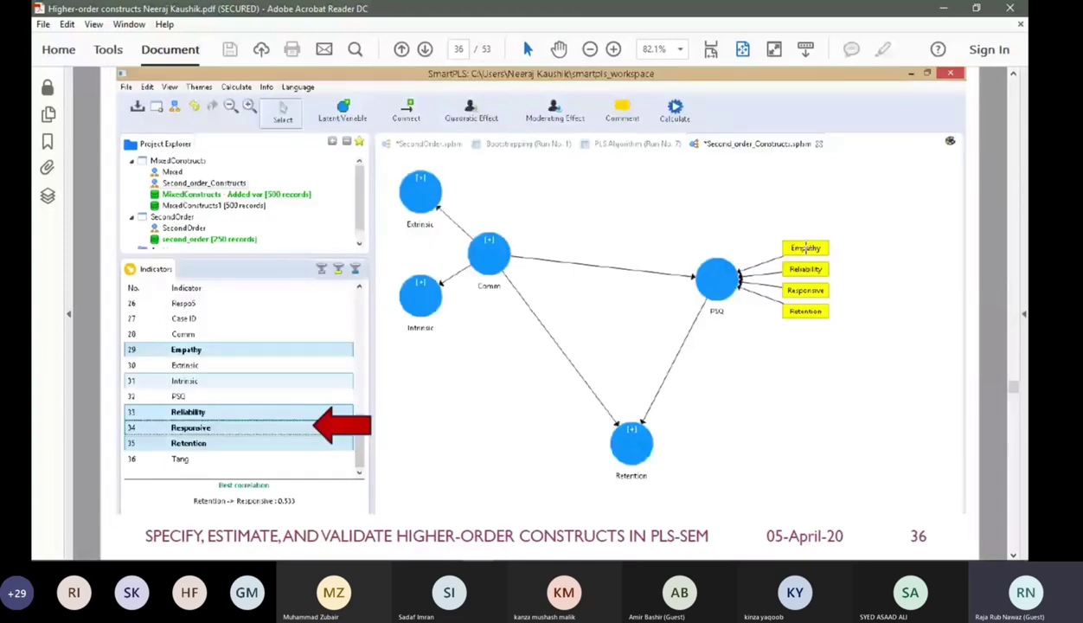
key("Right")
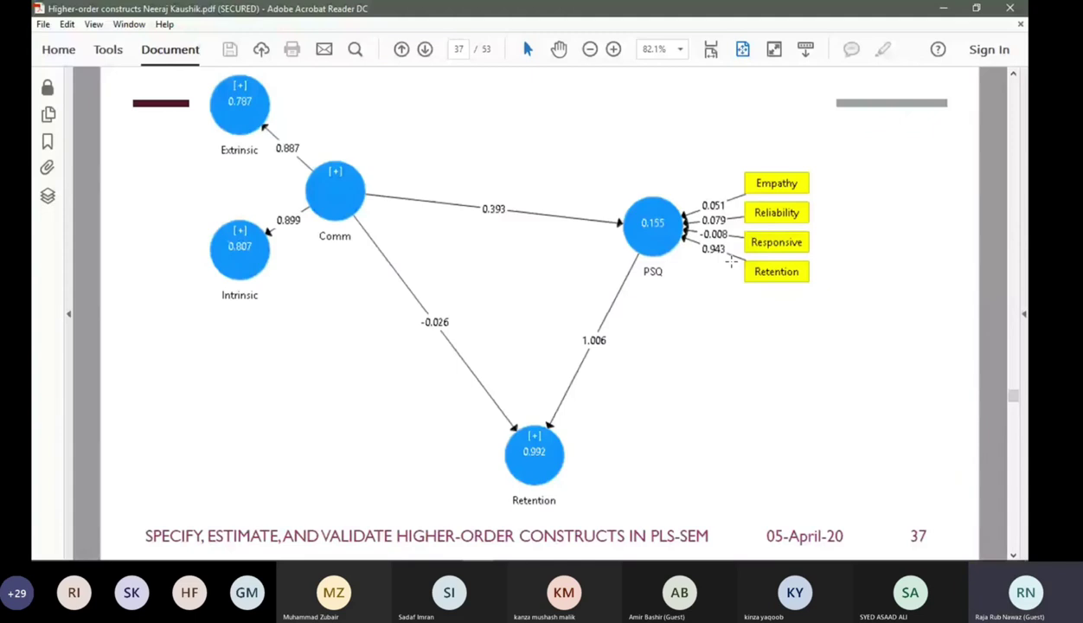
key("Left")
key("Right")
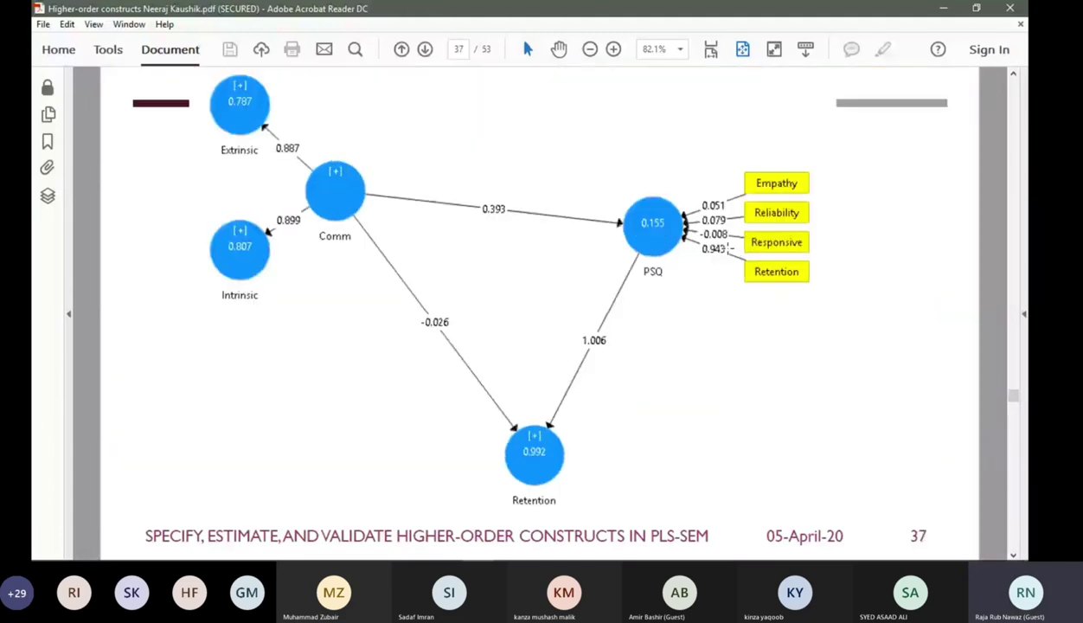